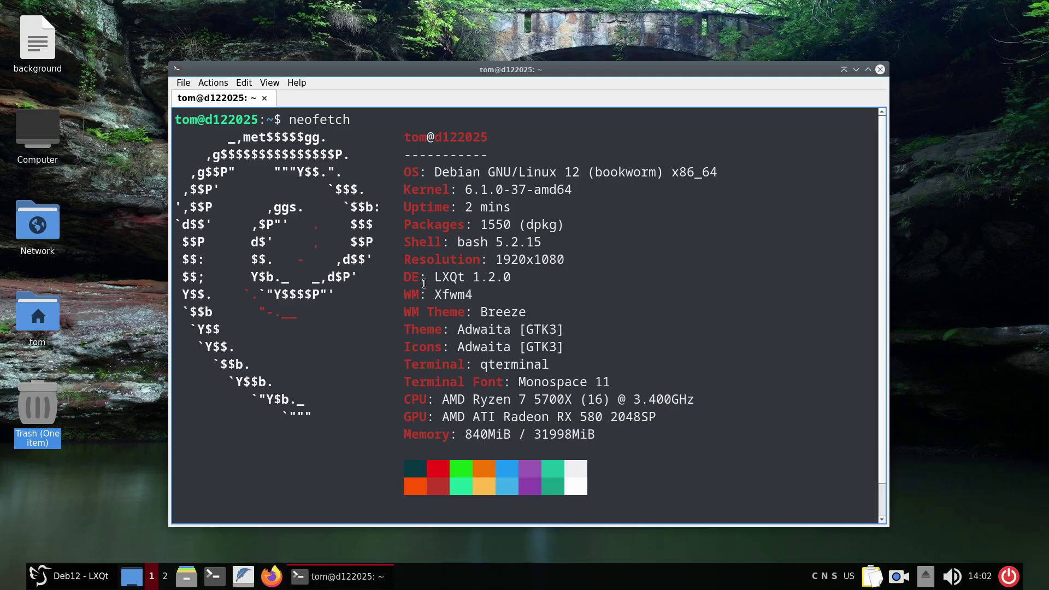
Highlight the LXQt 1.2.0 and 1080 resolution values in neofetch, then close QTerminal.
{"action": "left_click_drag", "start_coordinate": [434, 277], "coordinate": [518, 277]}
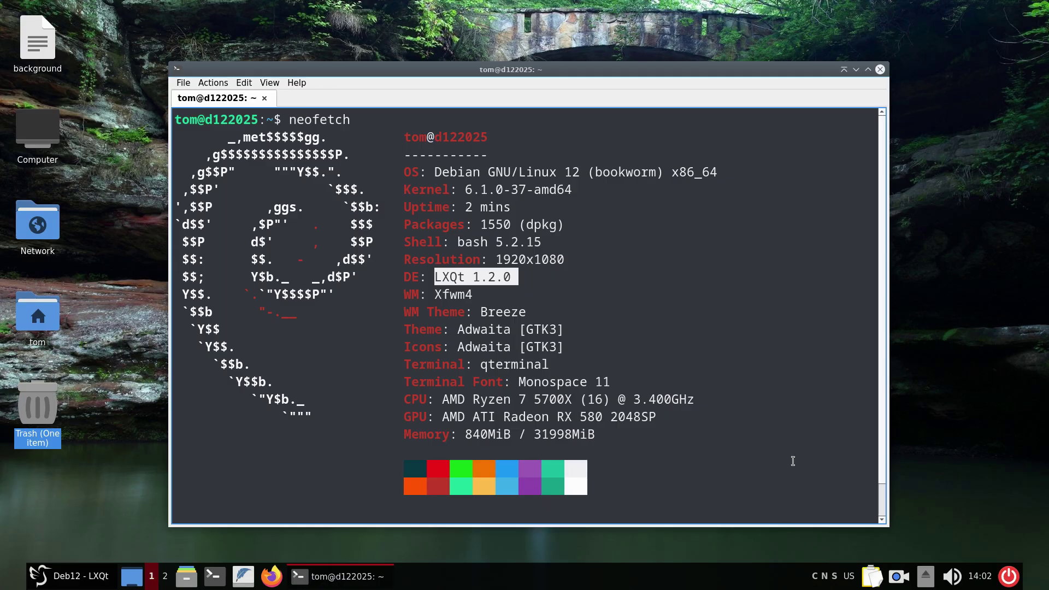
{"action": "key", "text": "Caps_Lock"}
{"action": "left_click", "coordinate": [536, 256]}
{"action": "left_click_drag", "start_coordinate": [535, 256], "coordinate": [579, 257]}
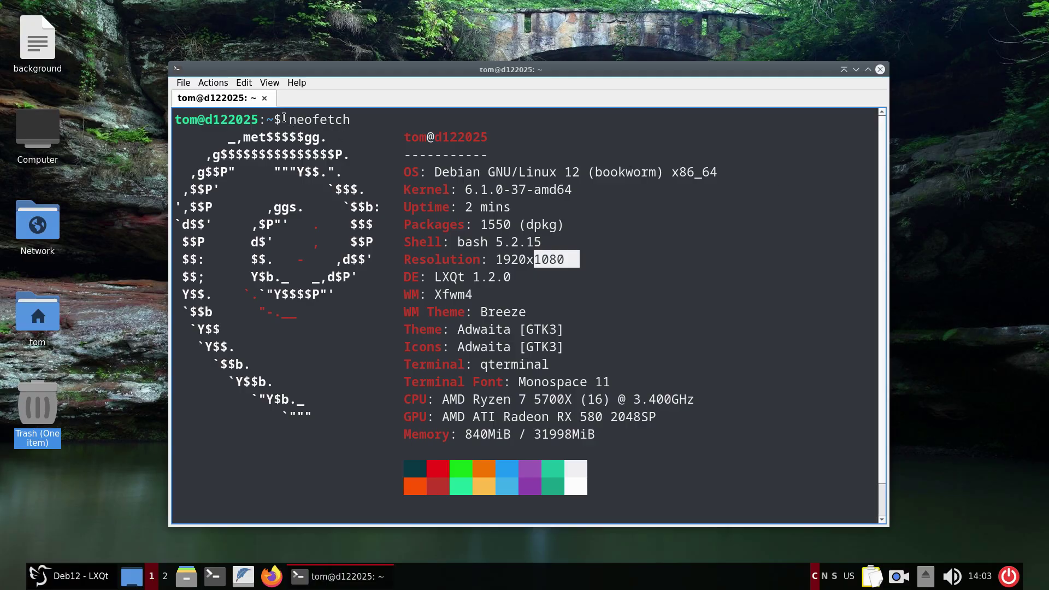
{"action": "left_click_drag", "start_coordinate": [282, 120], "coordinate": [351, 121]}
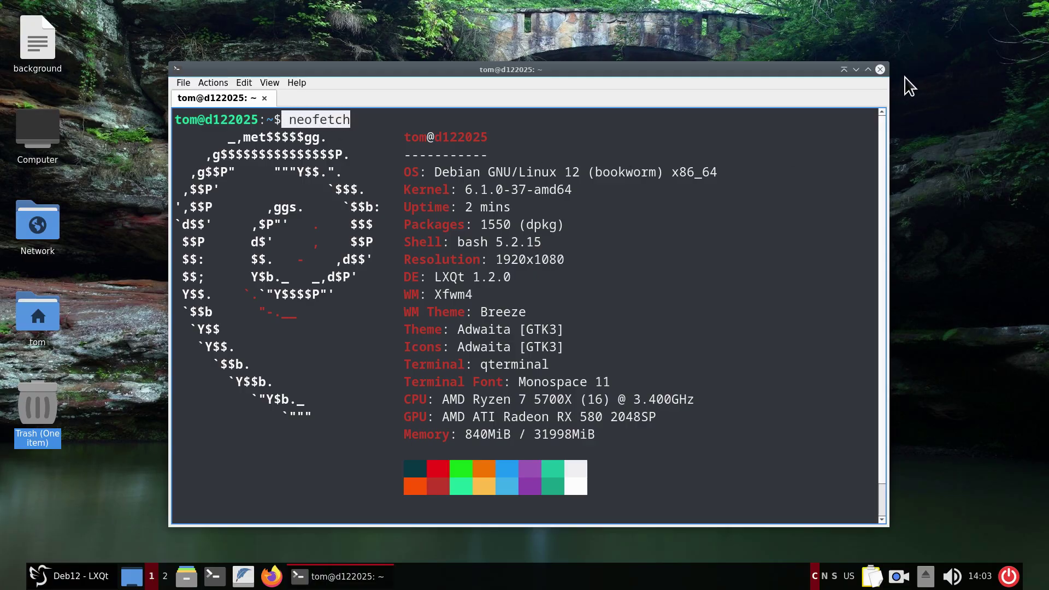
{"action": "left_click", "coordinate": [880, 70]}
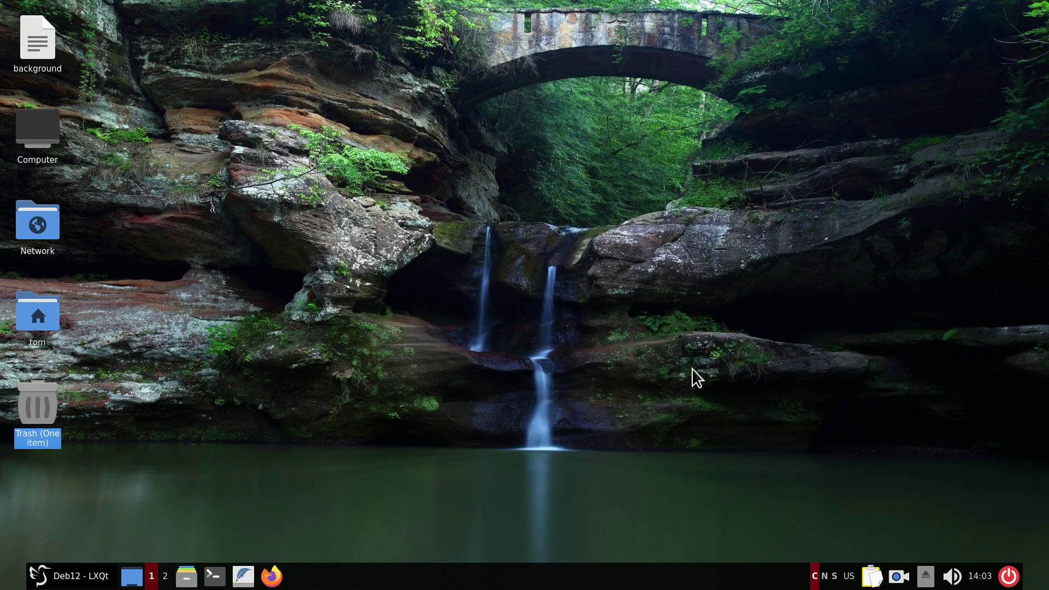
{"action": "left_click", "coordinate": [44, 573]}
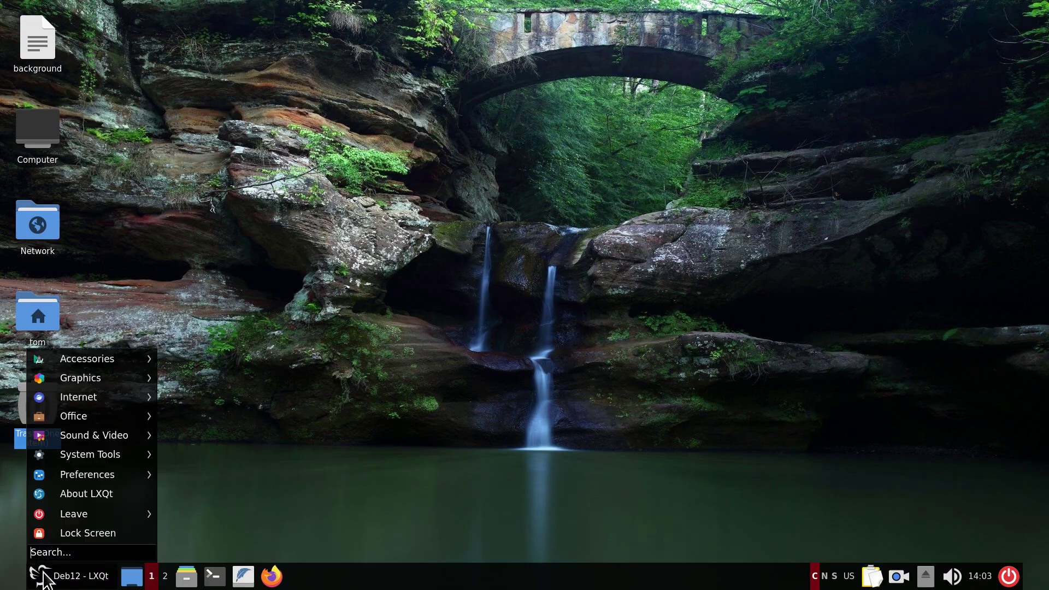
{"action": "left_click", "coordinate": [44, 578]}
{"action": "right_click", "coordinate": [48, 575]}
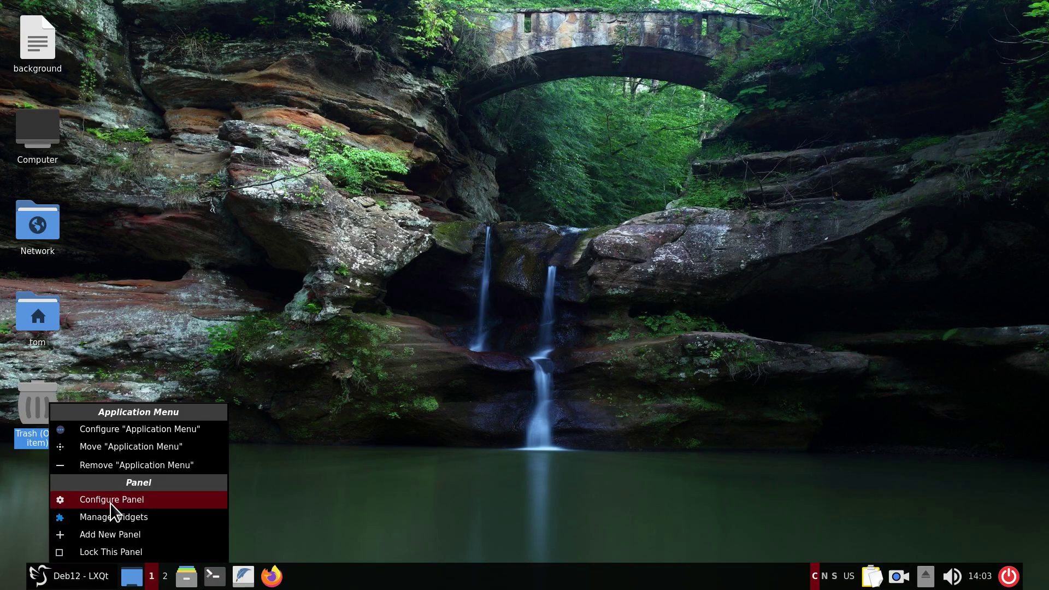
{"action": "left_click", "coordinate": [122, 429]}
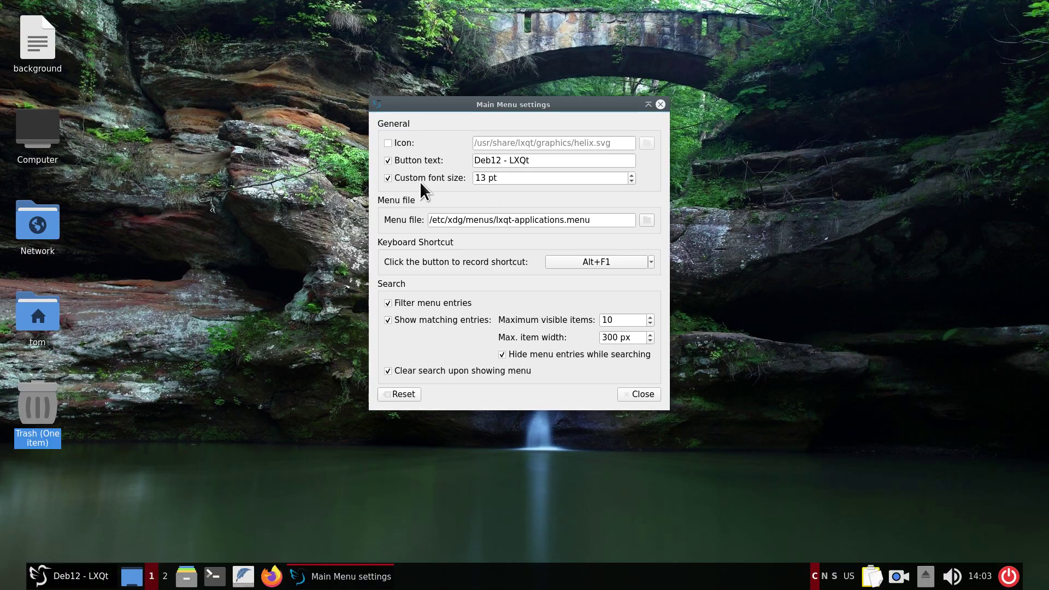
{"action": "left_click", "coordinate": [389, 179]}
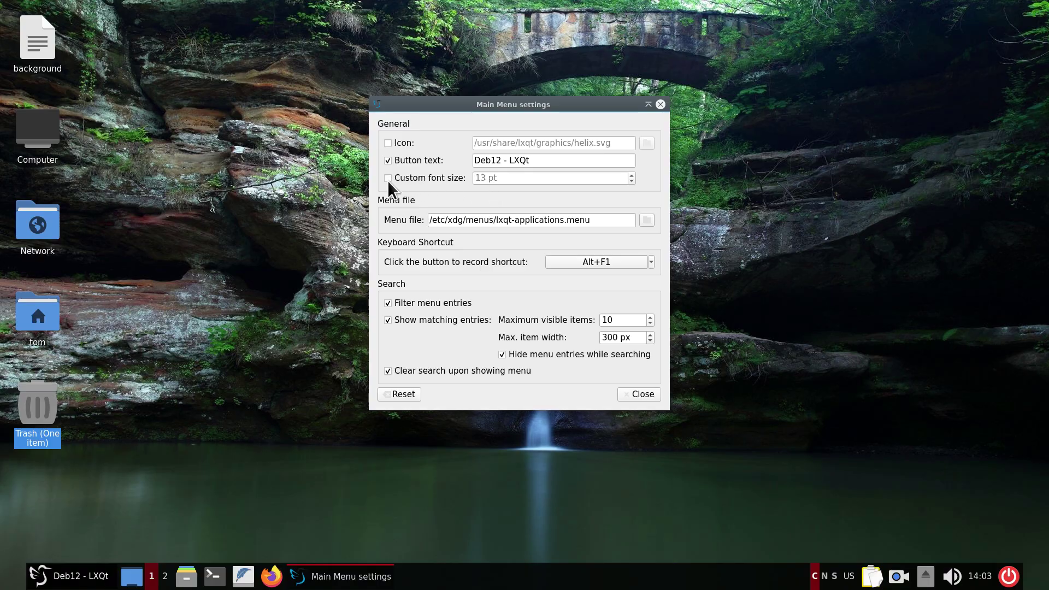
{"action": "left_click", "coordinate": [51, 584]}
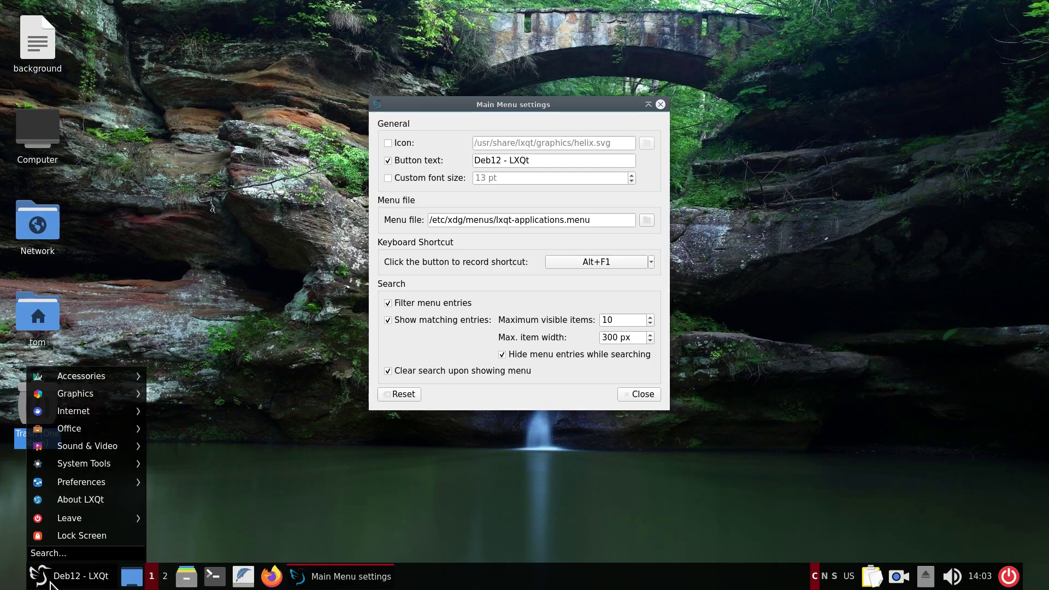
{"action": "left_click", "coordinate": [388, 175]}
{"action": "left_click", "coordinate": [388, 176]}
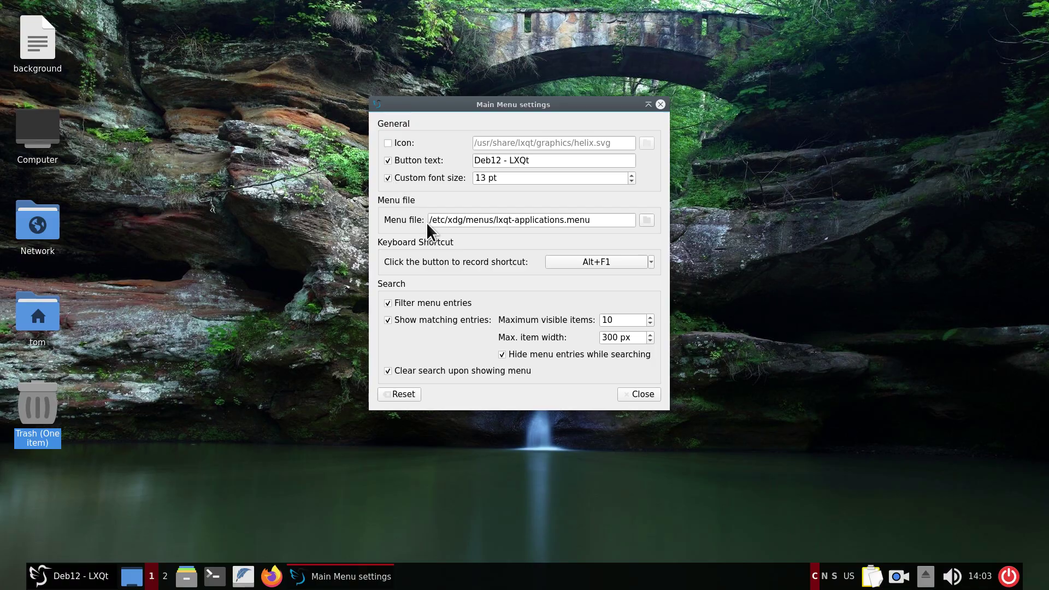
{"action": "left_click_drag", "start_coordinate": [576, 103], "coordinate": [583, 87]}
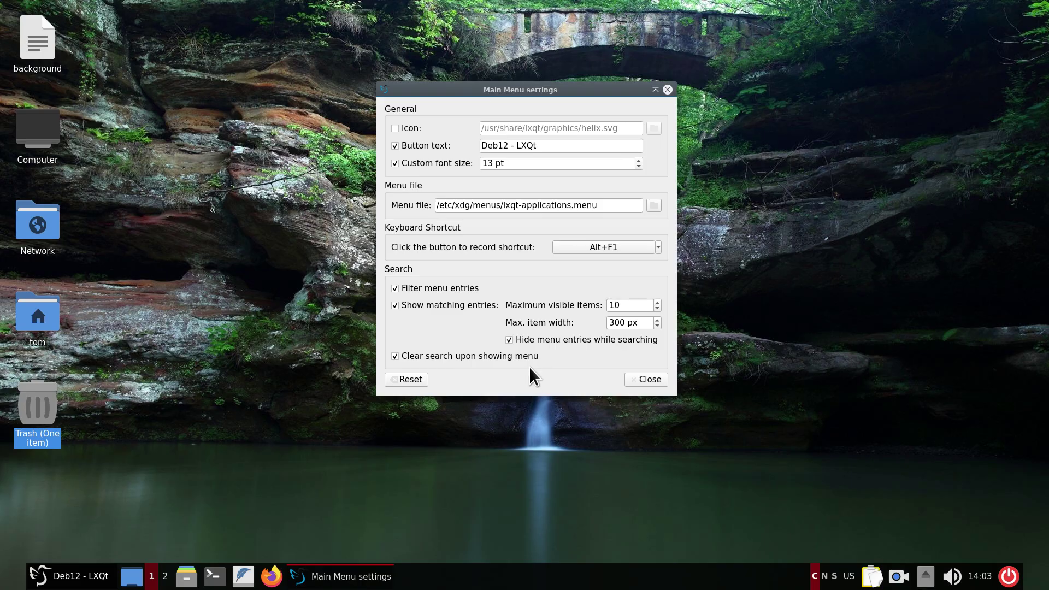
{"action": "left_click", "coordinate": [395, 146]}
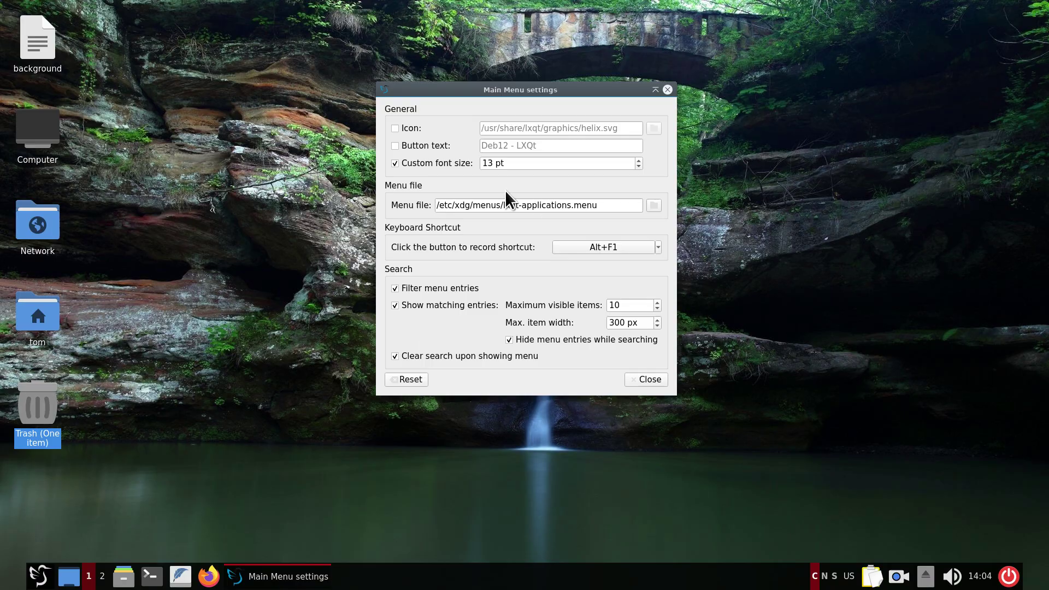
{"action": "left_click", "coordinate": [394, 146]}
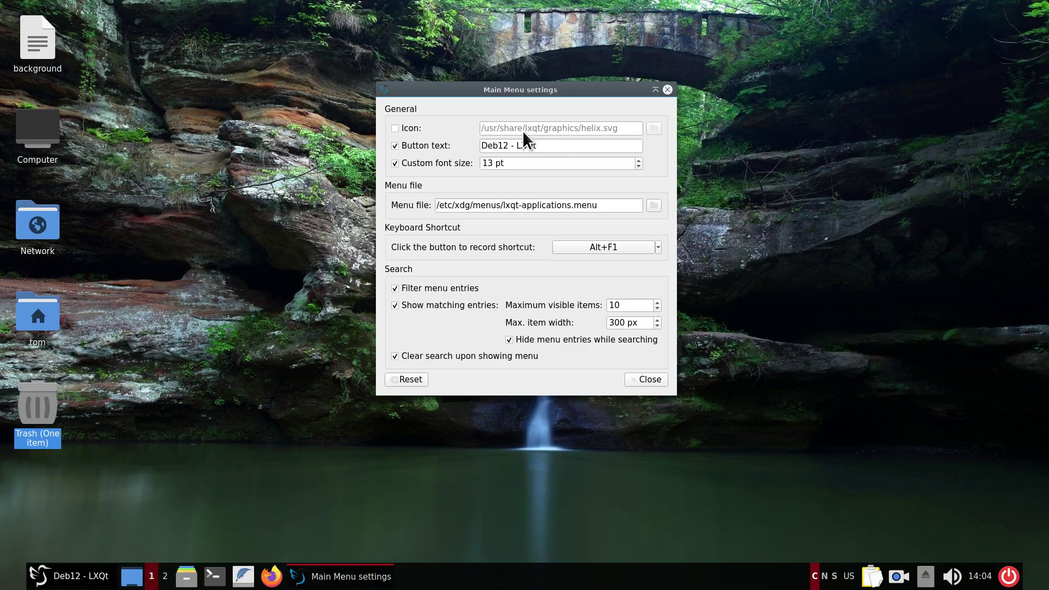
{"action": "left_click", "coordinate": [395, 128]}
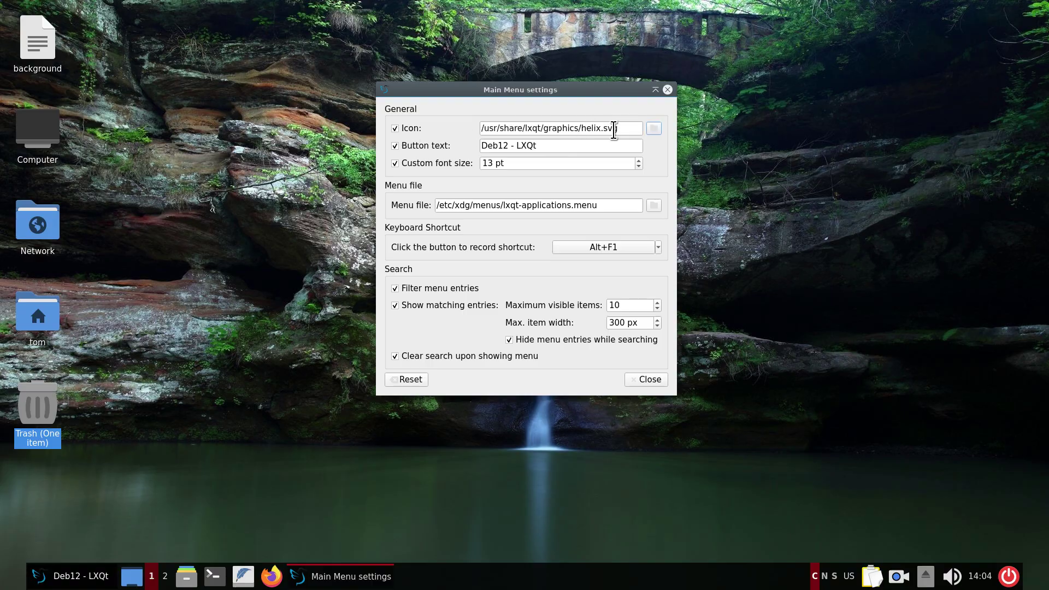
{"action": "left_click", "coordinate": [654, 129]}
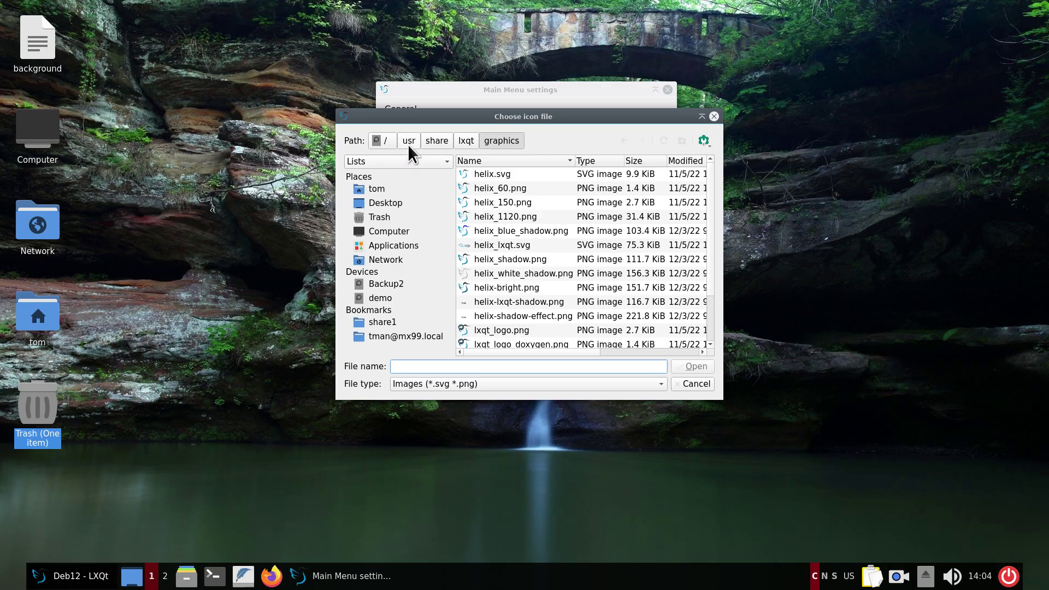
{"action": "left_click", "coordinate": [714, 120]}
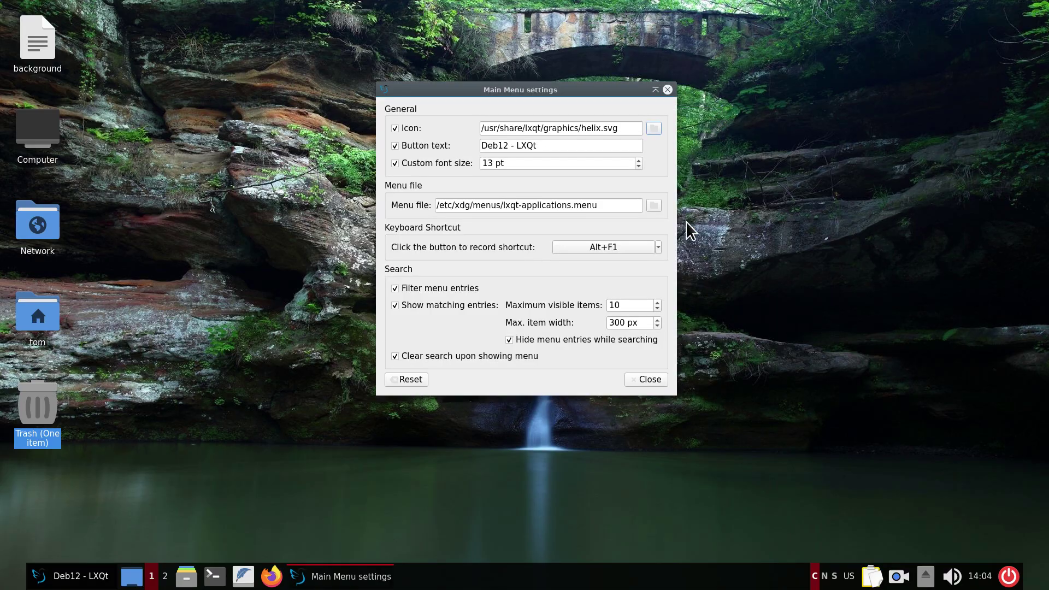
{"action": "left_click", "coordinate": [395, 128]}
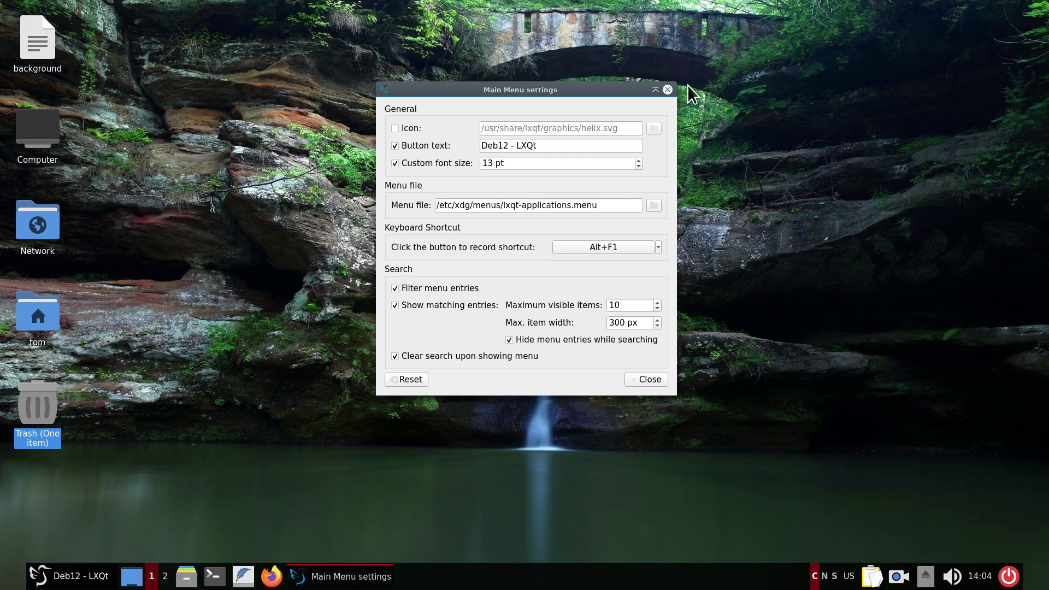
{"action": "left_click", "coordinate": [667, 89]}
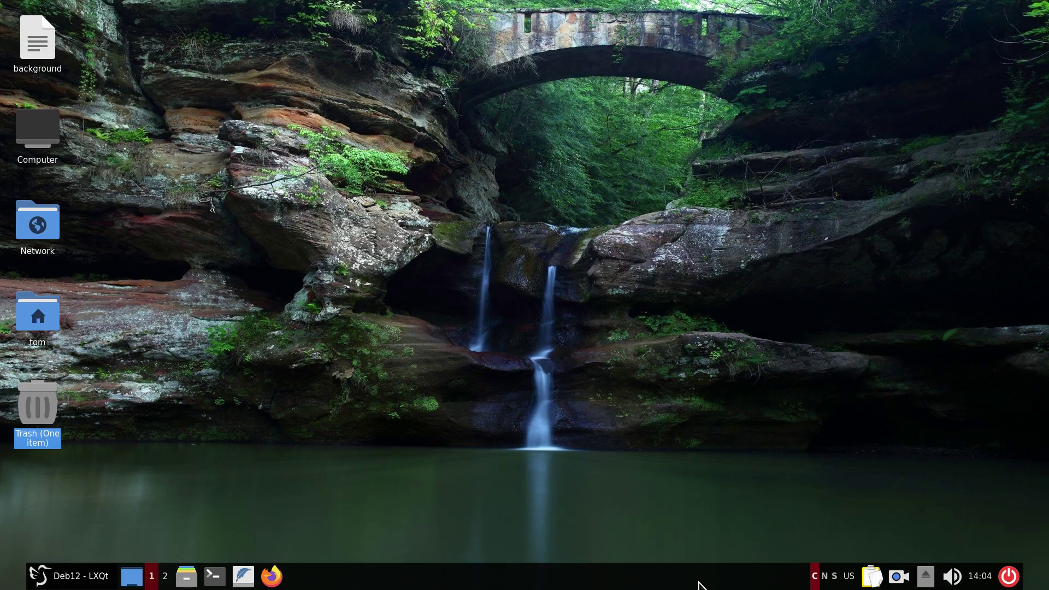
{"action": "left_click", "coordinate": [1009, 579]}
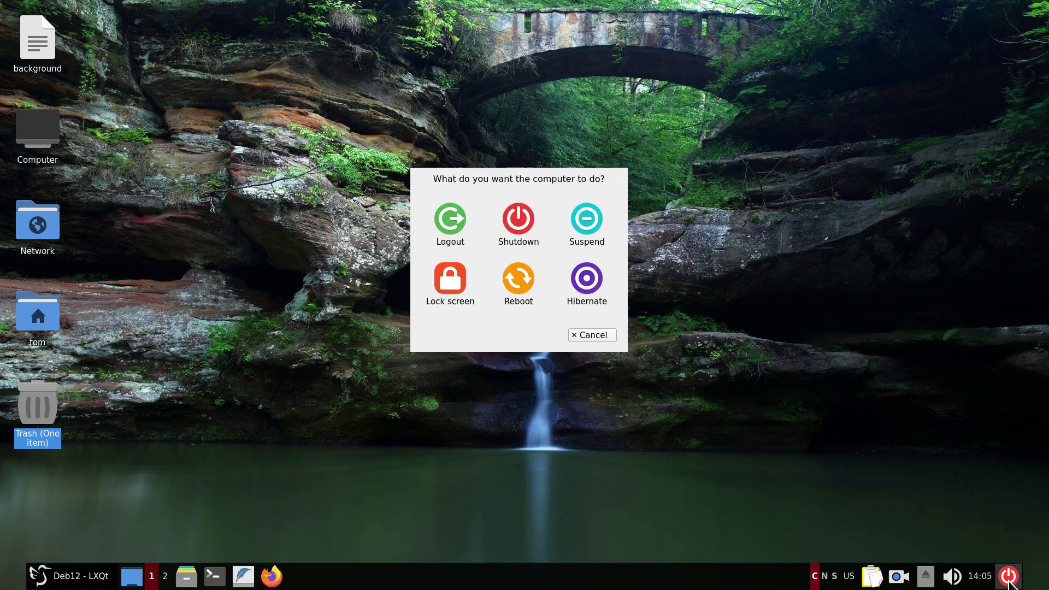
{"action": "left_click", "coordinate": [601, 338]}
{"action": "left_click", "coordinate": [982, 577]}
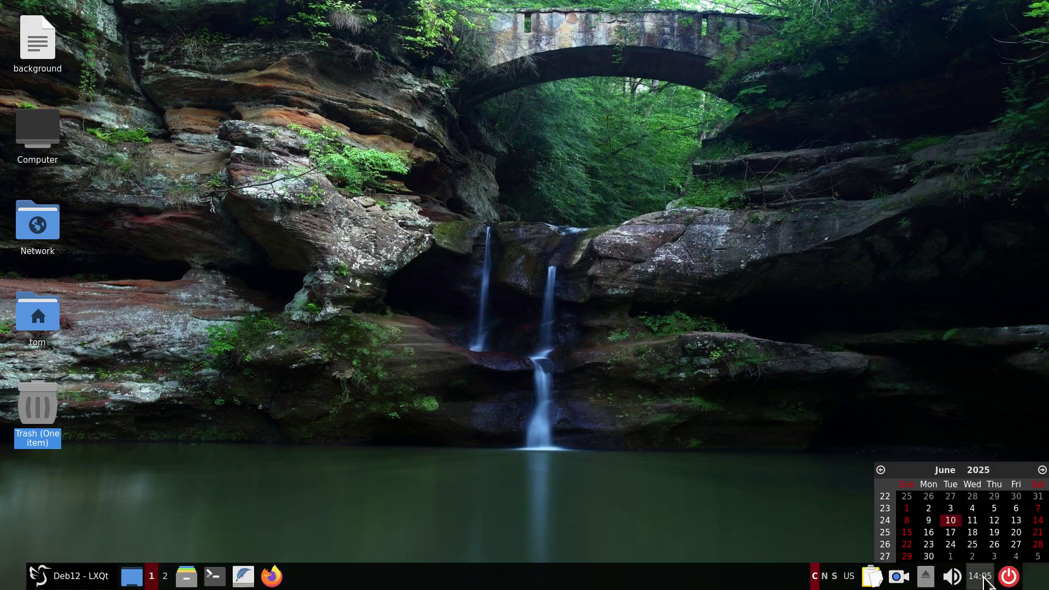
{"action": "left_click", "coordinate": [982, 578]}
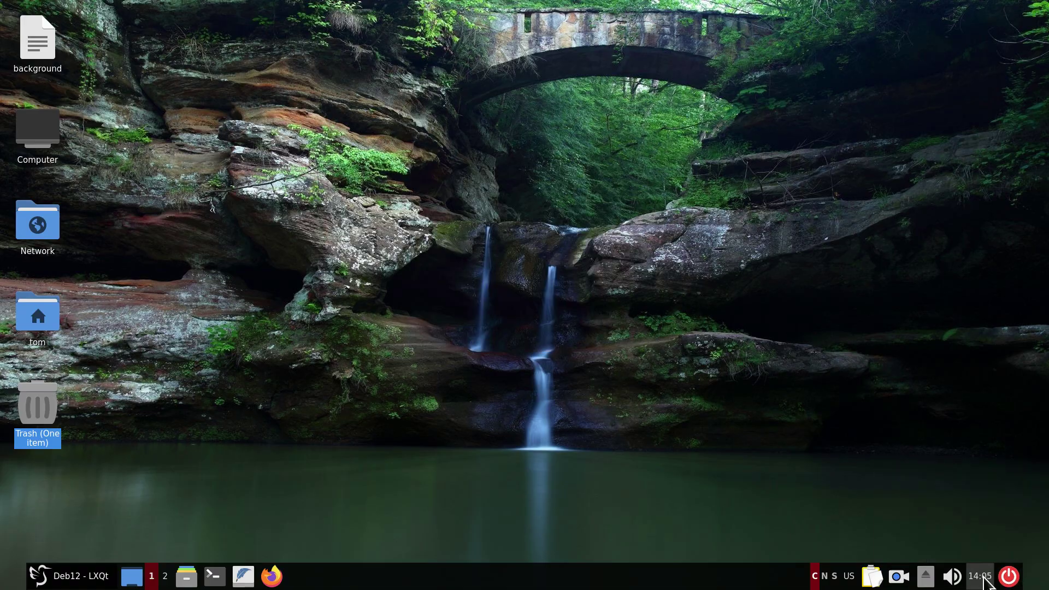
{"action": "left_click", "coordinate": [956, 578]}
{"action": "left_click", "coordinate": [958, 489]}
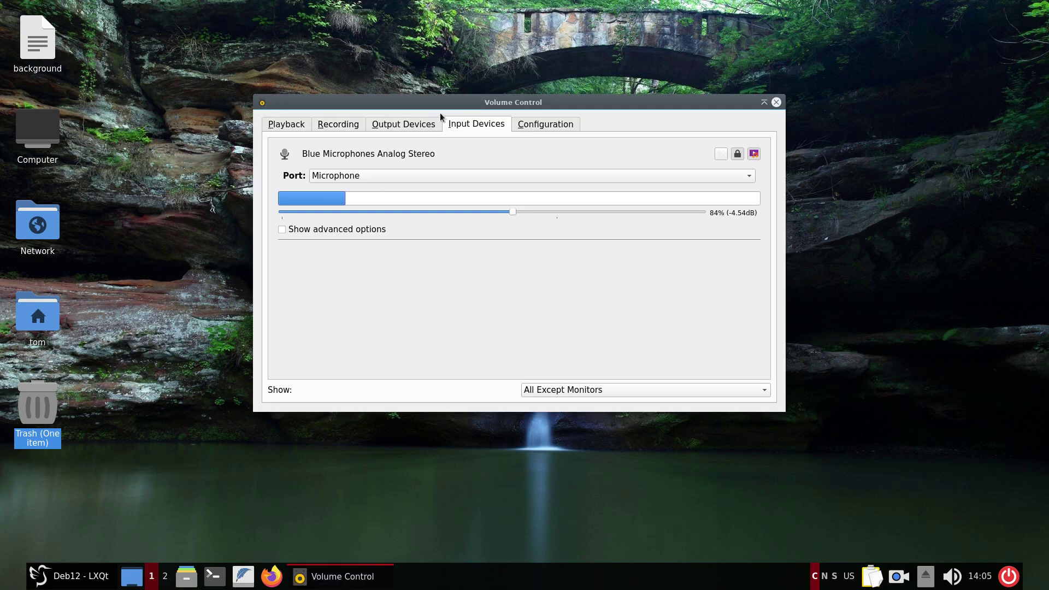
{"action": "left_click", "coordinate": [424, 122]}
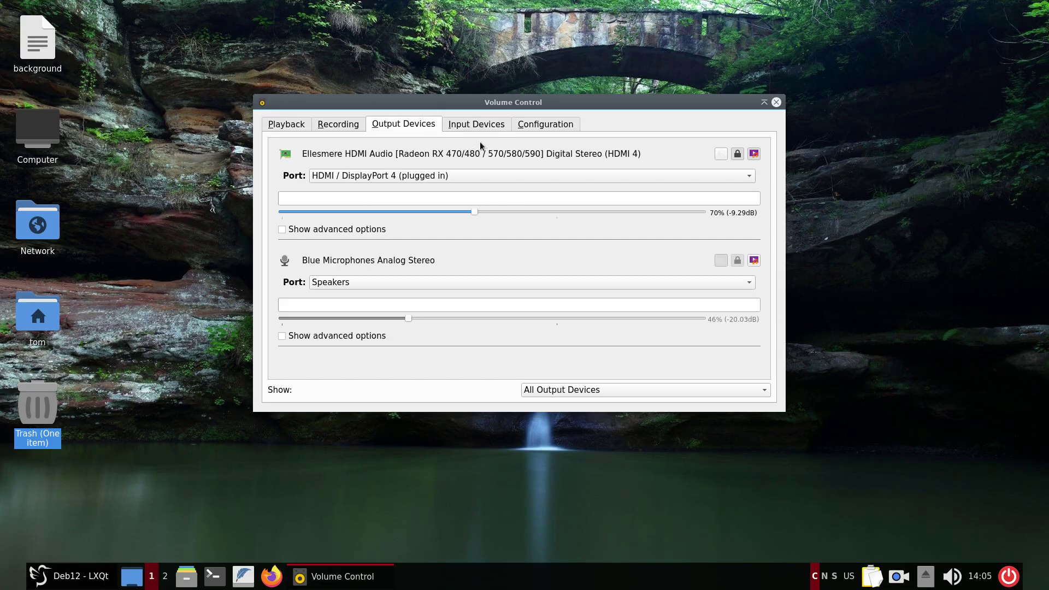
{"action": "left_click", "coordinate": [477, 123]}
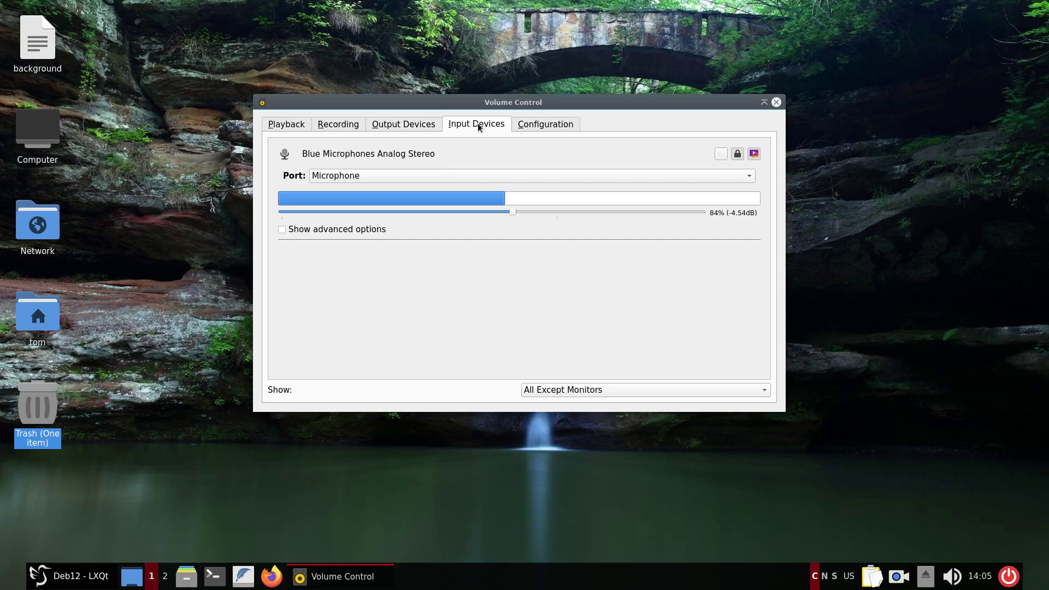
{"action": "left_click", "coordinate": [776, 103]}
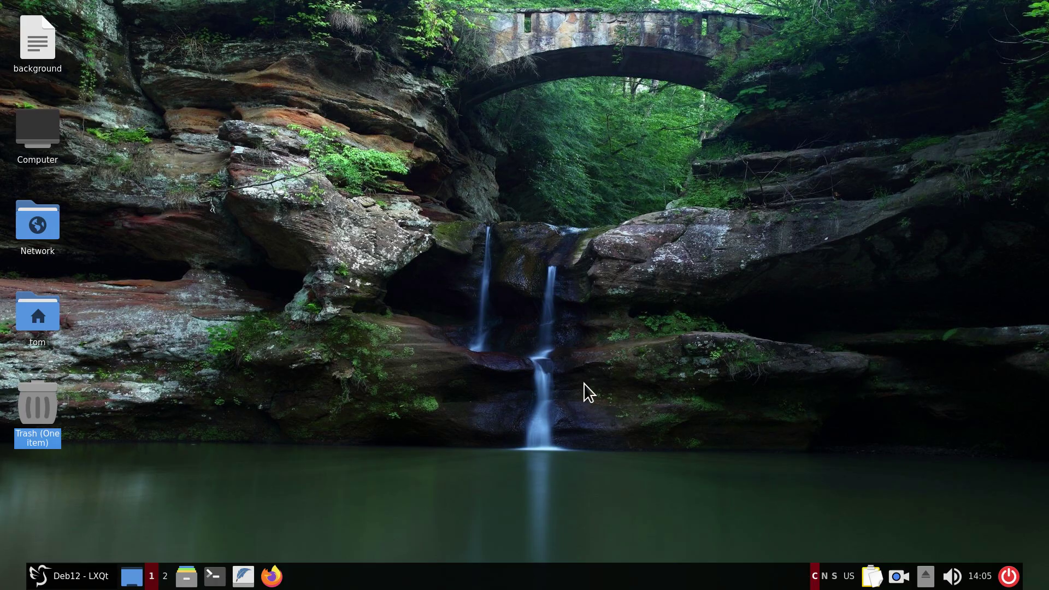
Switch Caps Lock off so the tray's C indicator is no longer highlighted.
{"action": "key", "text": "Caps_Lock"}
Keep Center panel alignment, view styling, widgets and Add Plugins, then close everything unchanged.
{"action": "right_click", "coordinate": [496, 583]}
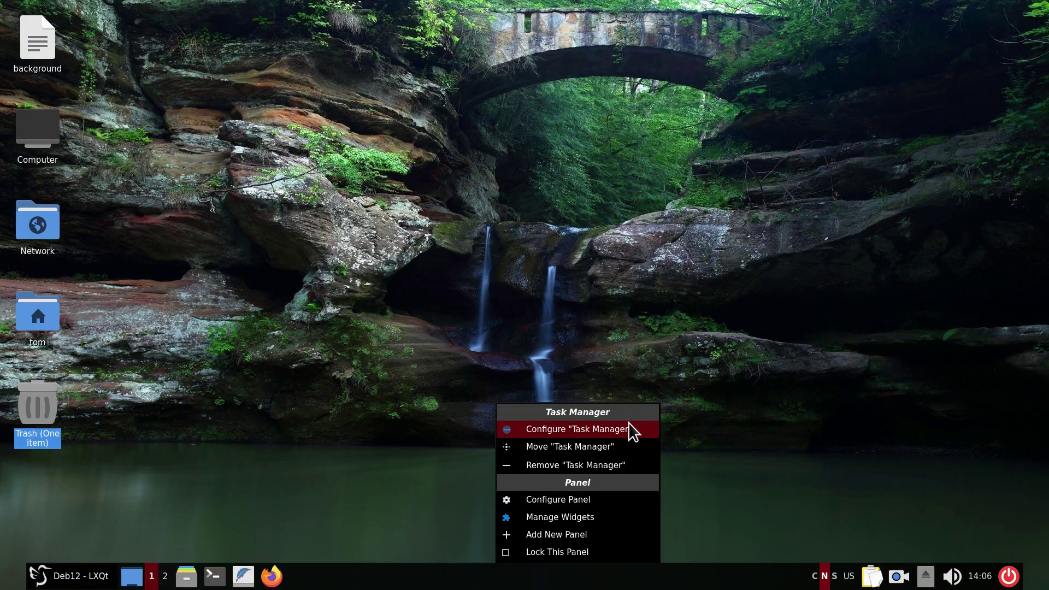
{"action": "left_click", "coordinate": [586, 501]}
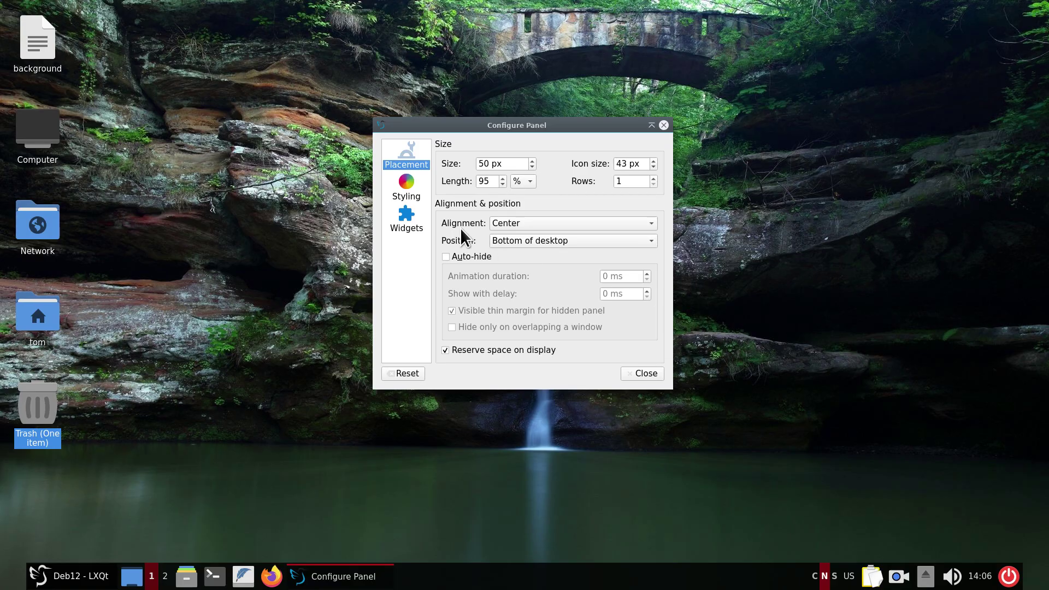
{"action": "left_click", "coordinate": [539, 222]}
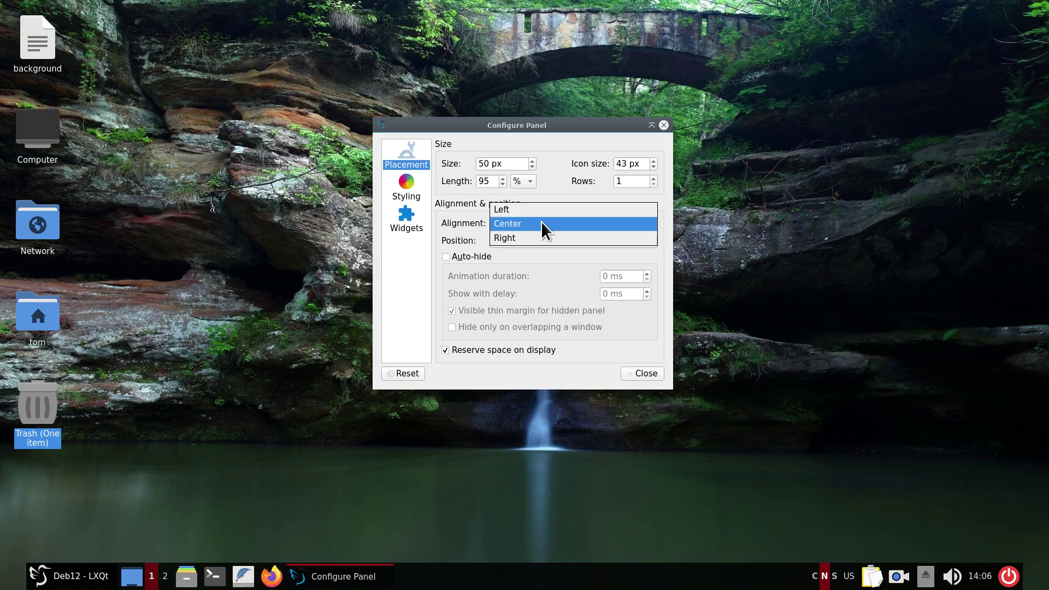
{"action": "left_click", "coordinate": [541, 223]}
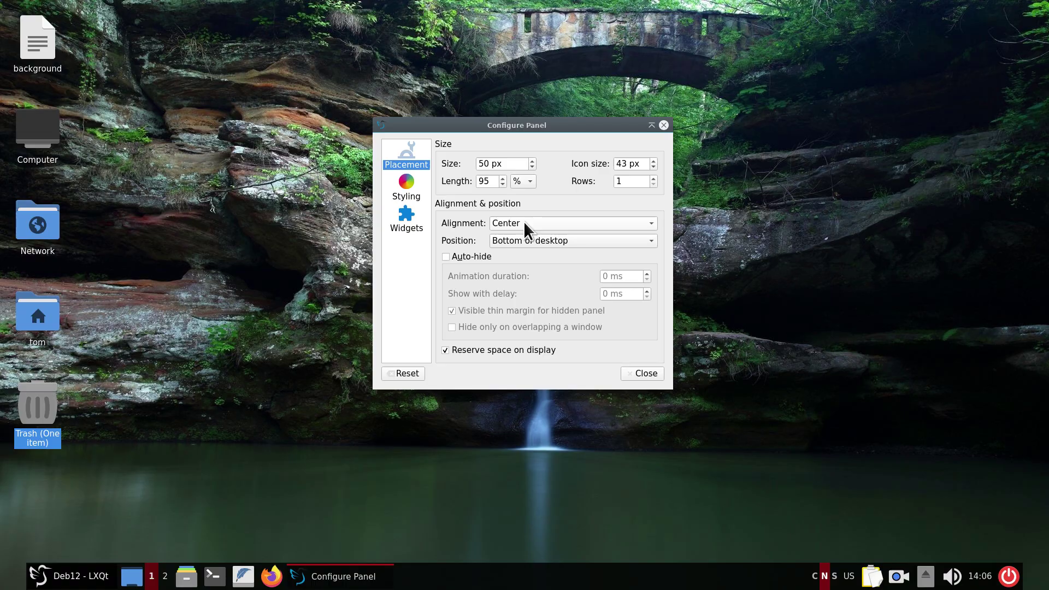
{"action": "left_click", "coordinate": [401, 184]}
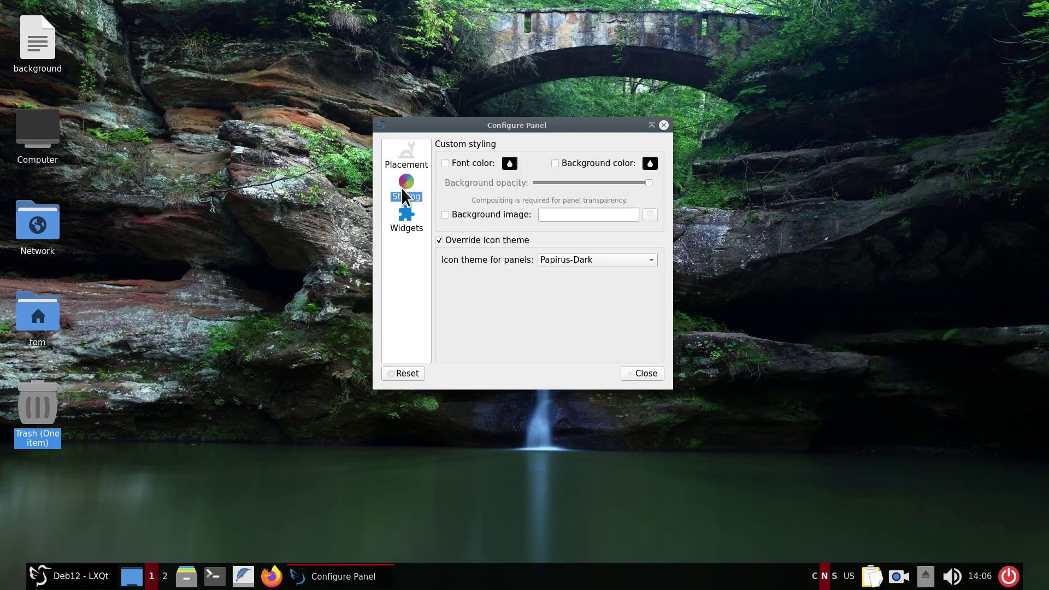
{"action": "left_click", "coordinate": [413, 219]}
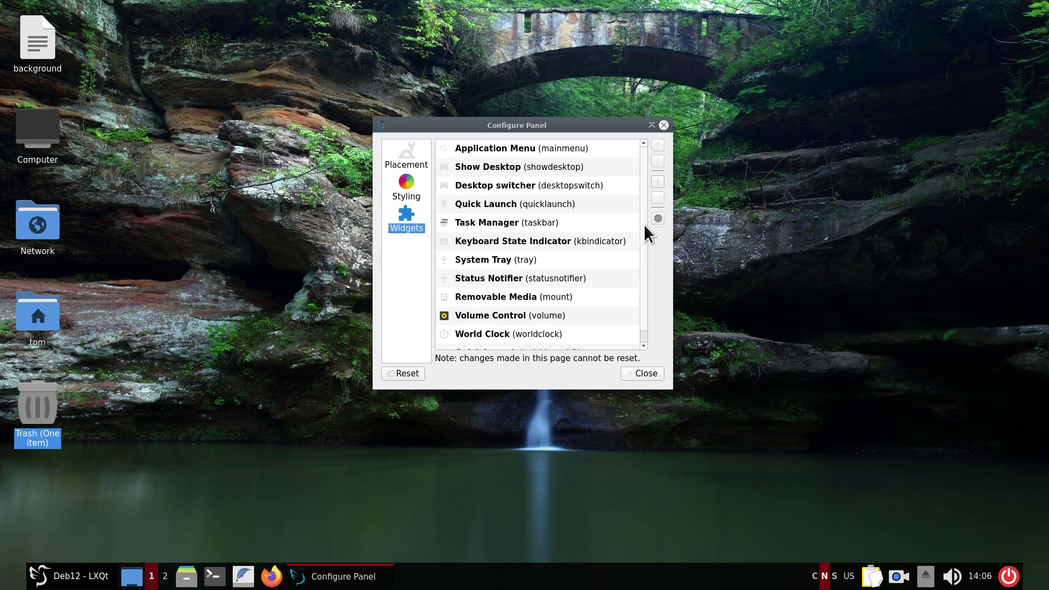
{"action": "left_click", "coordinate": [658, 182]}
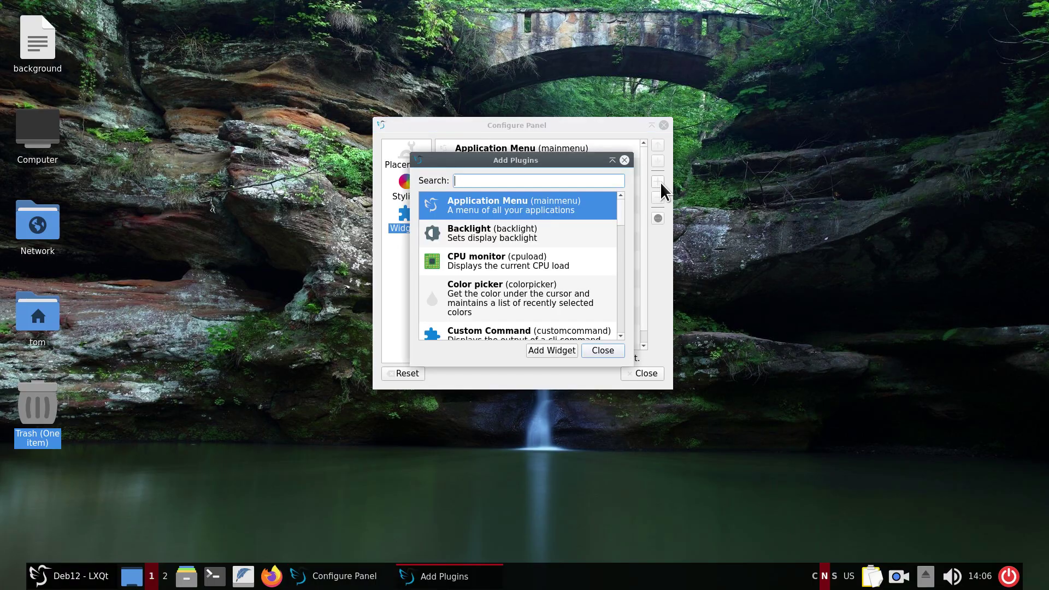
{"action": "left_click", "coordinate": [607, 349]}
{"action": "left_click", "coordinate": [664, 125]}
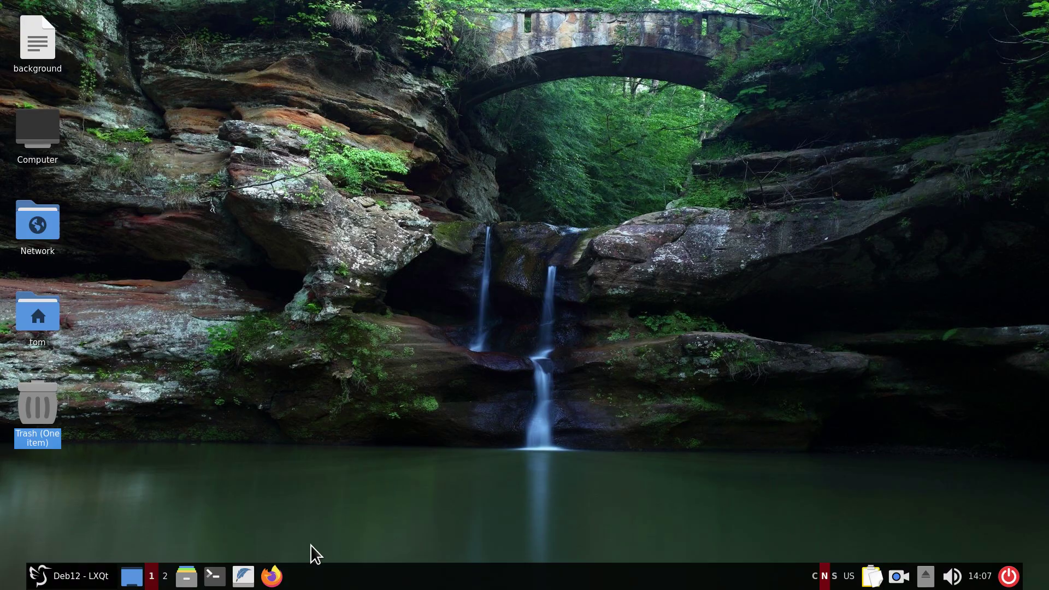
Remove the Firefox quick launch entry and inspect Internet menu entries' options.
{"action": "right_click", "coordinate": [271, 576]}
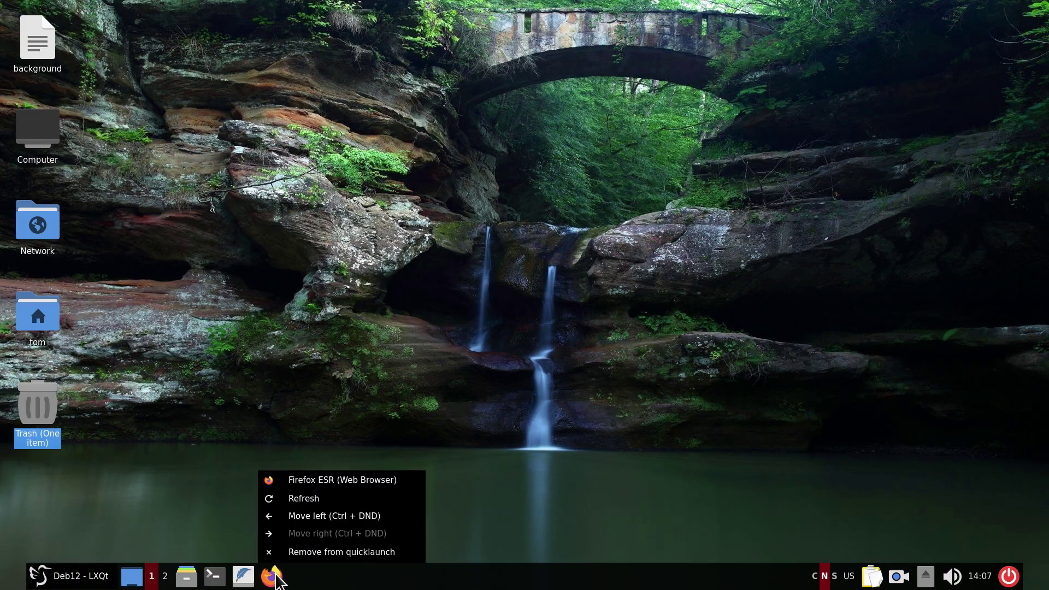
{"action": "left_click", "coordinate": [314, 562]}
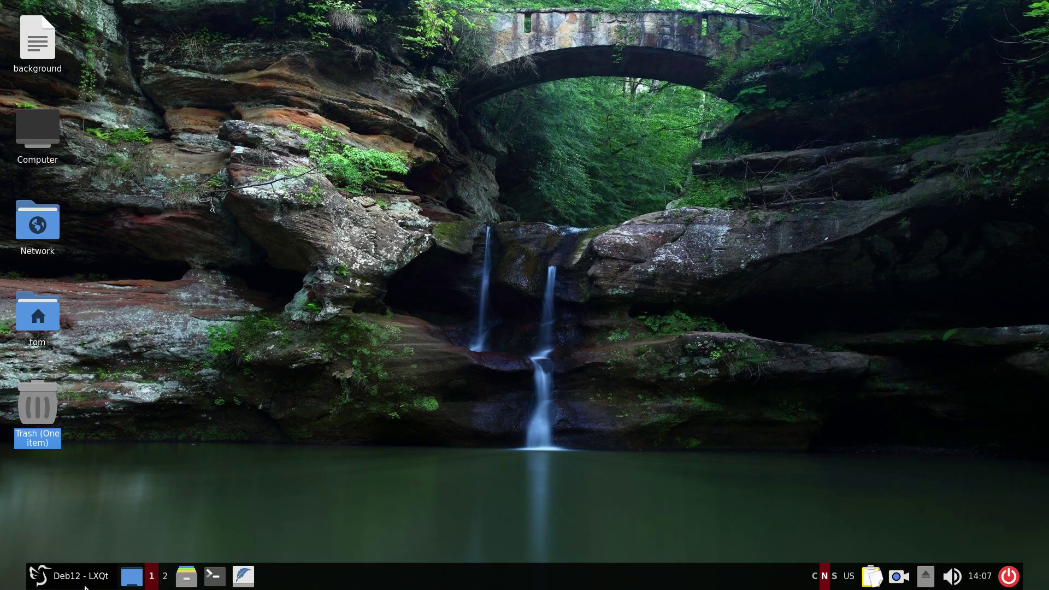
{"action": "left_click", "coordinate": [50, 579]}
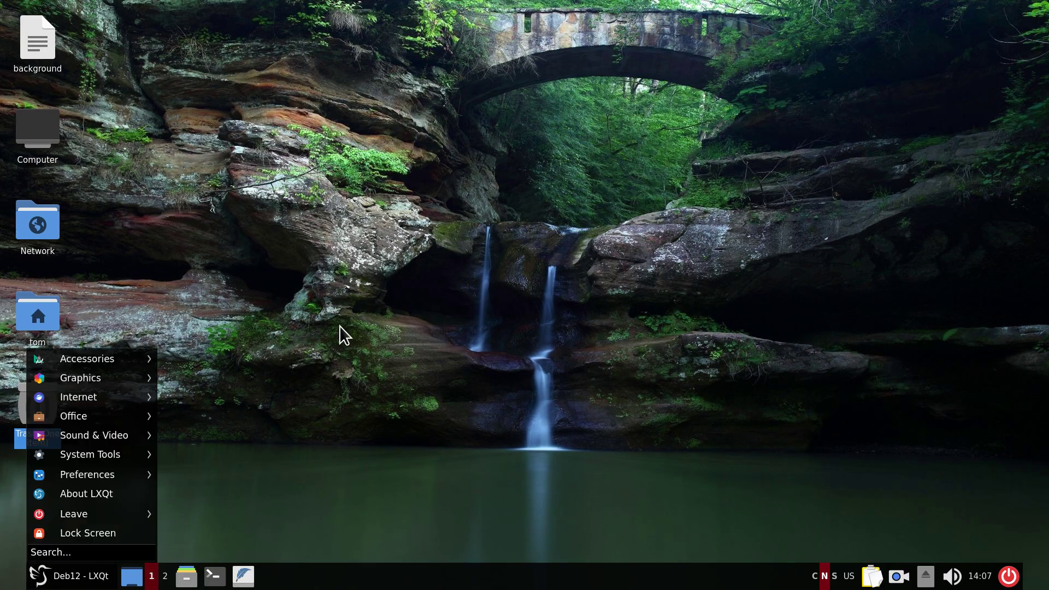
{"action": "mouse_move", "coordinate": [80, 401]}
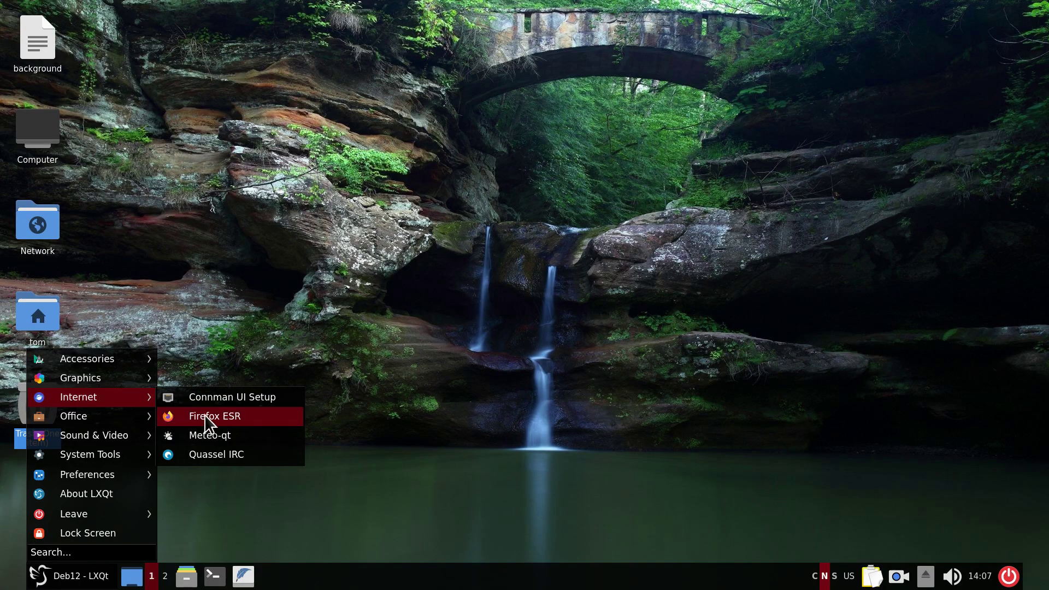
{"action": "right_click", "coordinate": [242, 427]}
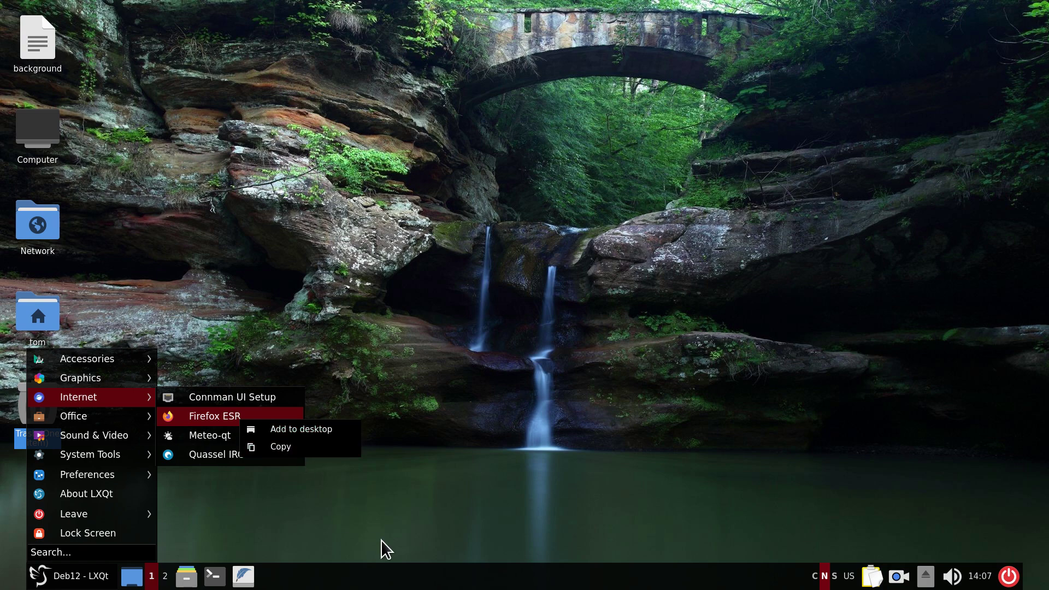
{"action": "key", "text": "Escape"}
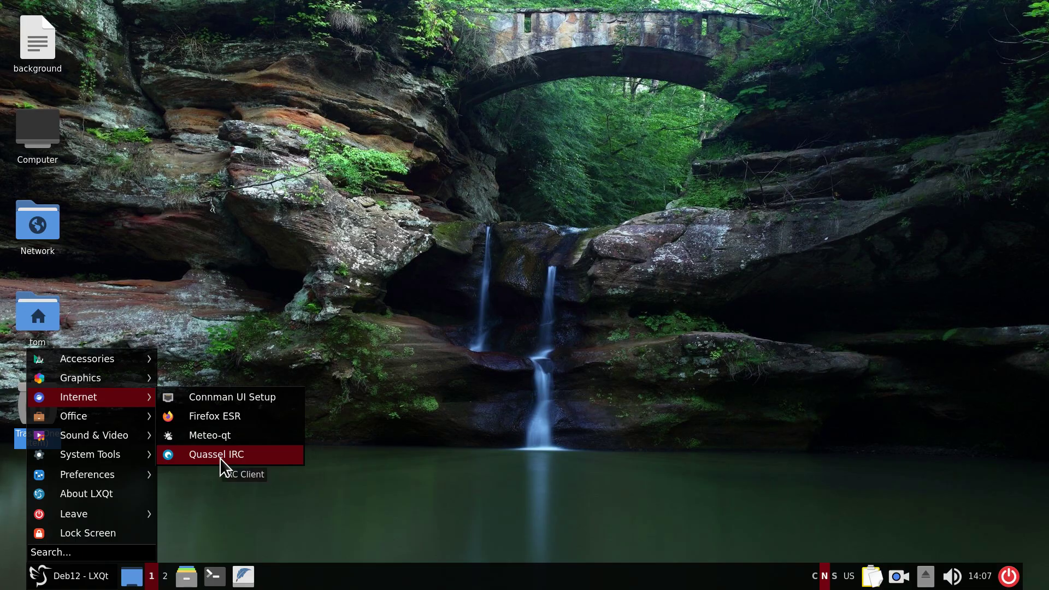
{"action": "right_click", "coordinate": [220, 460]}
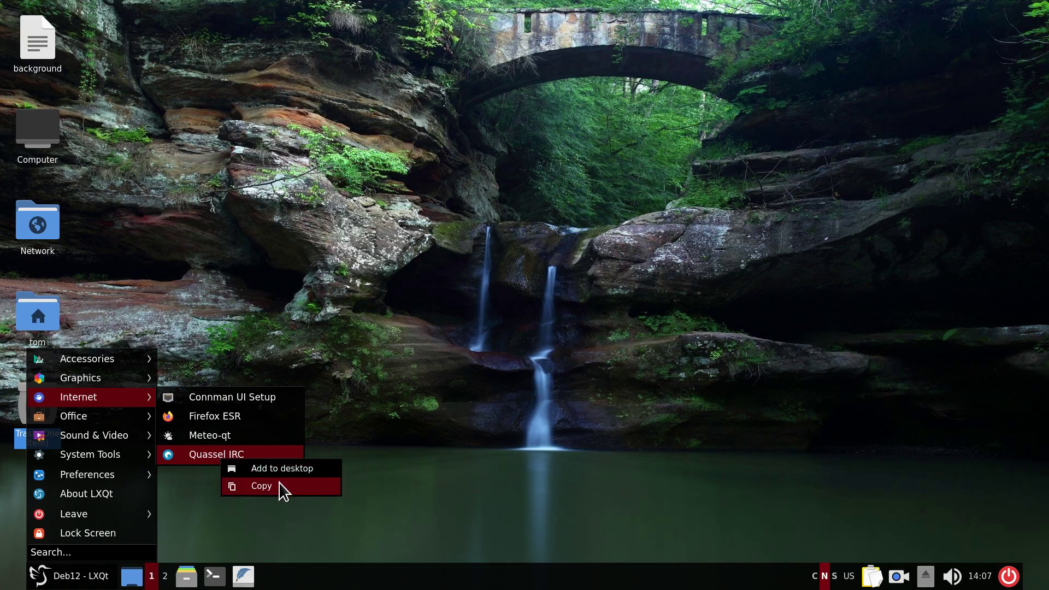
{"action": "key", "text": "Escape"}
{"action": "key", "text": "Escape"}
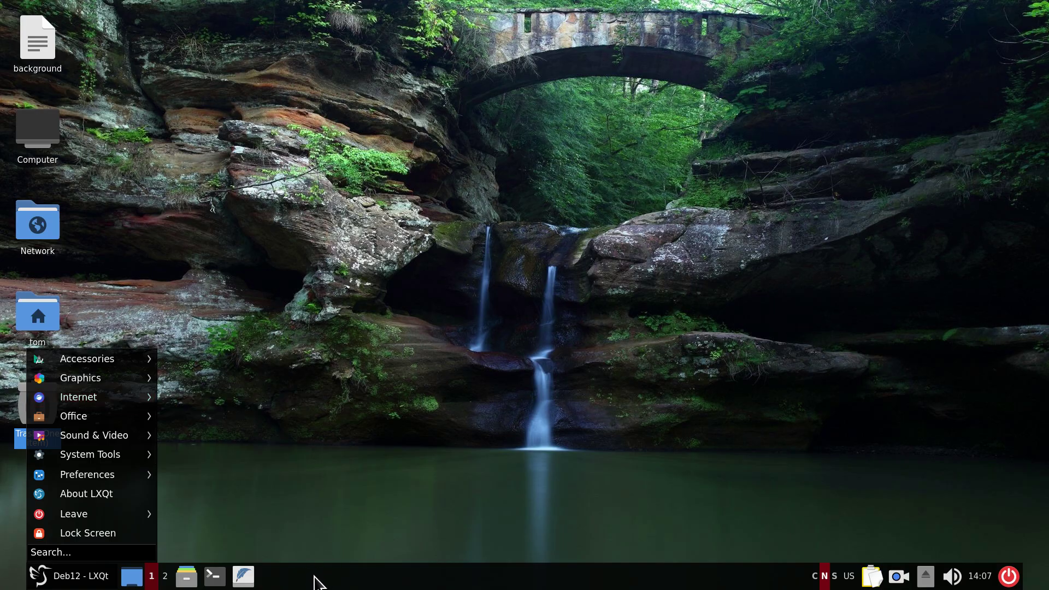
Drag Firefox ESR from the Internet menu into quick launch and move it one place left.
{"action": "mouse_move", "coordinate": [109, 405]}
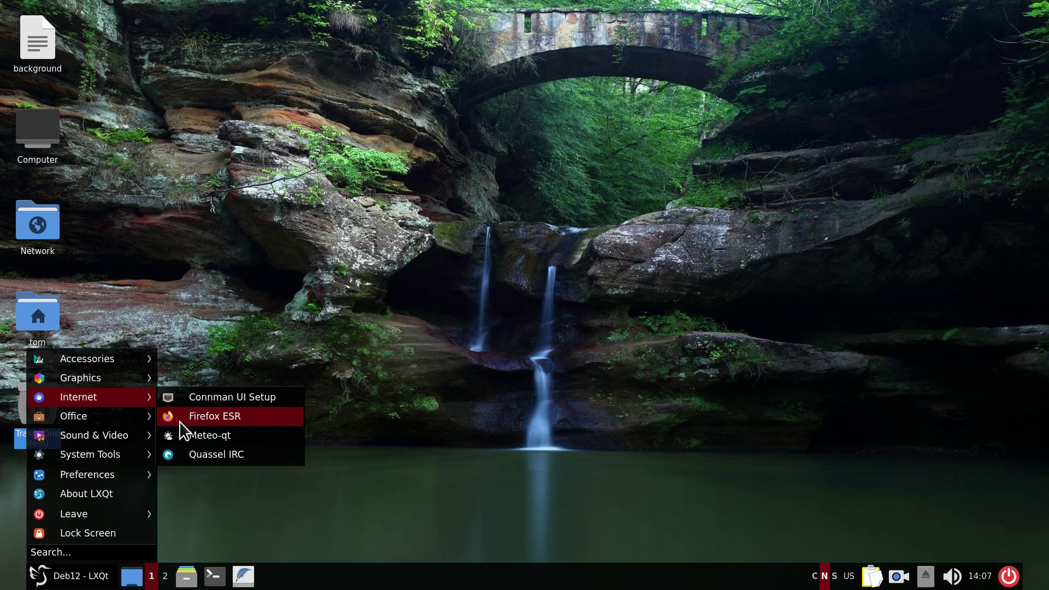
{"action": "left_click_drag", "start_coordinate": [172, 432], "coordinate": [229, 580]}
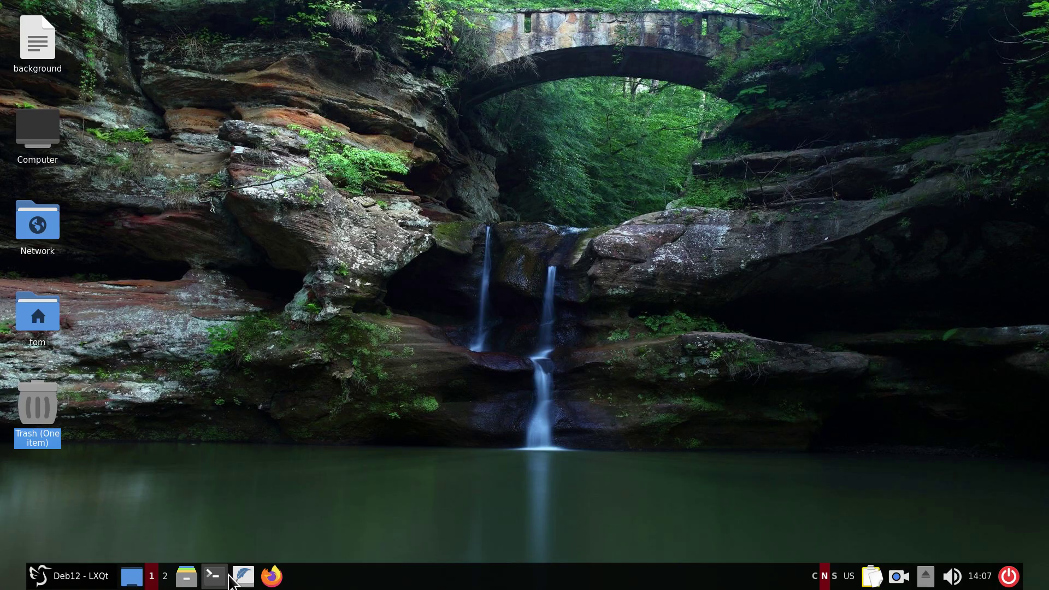
{"action": "right_click", "coordinate": [272, 577]}
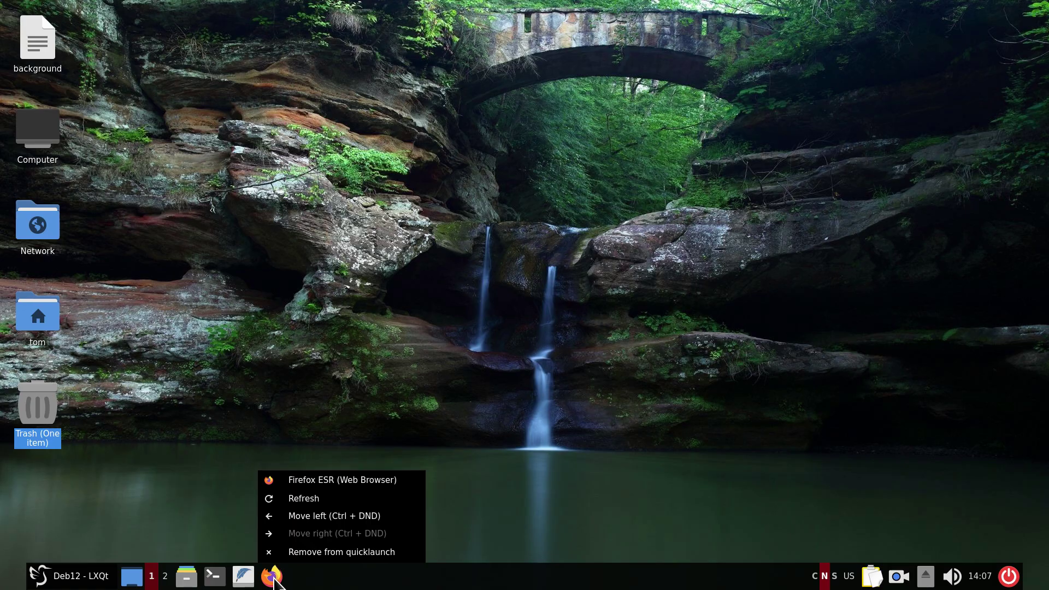
{"action": "left_click", "coordinate": [339, 516]}
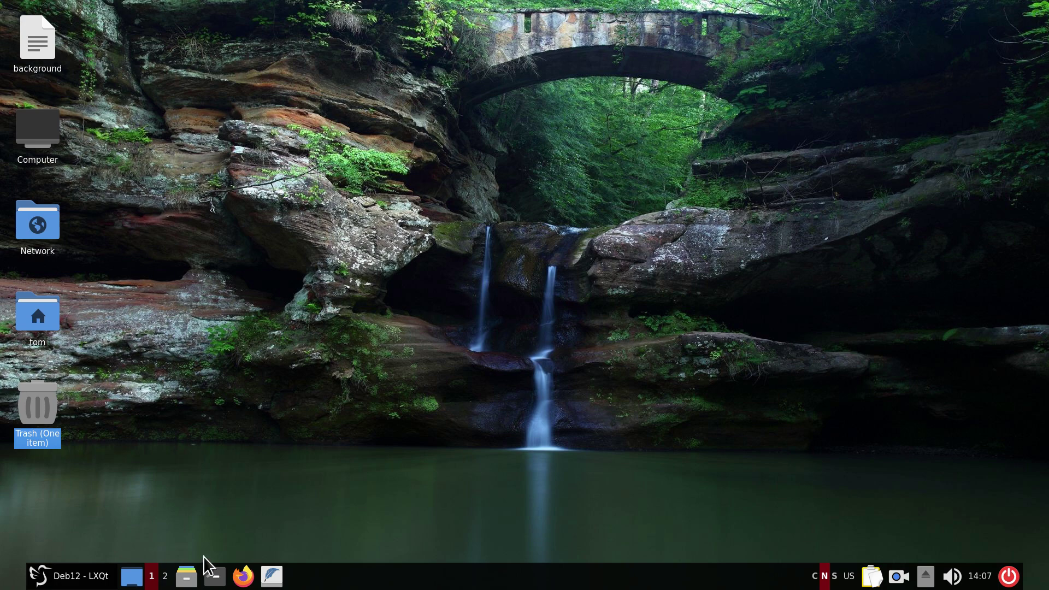
Search the menu for 'sy', pin Synaptic Package Manager to quick launch, and launch it.
{"action": "left_click", "coordinate": [55, 583]}
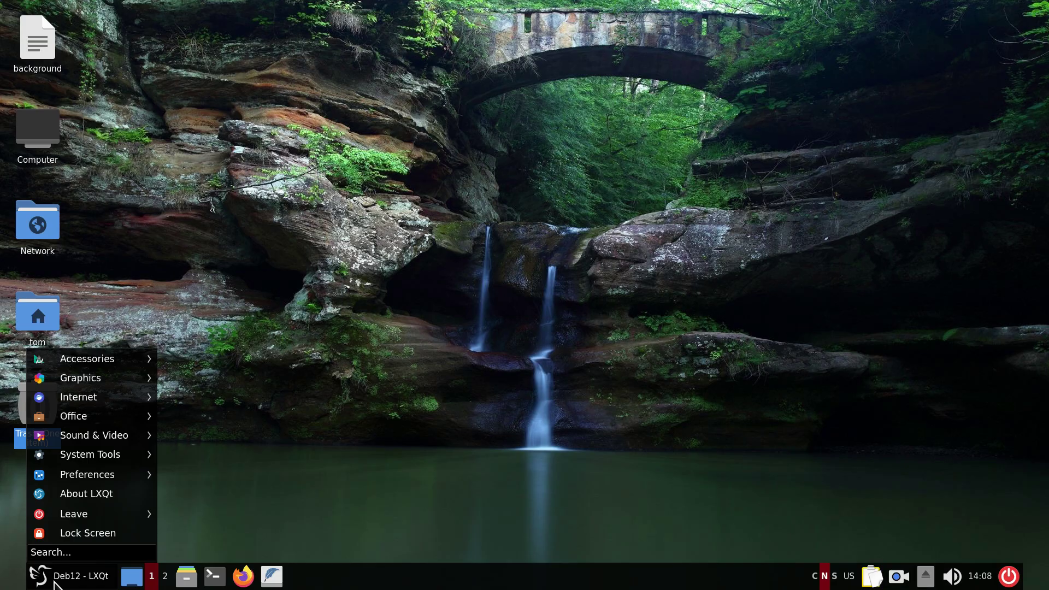
{"action": "type", "text": "sy"}
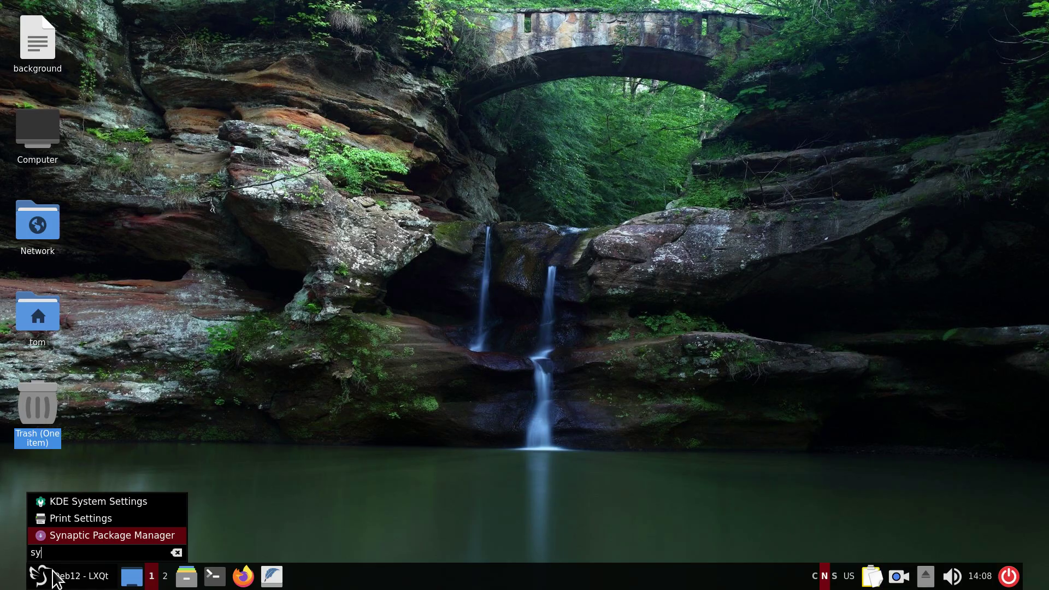
{"action": "left_click_drag", "start_coordinate": [42, 544], "coordinate": [205, 572]}
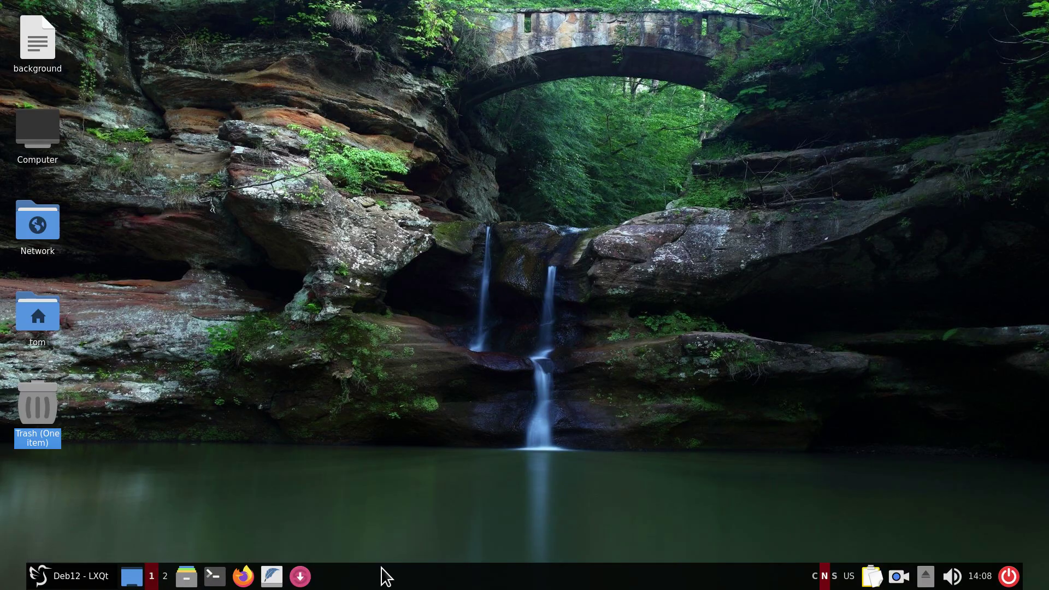
{"action": "left_click", "coordinate": [306, 581]}
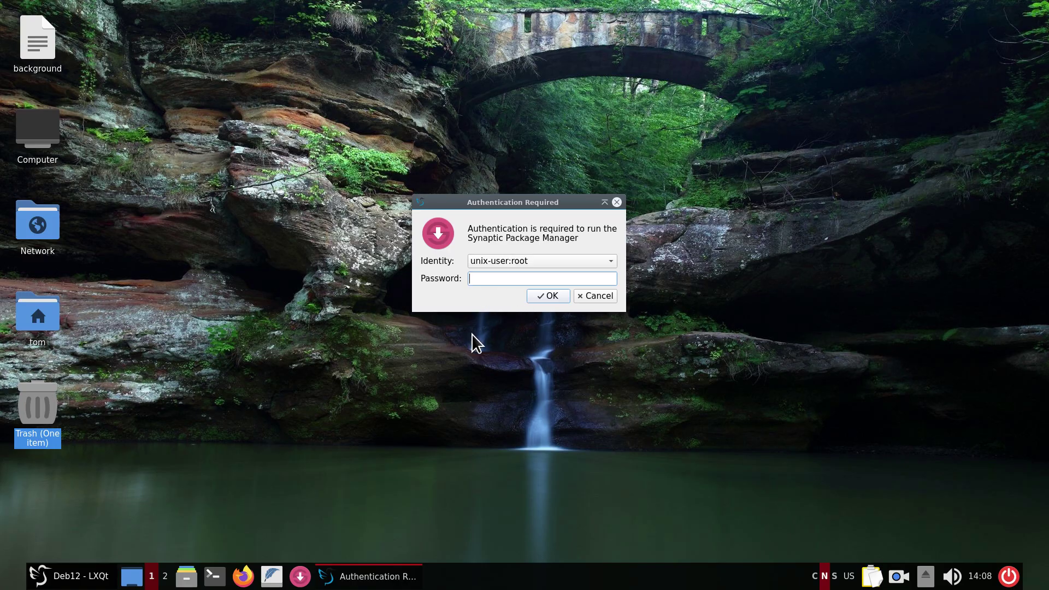
Enter the root password, preview 0ad's installation requirements, cancel marking, and close Synaptic.
{"action": "type", "text": "password"}
{"action": "key", "text": "Return"}
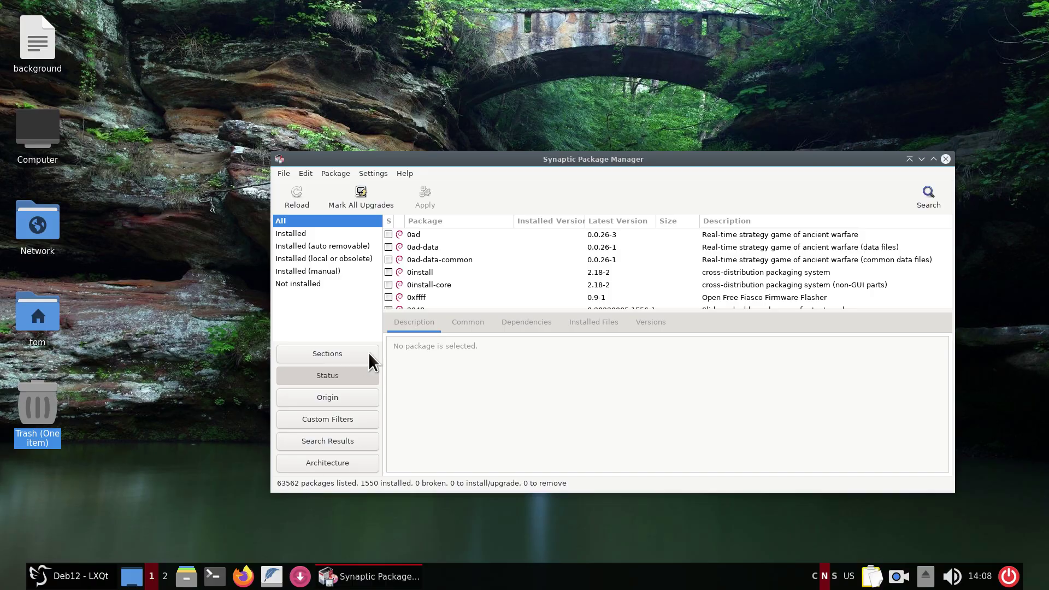
{"action": "left_click", "coordinate": [401, 234]}
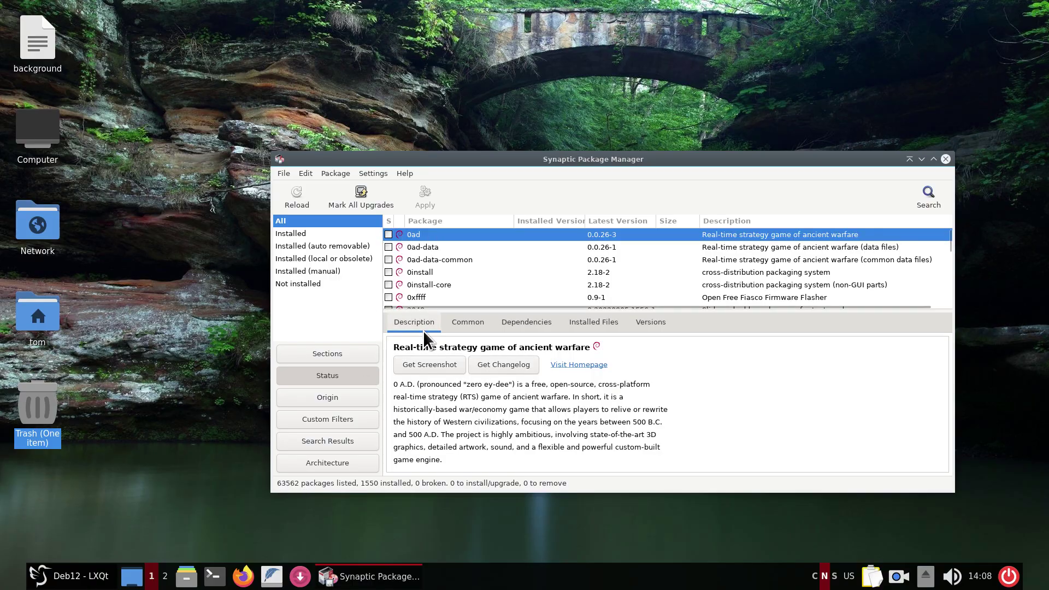
{"action": "left_click", "coordinate": [388, 235]}
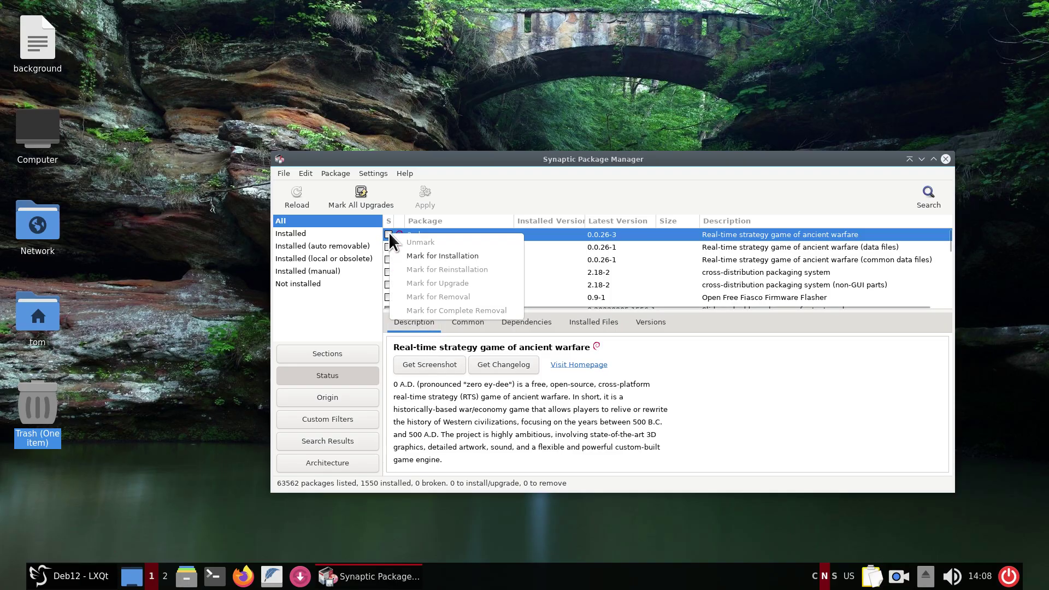
{"action": "left_click", "coordinate": [430, 257]}
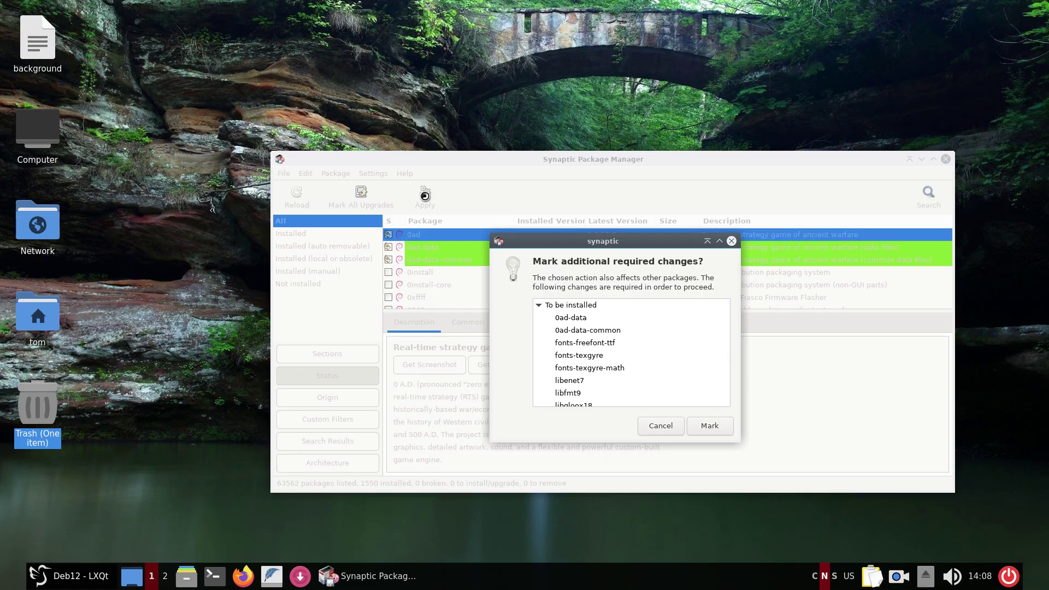
{"action": "left_click", "coordinate": [658, 426]}
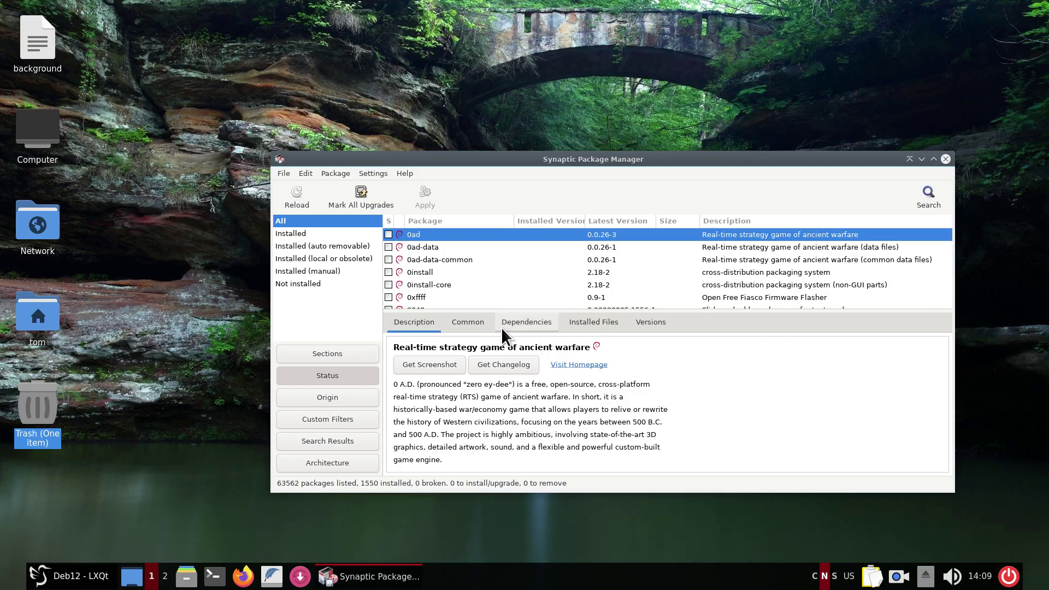
{"action": "left_click", "coordinate": [945, 159]}
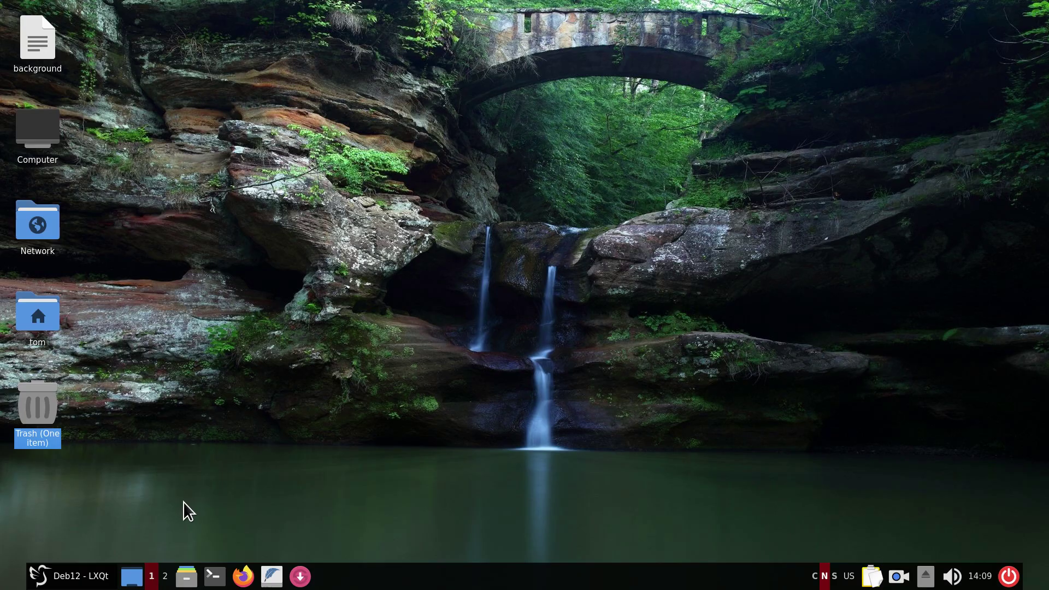
{"action": "right_click", "coordinate": [39, 578]}
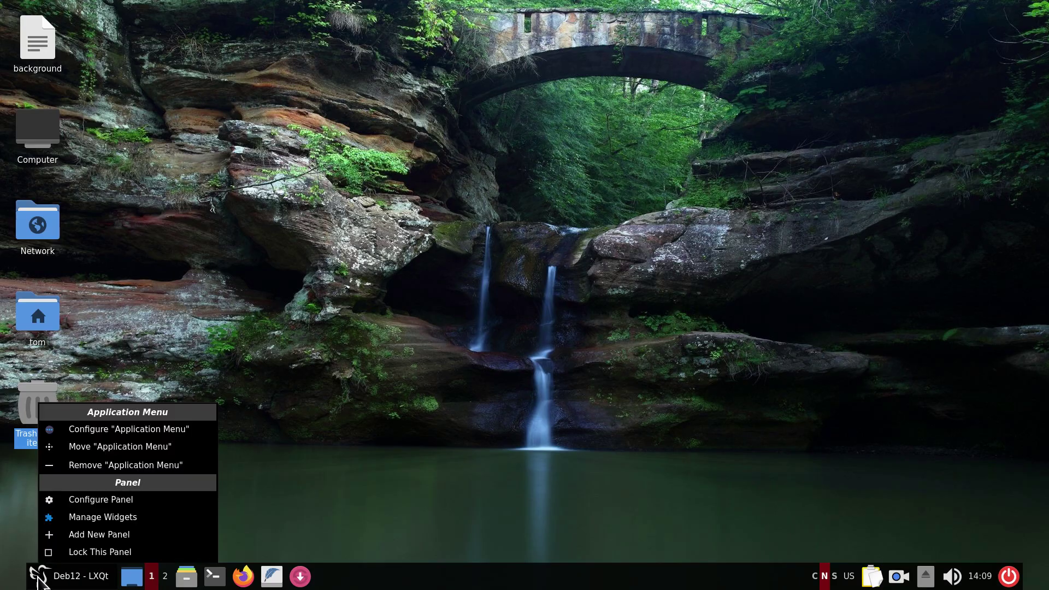
{"action": "left_click", "coordinate": [107, 431]}
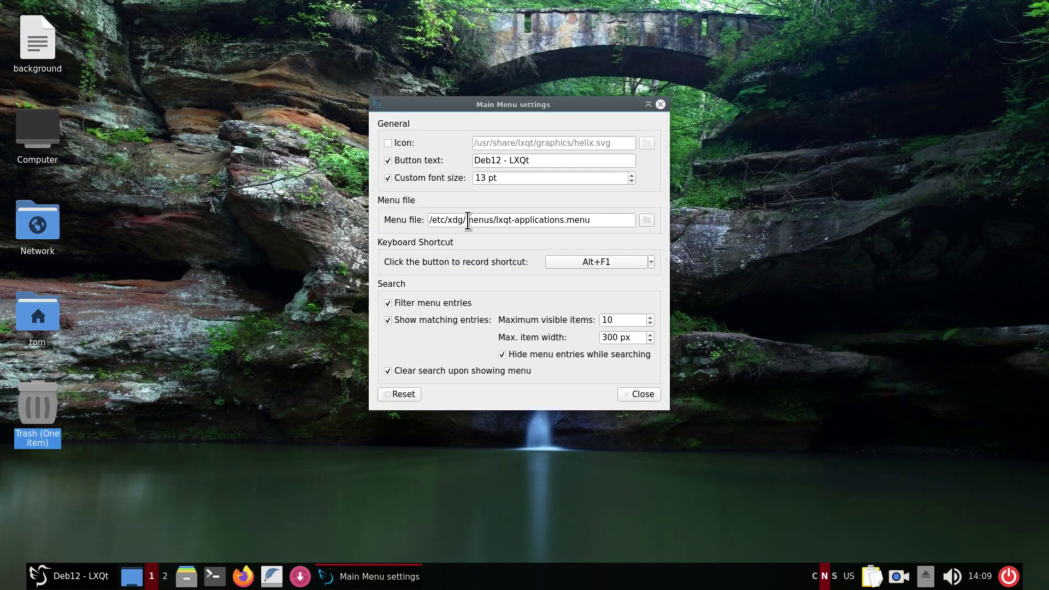
{"action": "left_click", "coordinate": [389, 178]}
{"action": "left_click", "coordinate": [39, 578]}
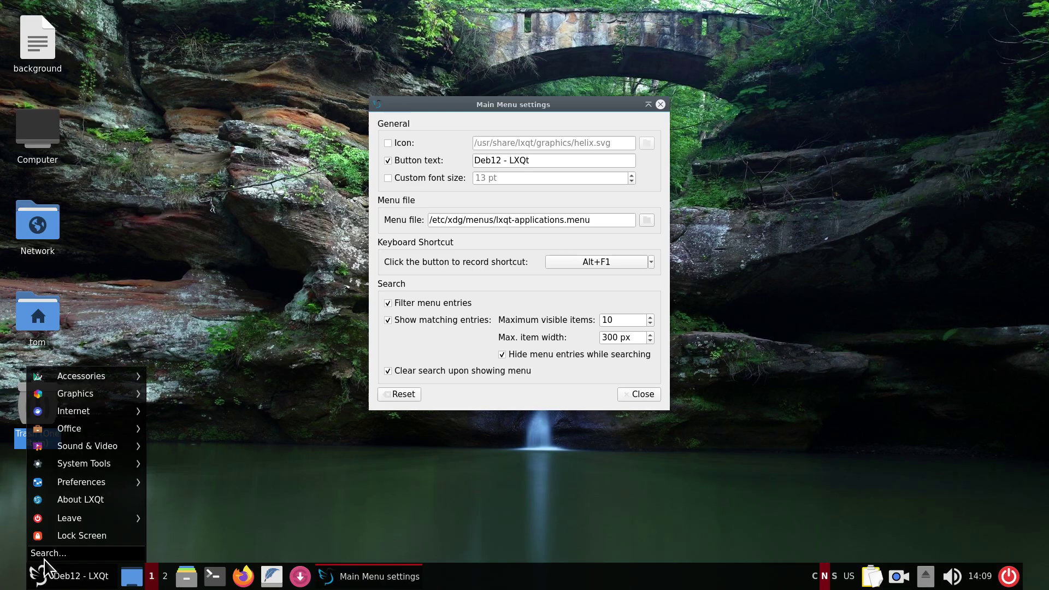
{"action": "left_click", "coordinate": [499, 144]}
{"action": "left_click", "coordinate": [389, 177]}
{"action": "left_click", "coordinate": [660, 104]}
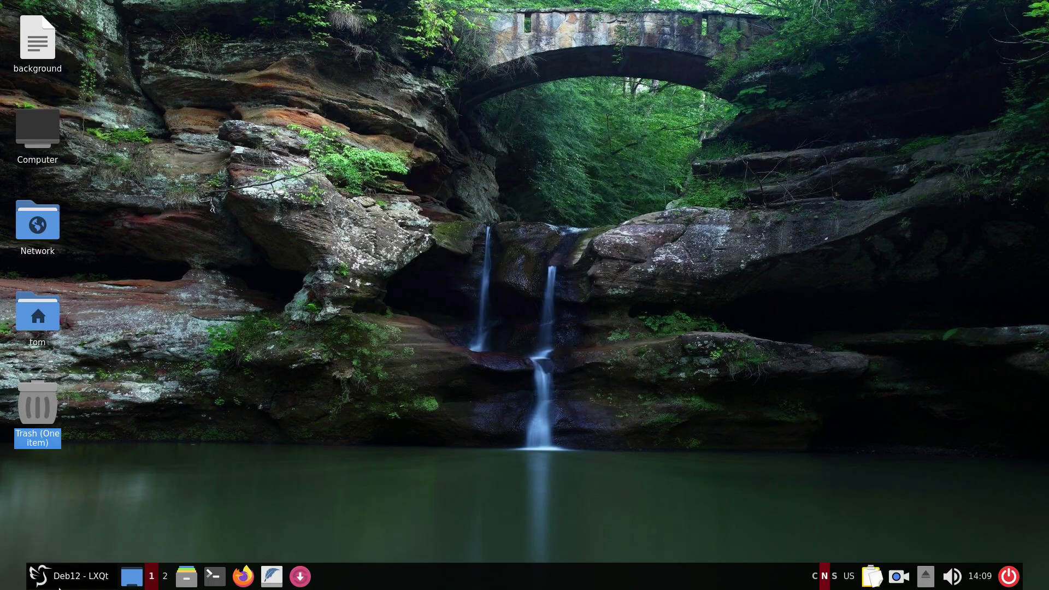
{"action": "left_click", "coordinate": [81, 580]}
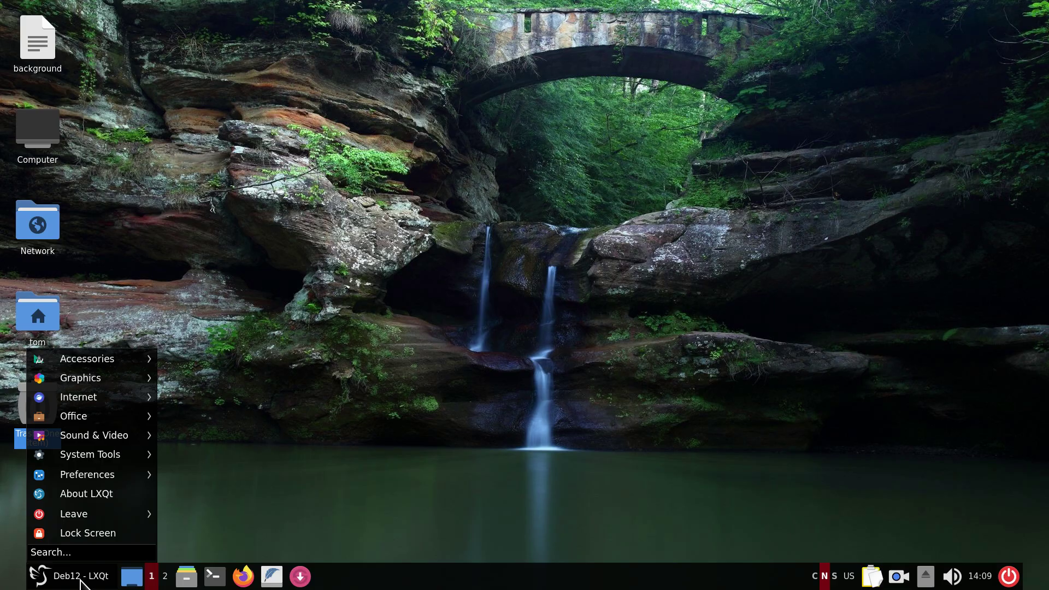
{"action": "mouse_move", "coordinate": [107, 374]}
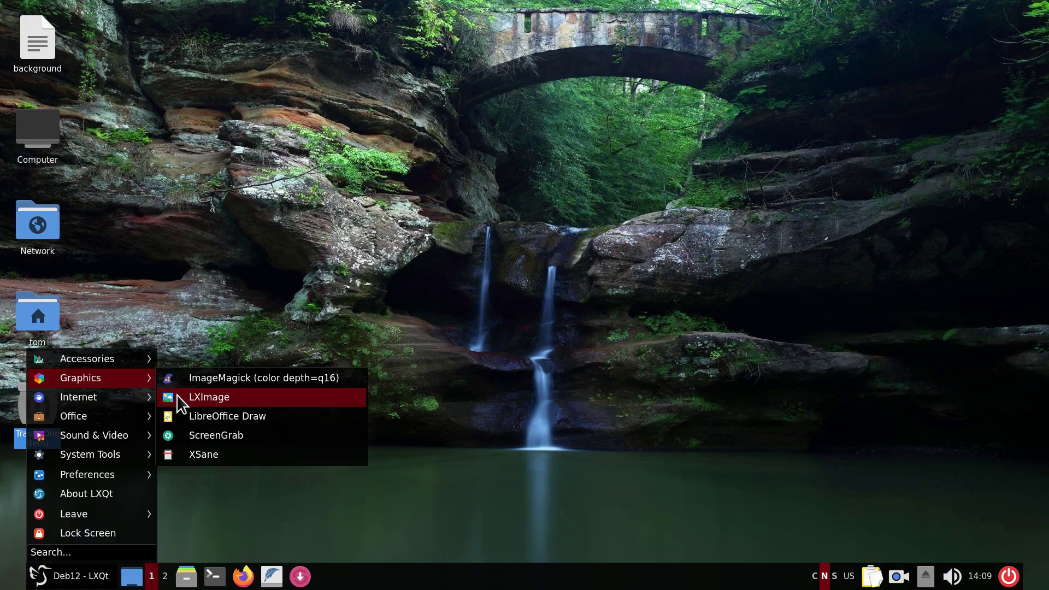
{"action": "left_click", "coordinate": [287, 516]}
{"action": "left_click", "coordinate": [55, 580]}
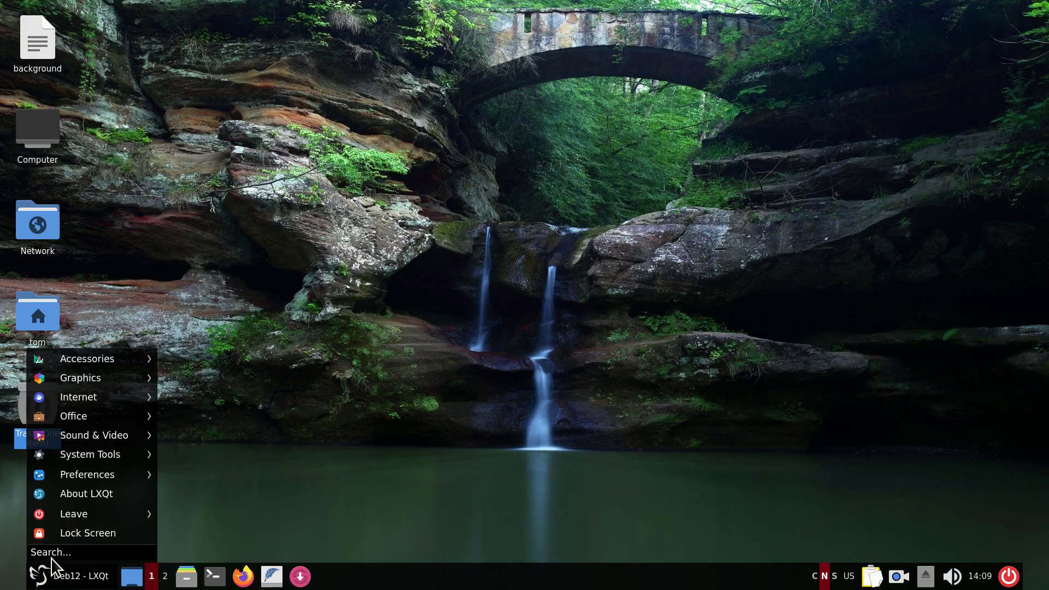
{"action": "type", "text": "l"}
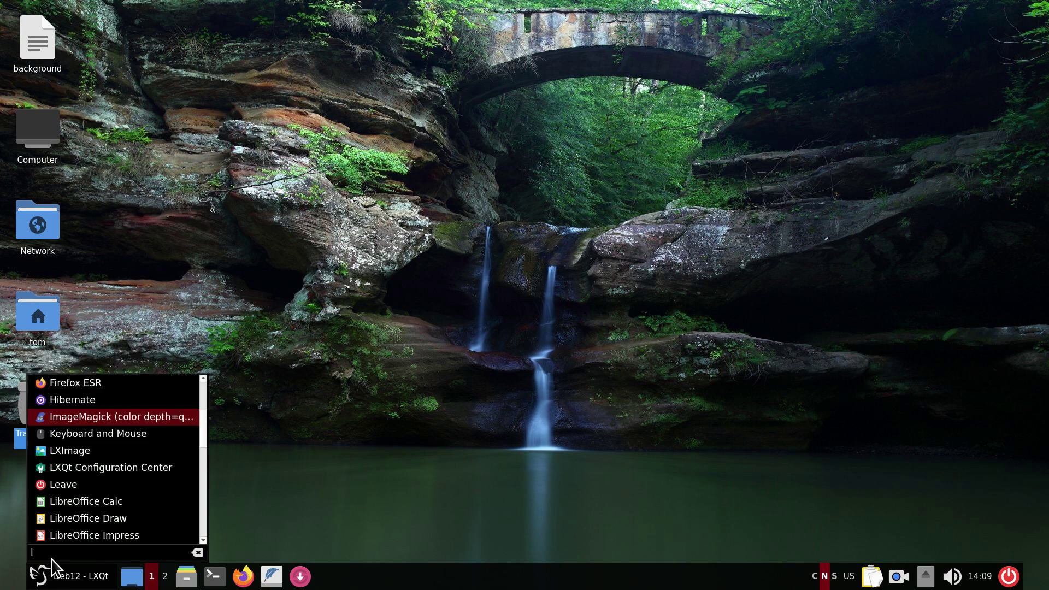
{"action": "type", "text": "x"}
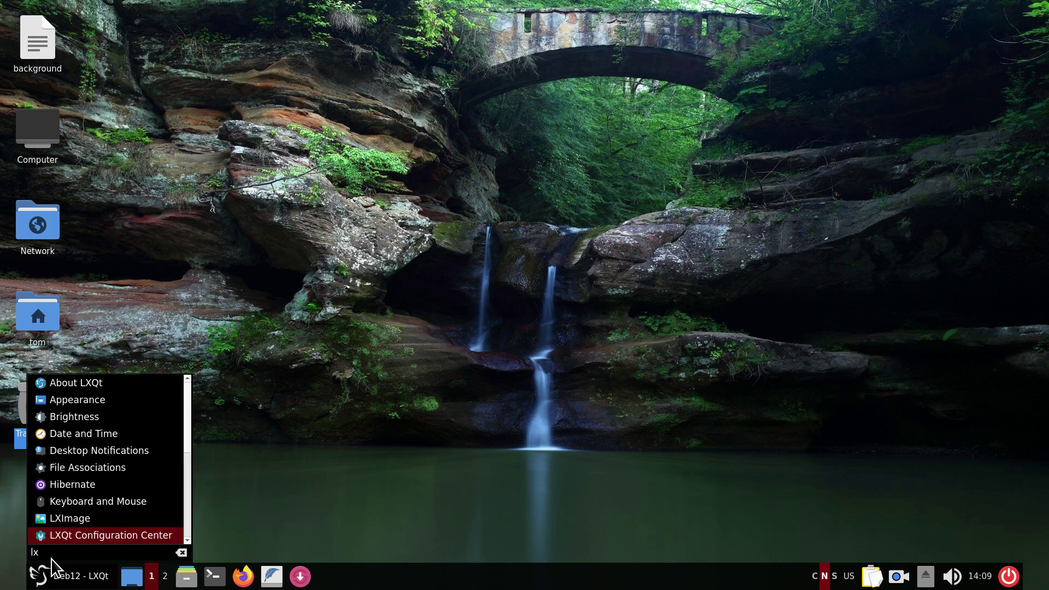
{"action": "type", "text": "i"}
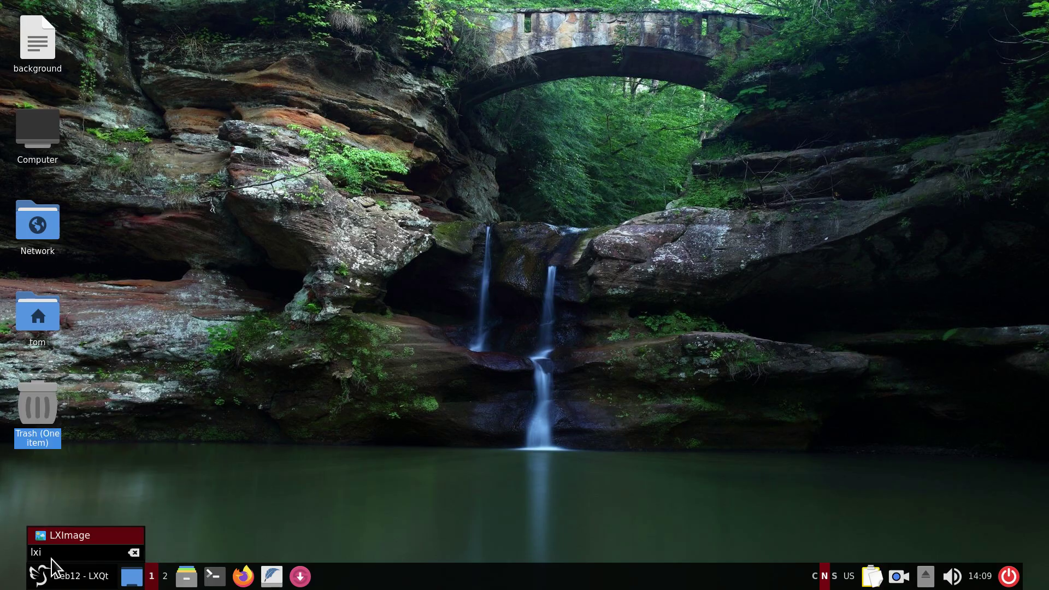
{"action": "key", "text": "Return"}
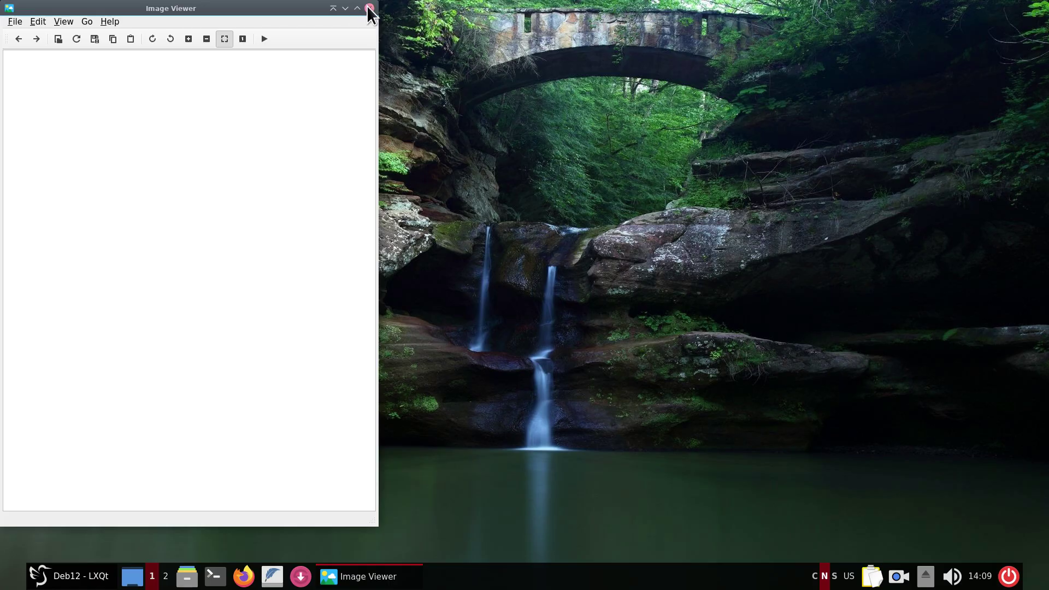
{"action": "left_click_drag", "start_coordinate": [150, 9], "coordinate": [263, 45]}
{"action": "left_click", "coordinate": [230, 58]}
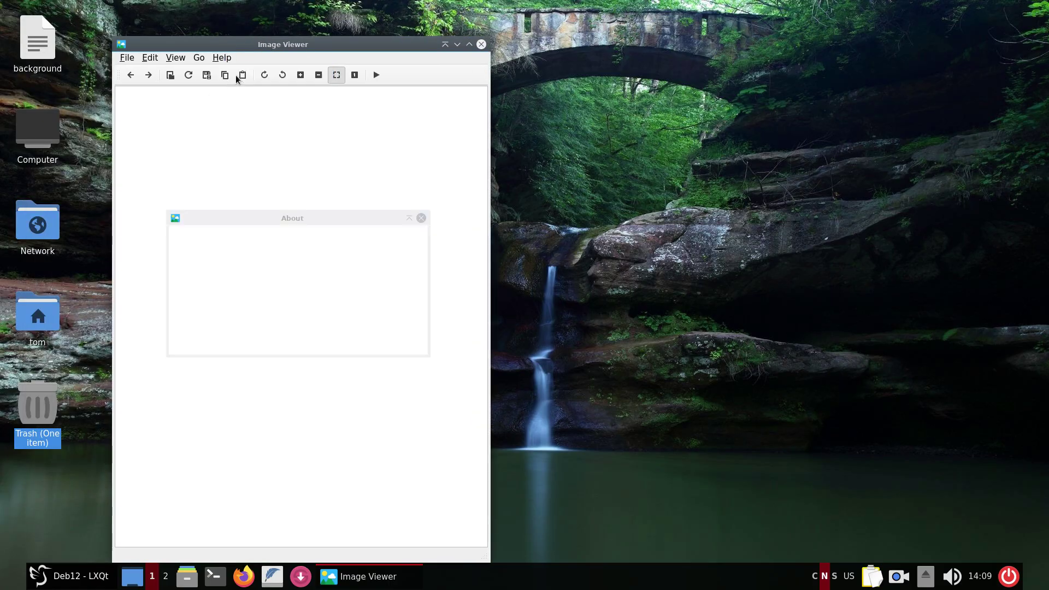
{"action": "left_click", "coordinate": [235, 74]}
{"action": "left_click", "coordinate": [421, 218]}
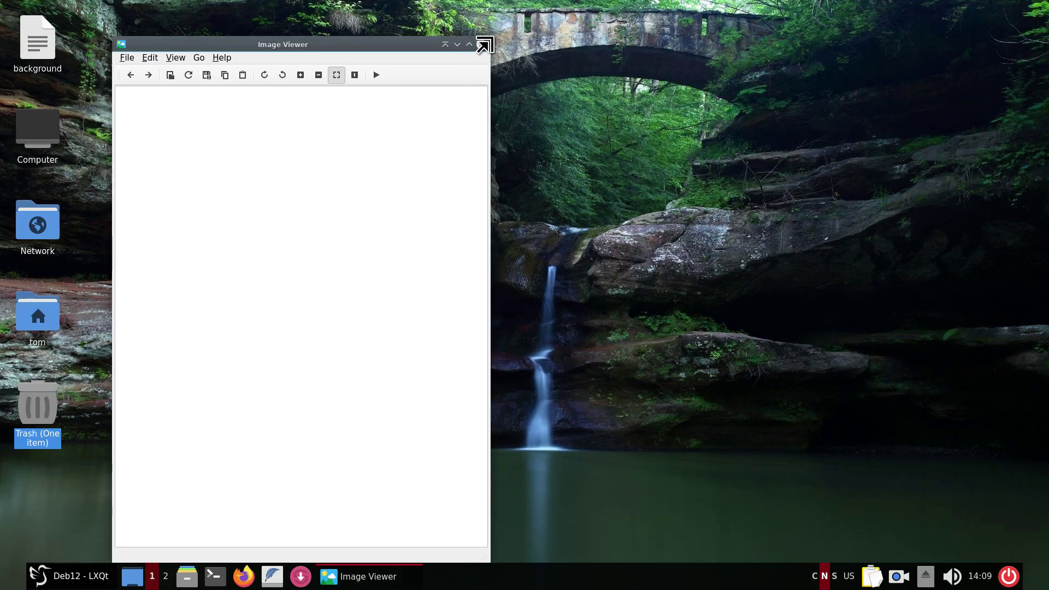
{"action": "left_click", "coordinate": [480, 46]}
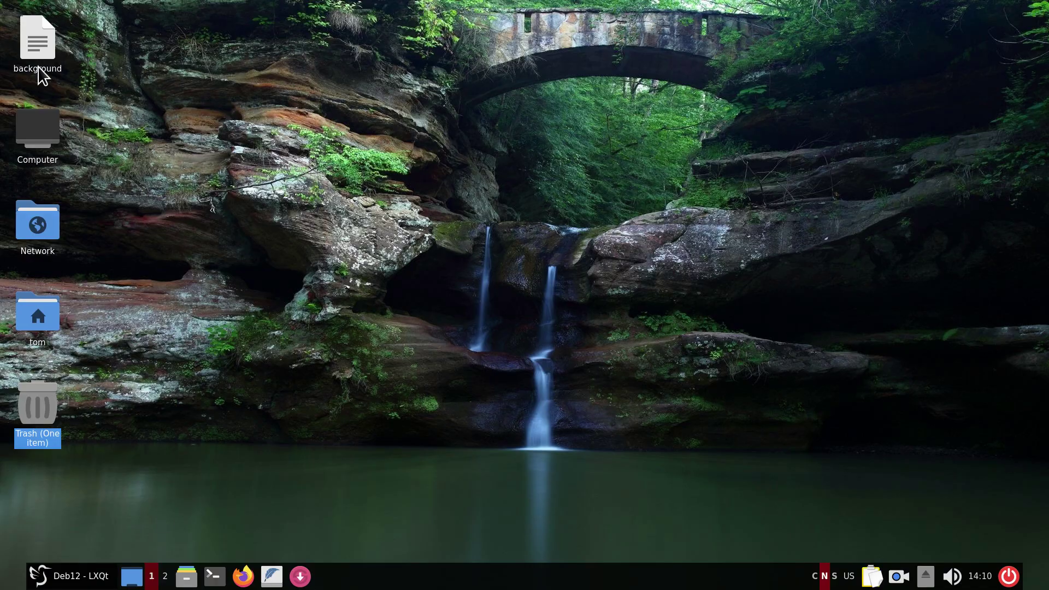
{"action": "double_click", "coordinate": [37, 43]}
{"action": "left_click_drag", "start_coordinate": [316, 11], "coordinate": [562, 87]}
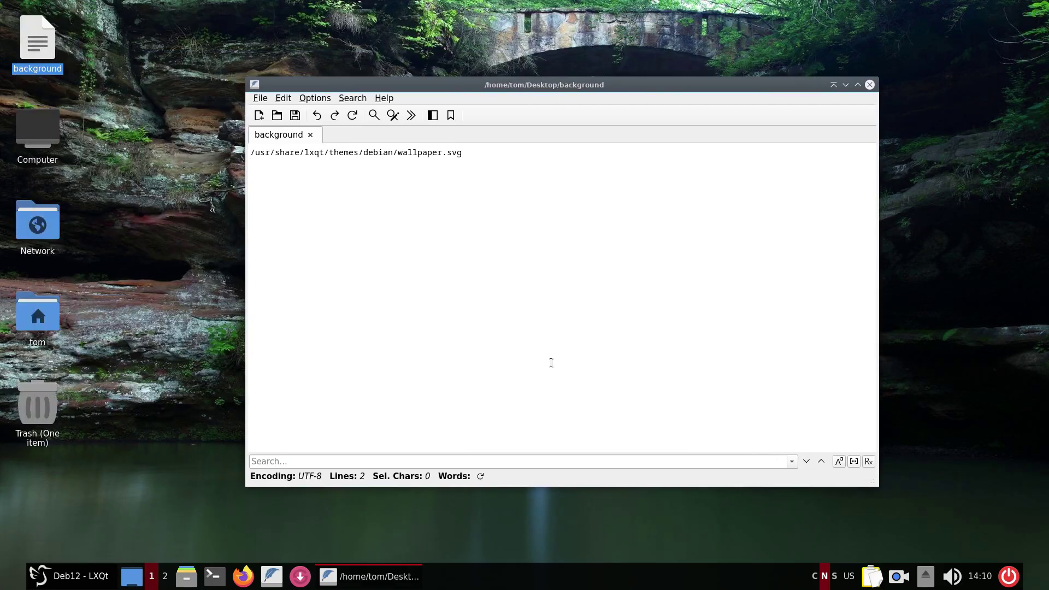
{"action": "scroll", "coordinate": [552, 363], "scroll_direction": "up", "scroll_amount": 5}
{"action": "left_click", "coordinate": [383, 98]}
{"action": "left_click", "coordinate": [402, 126]}
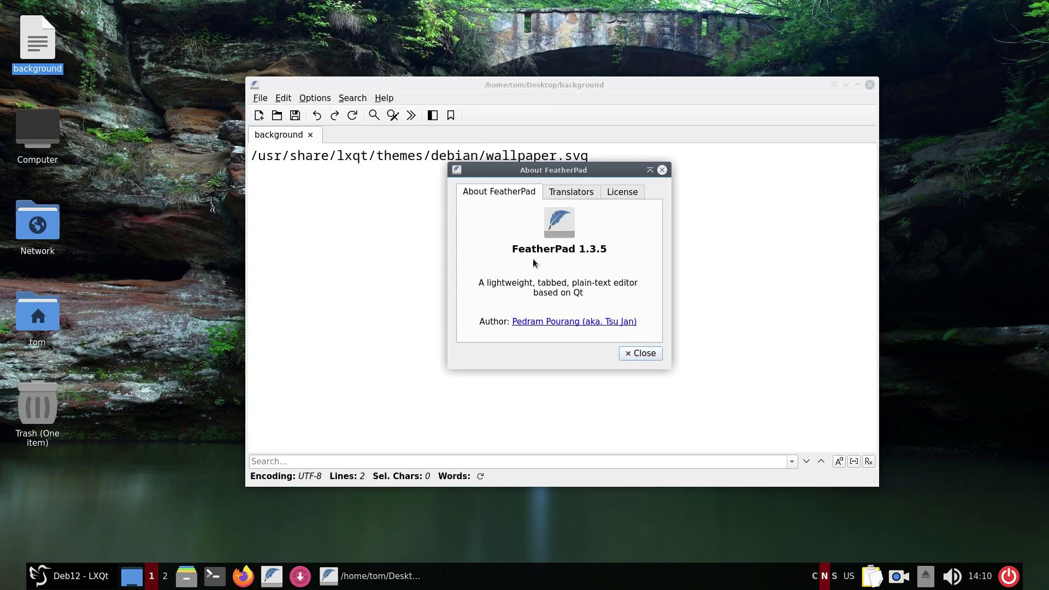
{"action": "left_click", "coordinate": [628, 355]}
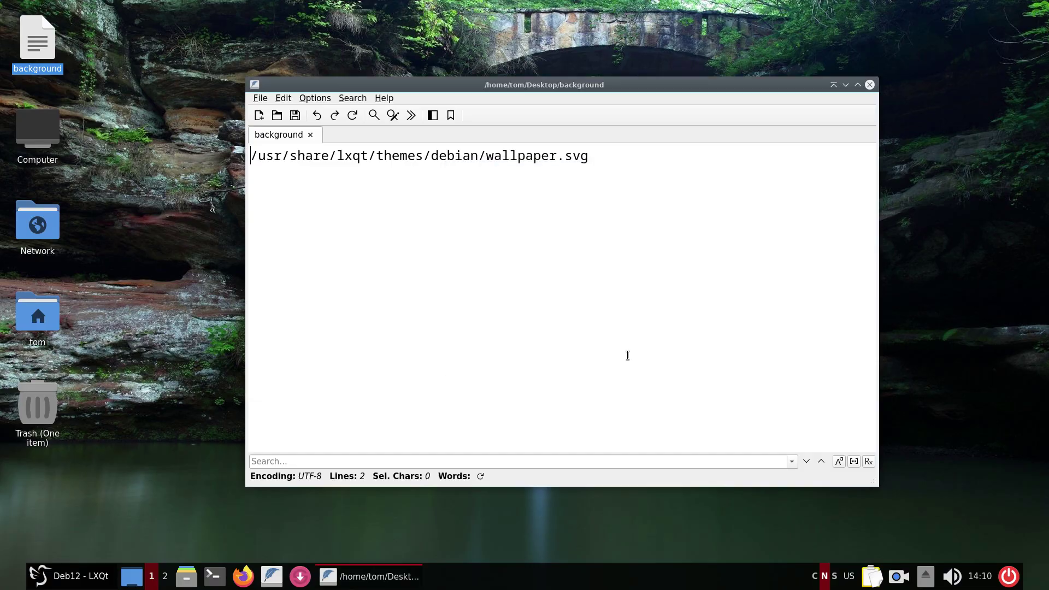
{"action": "scroll", "coordinate": [616, 371], "scroll_direction": "up", "scroll_amount": 1}
{"action": "scroll", "coordinate": [616, 368], "scroll_direction": "up", "scroll_amount": 1}
{"action": "scroll", "coordinate": [616, 368], "scroll_direction": "down", "scroll_amount": 1}
{"action": "scroll", "coordinate": [605, 416], "scroll_direction": "up", "scroll_amount": 2}
{"action": "scroll", "coordinate": [605, 417], "scroll_direction": "up", "scroll_amount": 1}
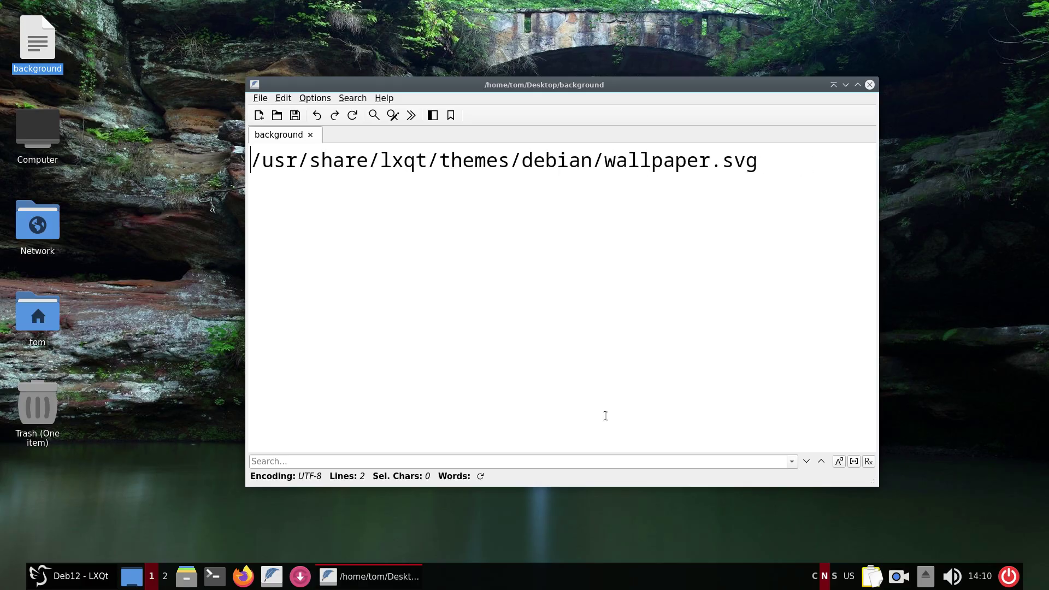
{"action": "scroll", "coordinate": [605, 416], "scroll_direction": "up", "scroll_amount": 4}
{"action": "scroll", "coordinate": [605, 417], "scroll_direction": "down", "scroll_amount": 1}
{"action": "scroll", "coordinate": [606, 416], "scroll_direction": "up", "scroll_amount": 1}
{"action": "scroll", "coordinate": [606, 417], "scroll_direction": "down", "scroll_amount": 1}
{"action": "scroll", "coordinate": [608, 417], "scroll_direction": "down", "scroll_amount": 1}
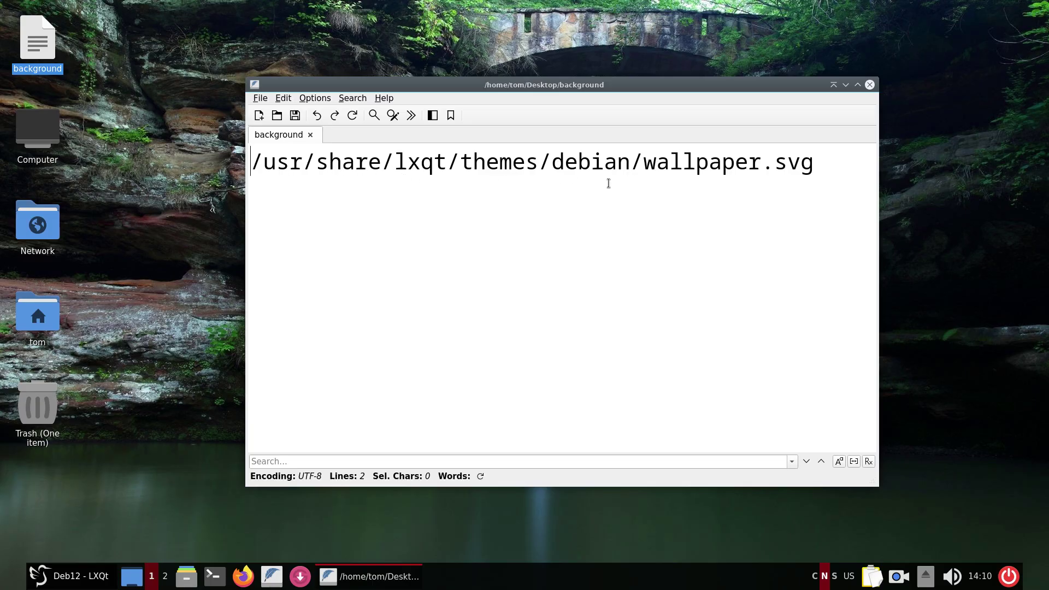
{"action": "left_click", "coordinate": [871, 84]}
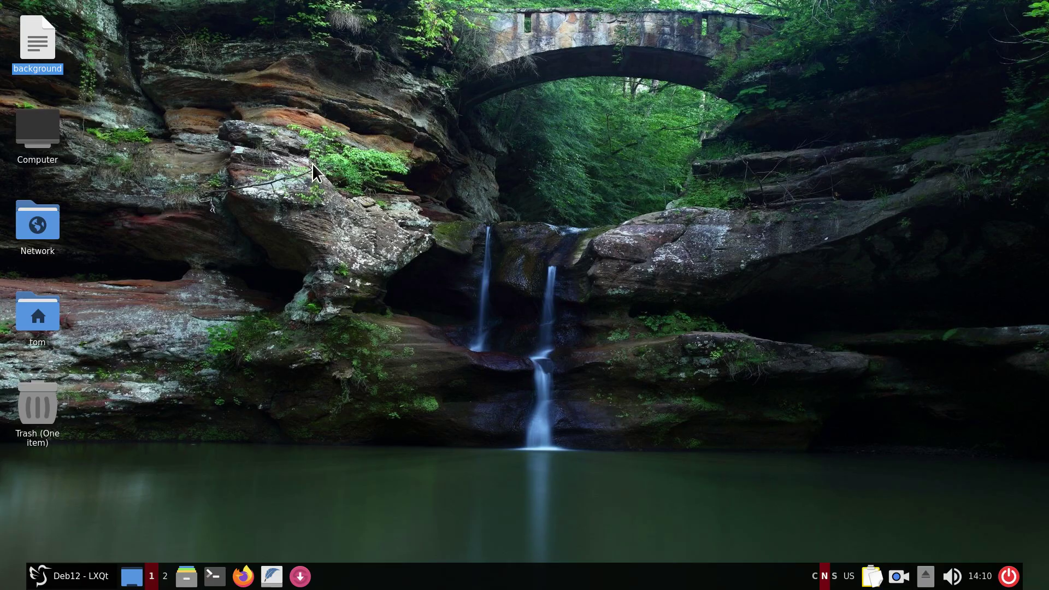
In Desktop Preferences' Background tab, choose 31.jpg as wallpaper and apply it.
{"action": "right_click", "coordinate": [317, 125]}
{"action": "left_click", "coordinate": [386, 266]}
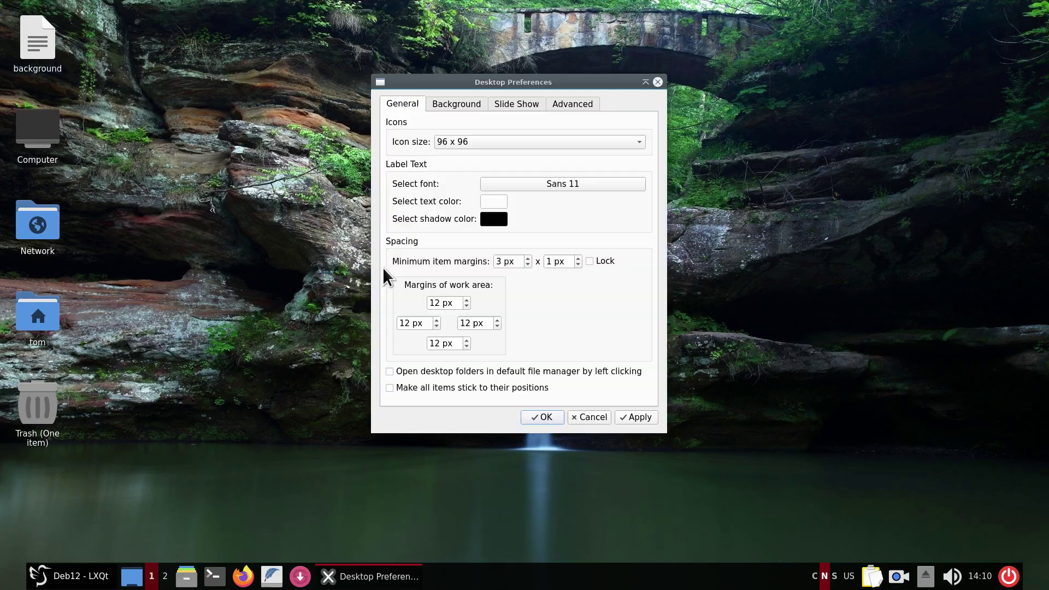
{"action": "left_click", "coordinate": [454, 101]}
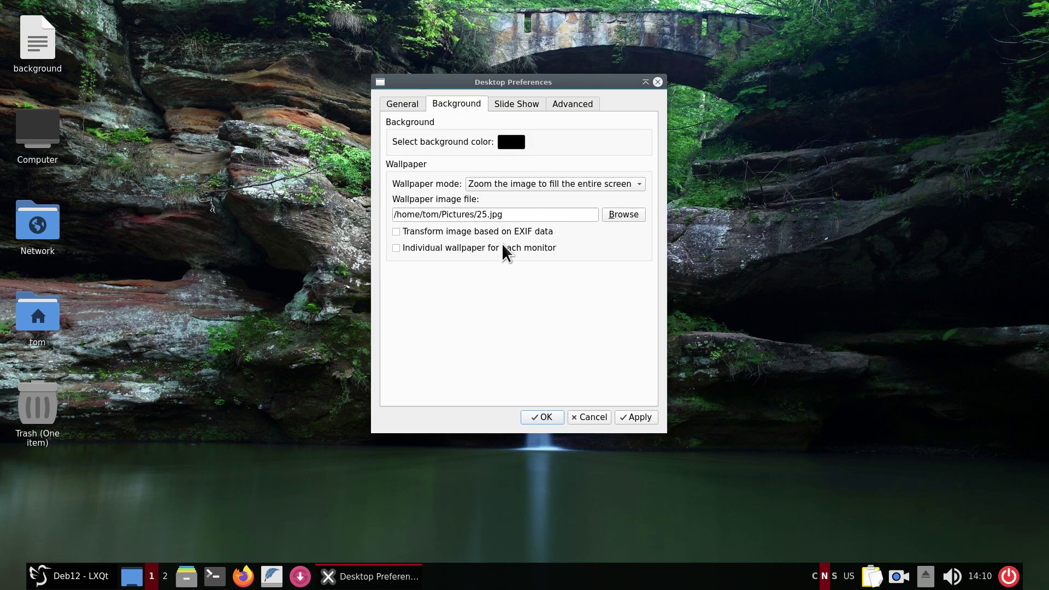
{"action": "left_click", "coordinate": [624, 212]}
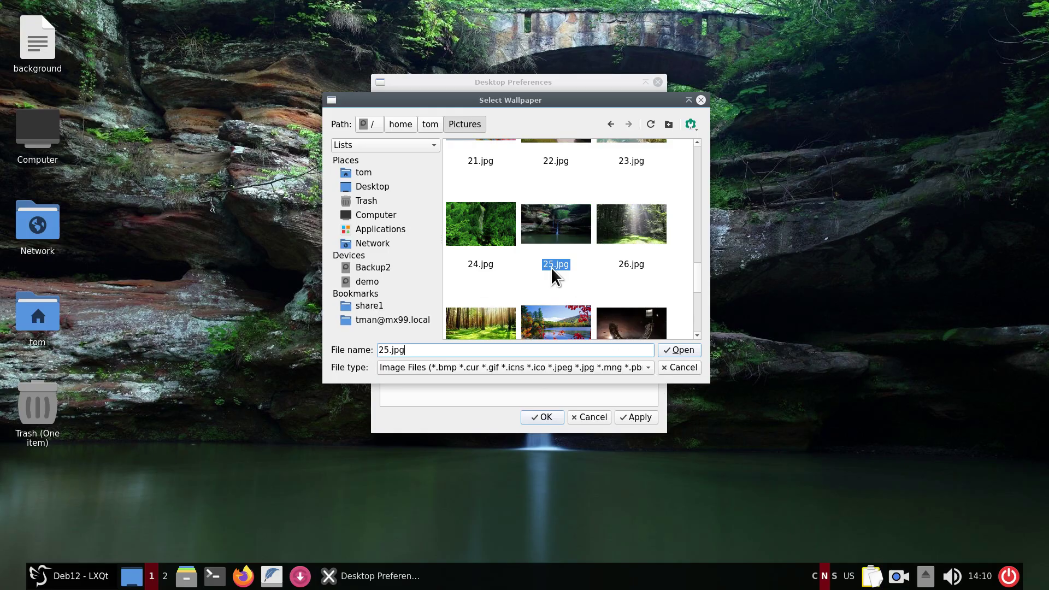
{"action": "scroll", "coordinate": [582, 260], "scroll_direction": "down", "scroll_amount": 2}
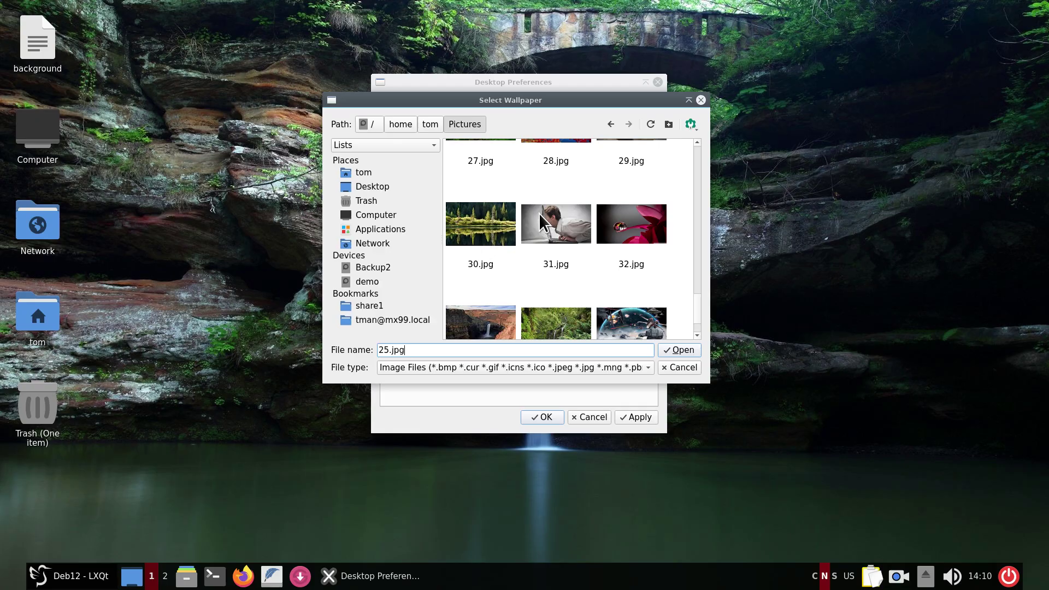
{"action": "left_click", "coordinate": [539, 215]}
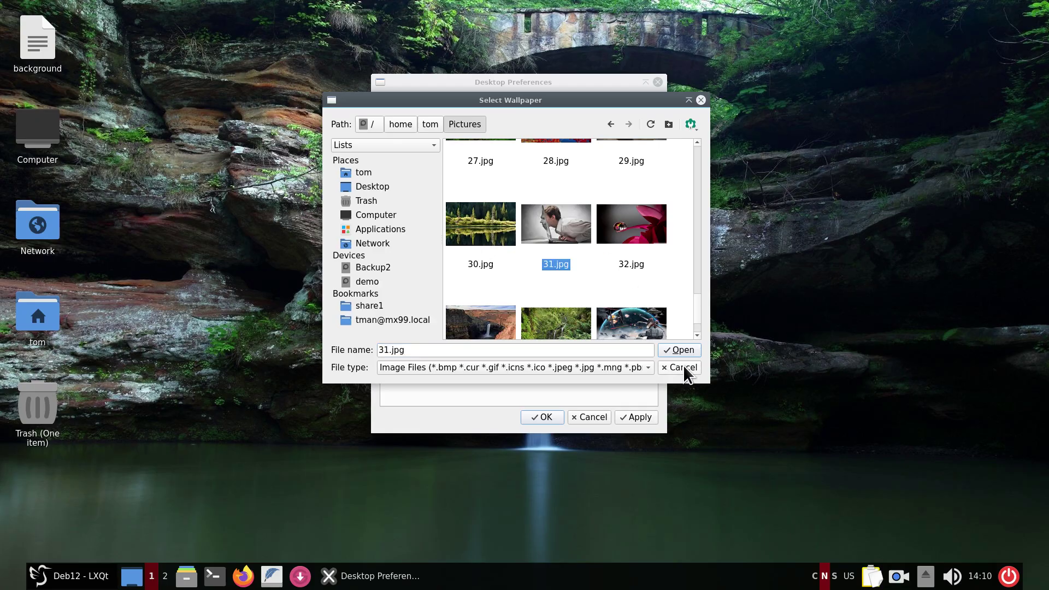
{"action": "left_click", "coordinate": [687, 347]}
{"action": "left_click", "coordinate": [633, 417]}
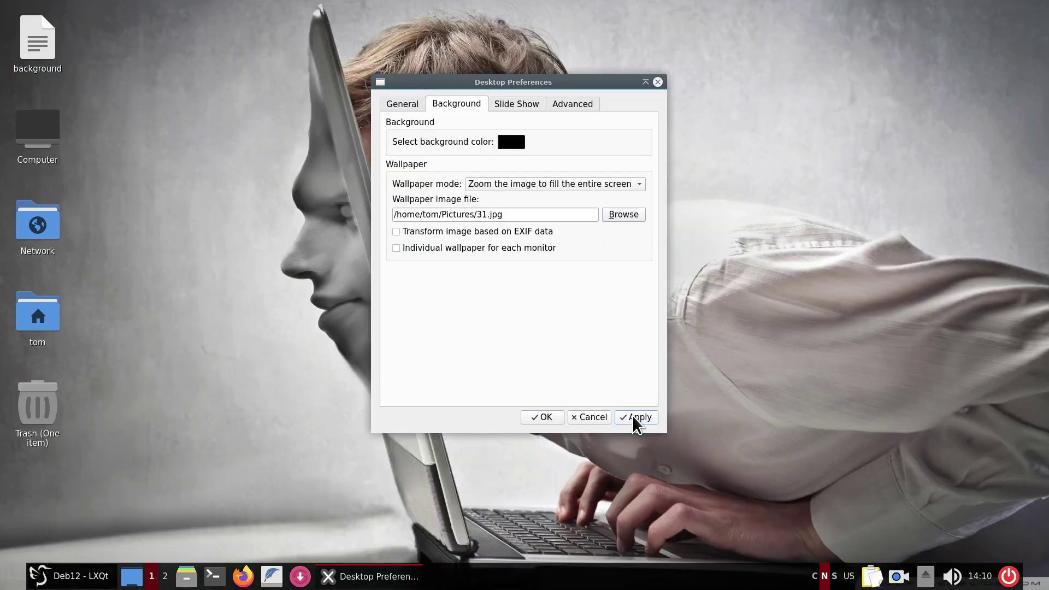
Browse again and select 25.jpg as the wallpaper file.
{"action": "left_click", "coordinate": [625, 214]}
{"action": "scroll", "coordinate": [609, 231], "scroll_direction": "down", "scroll_amount": 1}
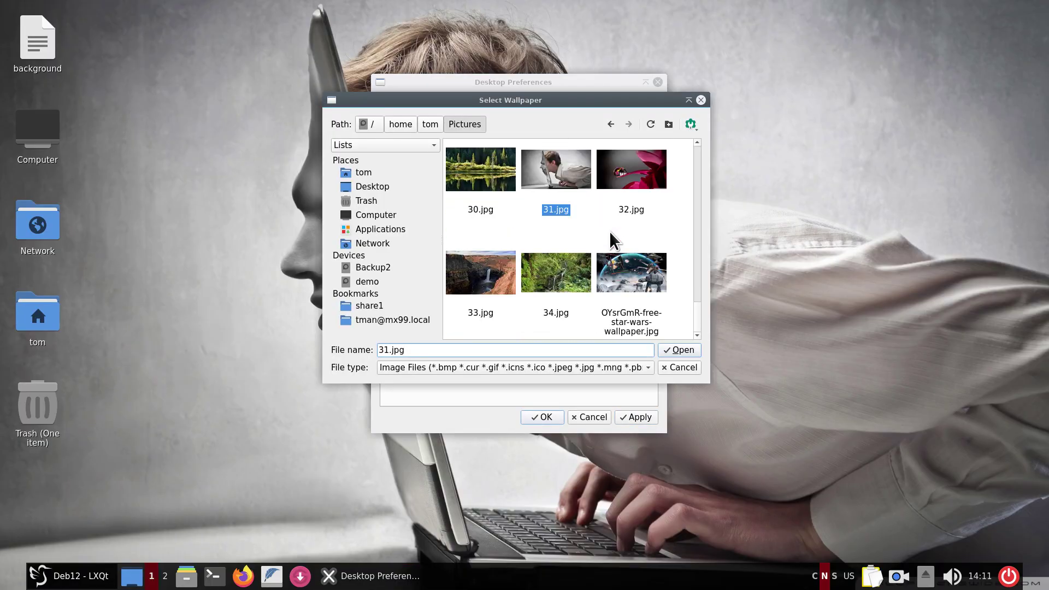
{"action": "scroll", "coordinate": [608, 231], "scroll_direction": "up", "scroll_amount": 6}
{"action": "scroll", "coordinate": [608, 231], "scroll_direction": "up", "scroll_amount": 2}
{"action": "scroll", "coordinate": [608, 231], "scroll_direction": "down", "scroll_amount": 2}
{"action": "left_click", "coordinate": [553, 279]}
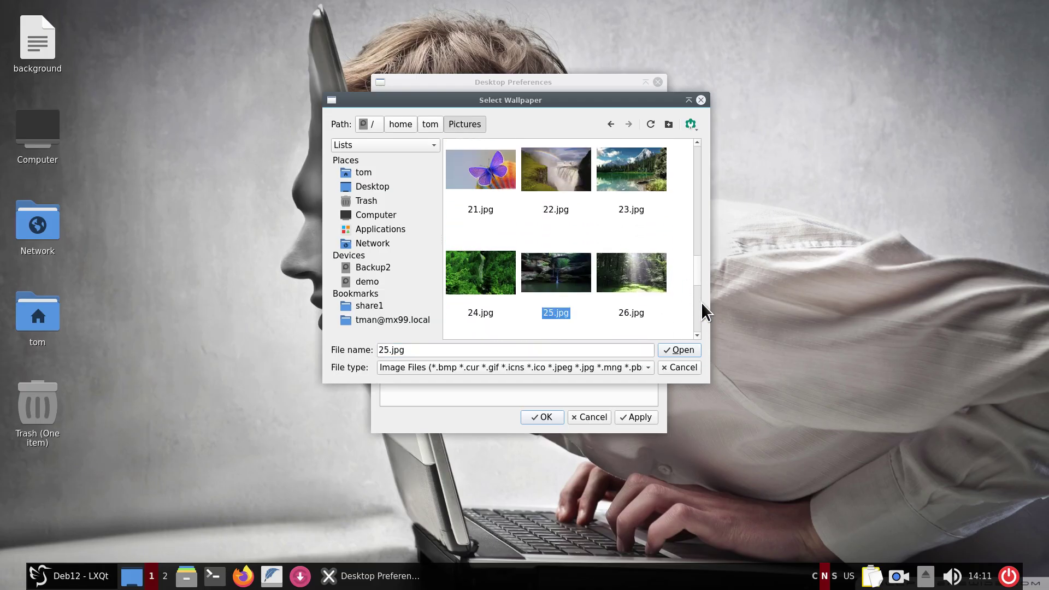
{"action": "left_click", "coordinate": [675, 350]}
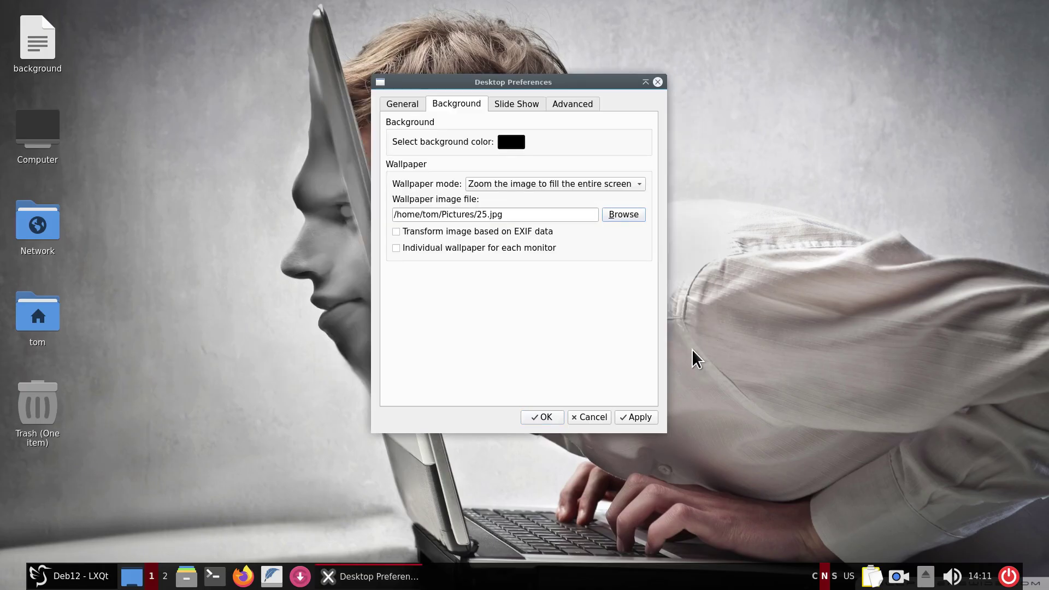
Apply 25.jpg as wallpaper, then try a 20 x 20 desktop icon size.
{"action": "left_click", "coordinate": [640, 418]}
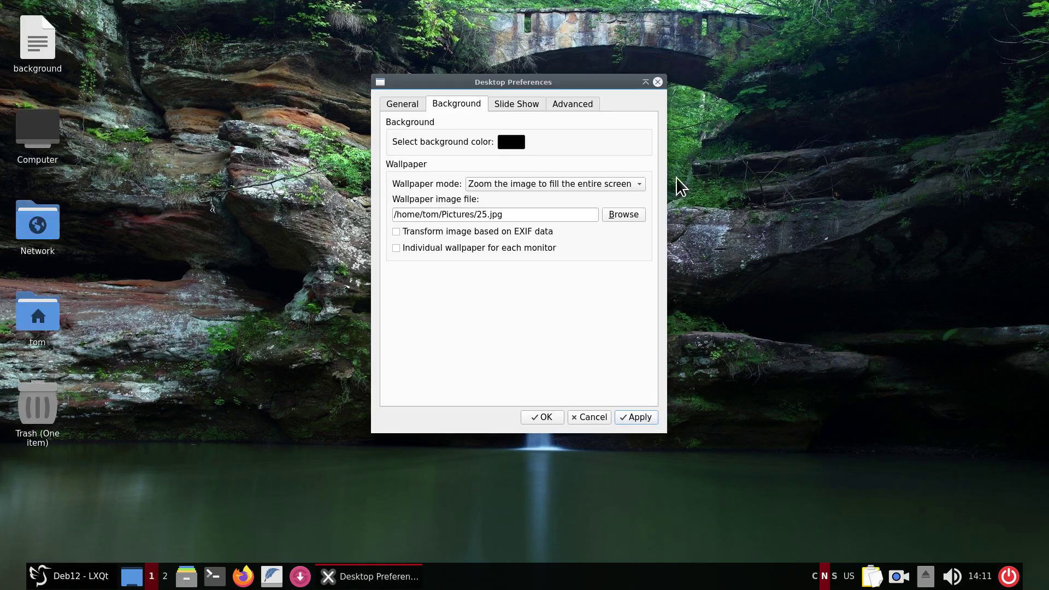
{"action": "left_click", "coordinate": [398, 104]}
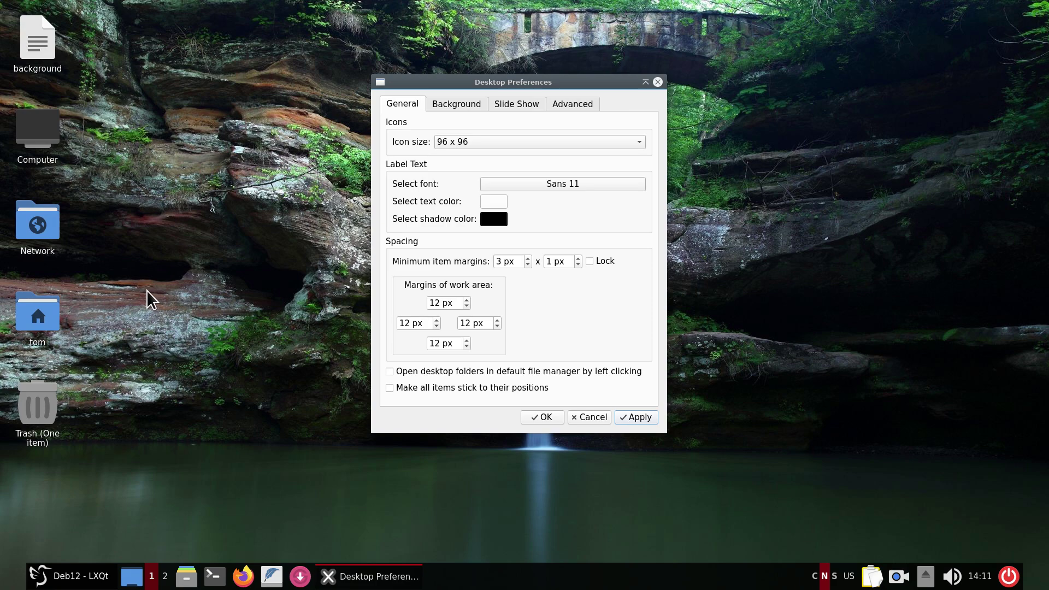
{"action": "left_click", "coordinate": [473, 140]}
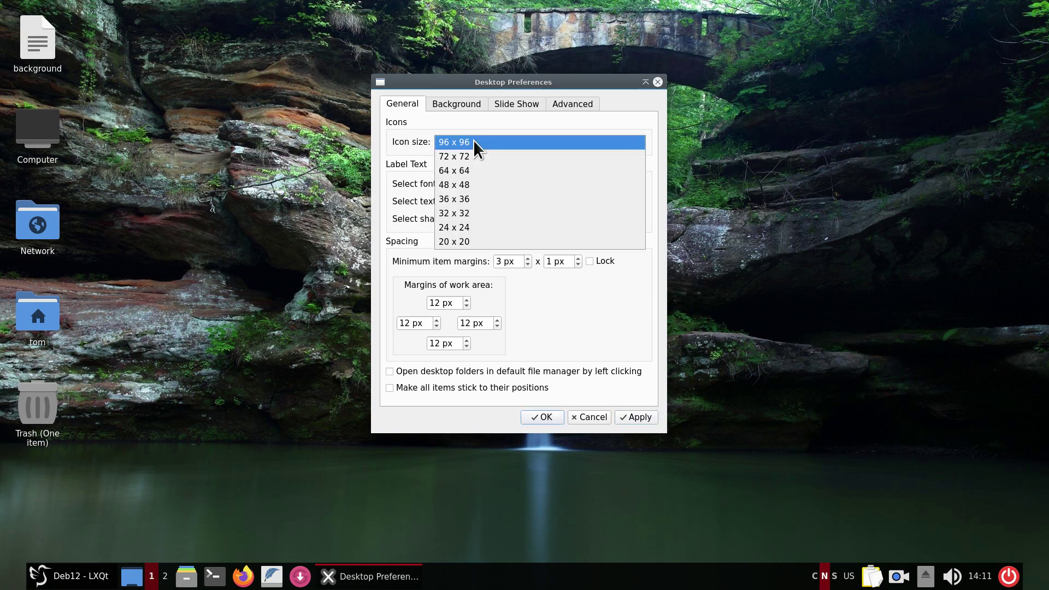
{"action": "left_click", "coordinate": [466, 243]}
{"action": "left_click", "coordinate": [638, 418]}
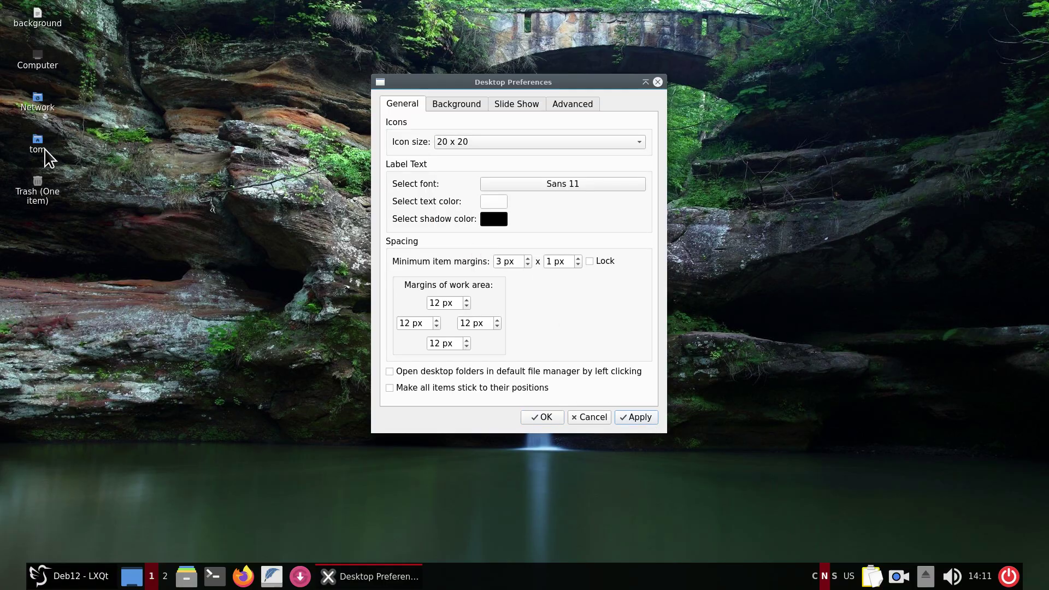
Leave the label font unchanged, set icons to 96 x 96, apply, and return to Background.
{"action": "left_click", "coordinate": [555, 184]}
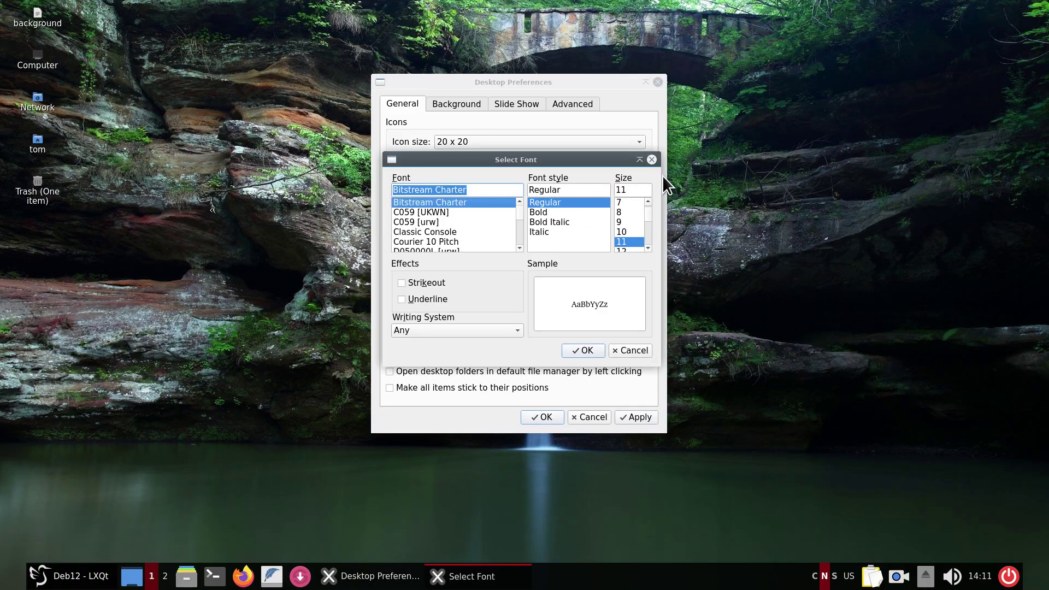
{"action": "left_click", "coordinate": [652, 160]}
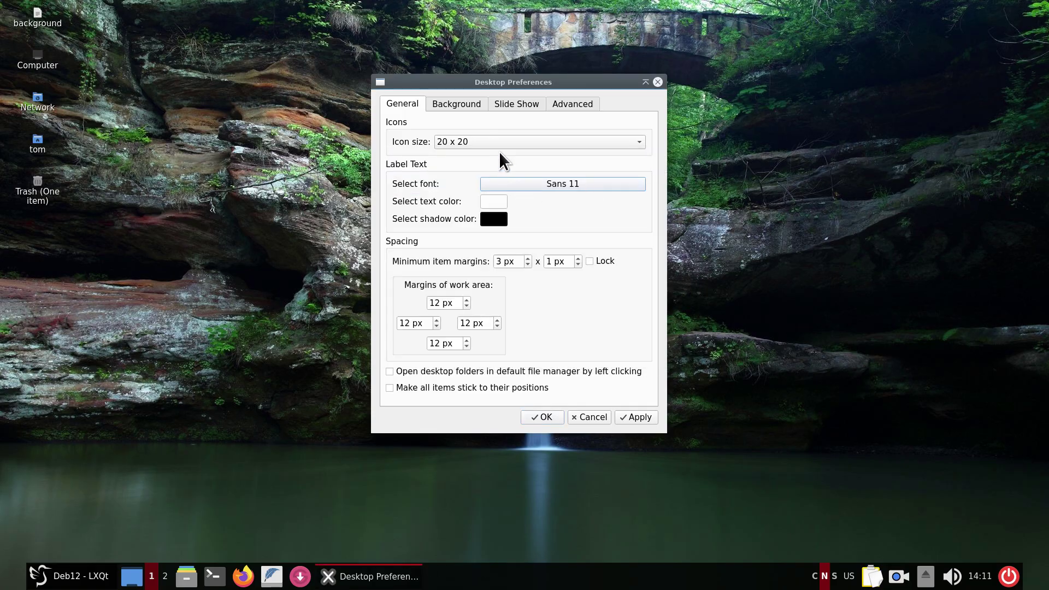
{"action": "left_click", "coordinate": [486, 142]}
{"action": "left_click", "coordinate": [480, 42]}
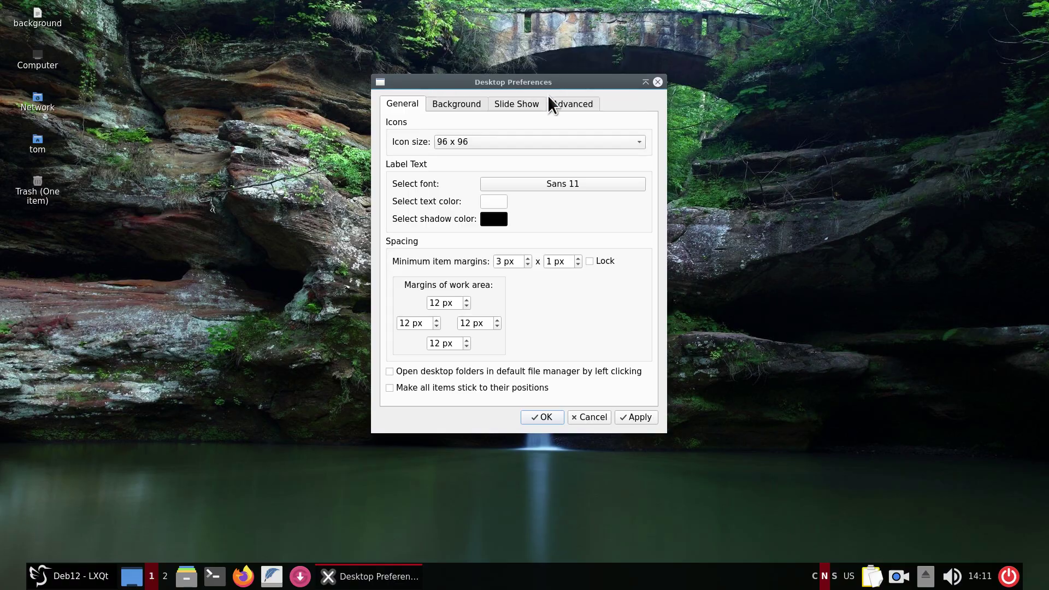
{"action": "left_click", "coordinate": [638, 417]}
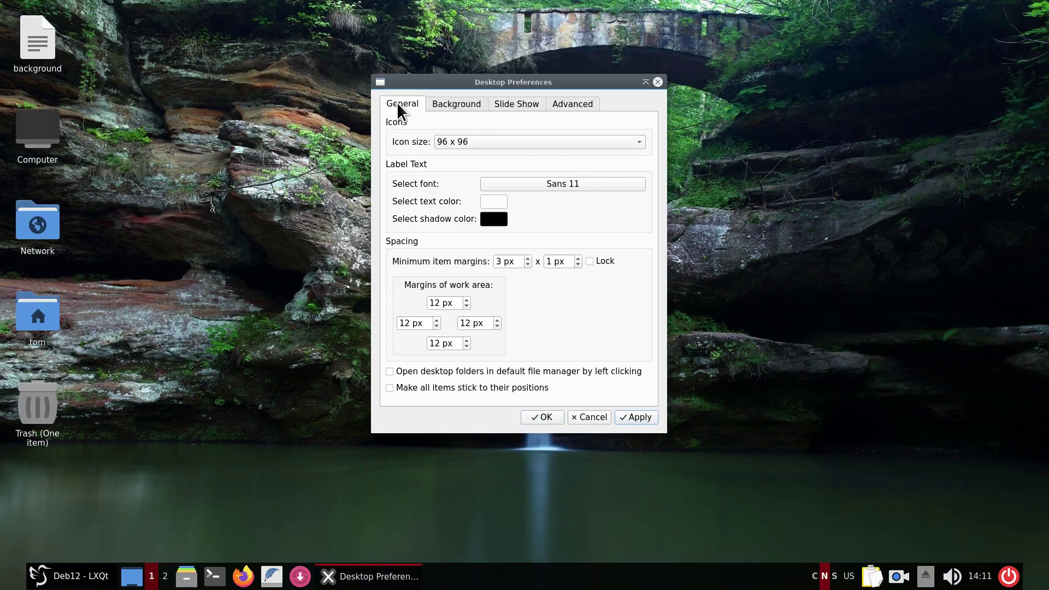
{"action": "left_click", "coordinate": [447, 105]}
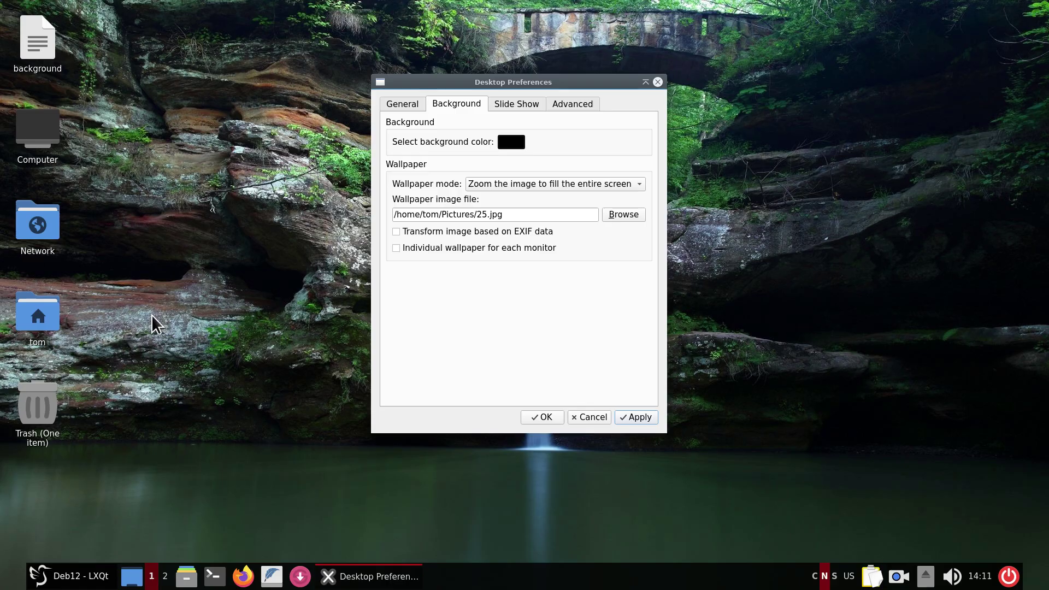
Enable slide show, cancel the folder picker, set the interval to 5 minutes, then disable slide show.
{"action": "left_click", "coordinate": [516, 105]}
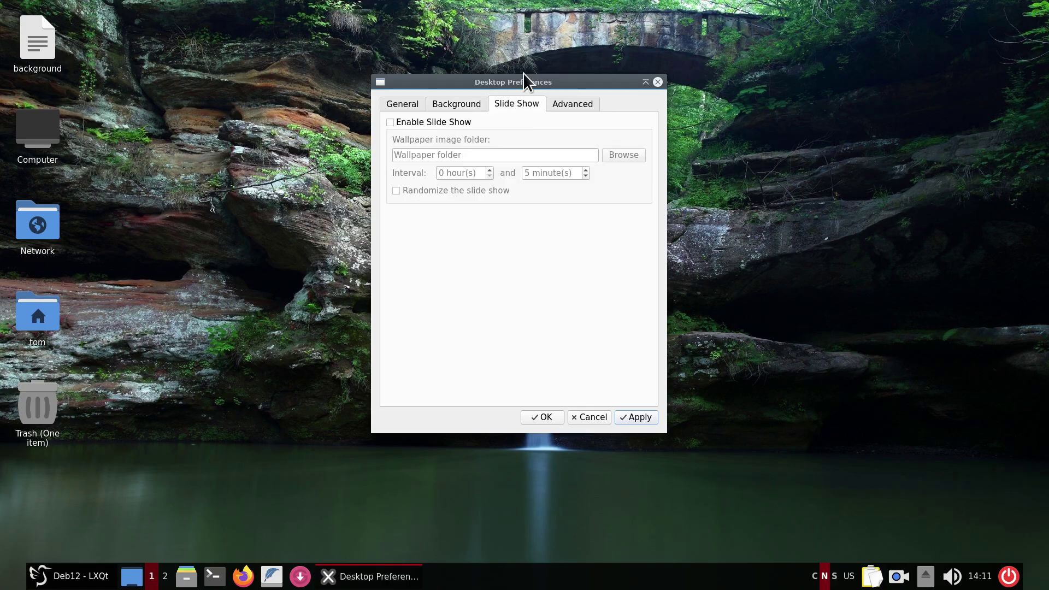
{"action": "left_click_drag", "start_coordinate": [524, 79], "coordinate": [564, 112]}
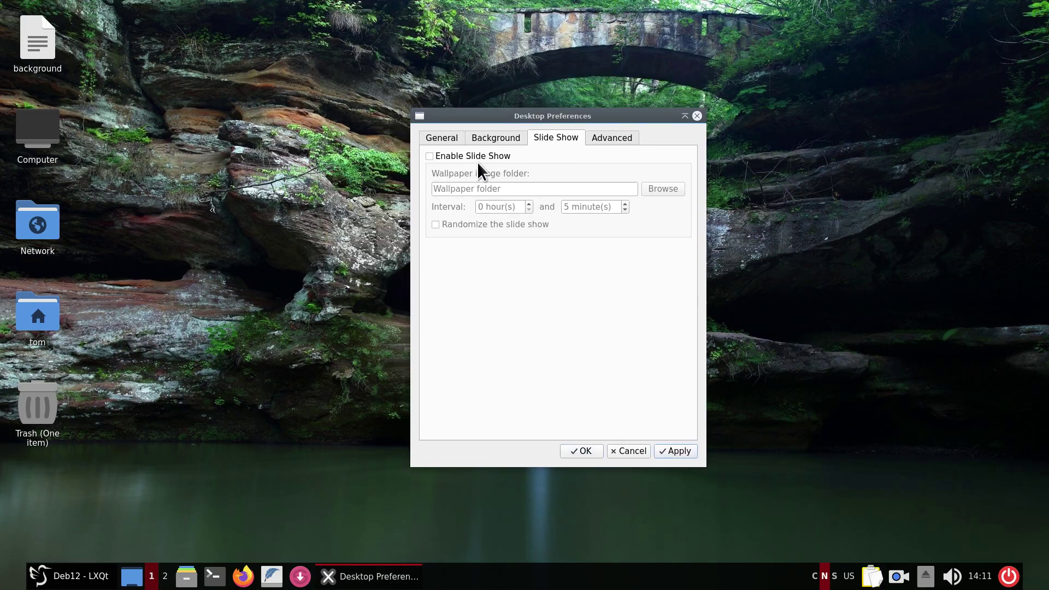
{"action": "left_click", "coordinate": [432, 156]}
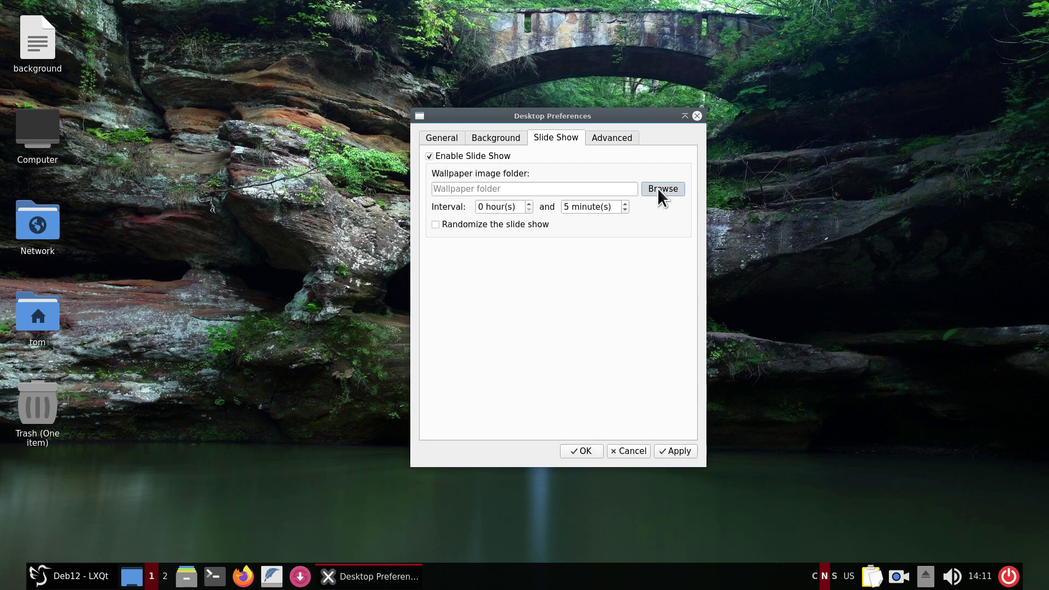
{"action": "left_click", "coordinate": [658, 188]}
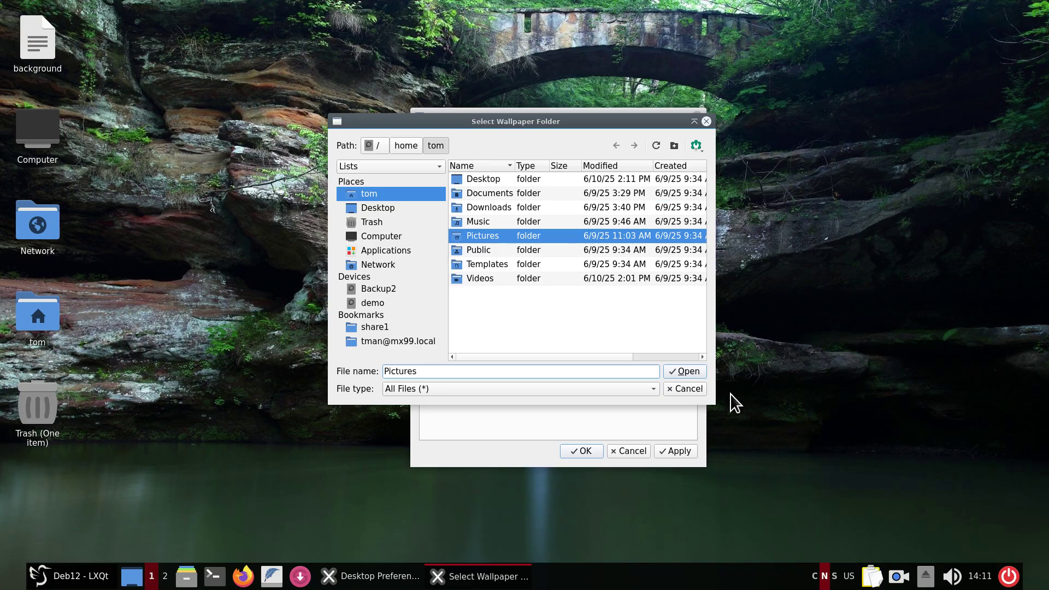
{"action": "left_click", "coordinate": [684, 390]}
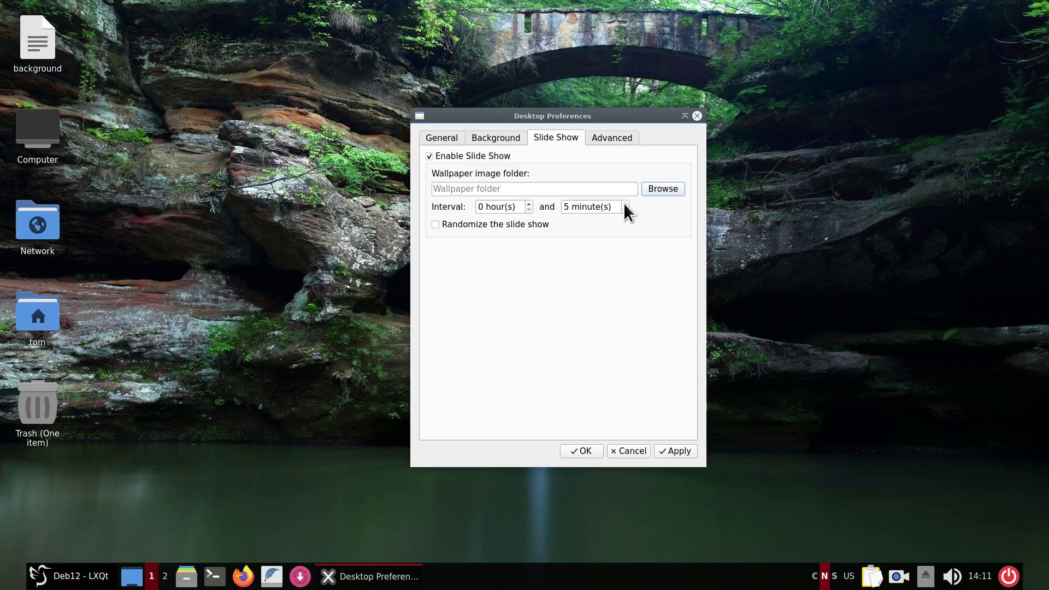
{"action": "left_click", "coordinate": [625, 203]}
{"action": "double_click", "coordinate": [624, 210]}
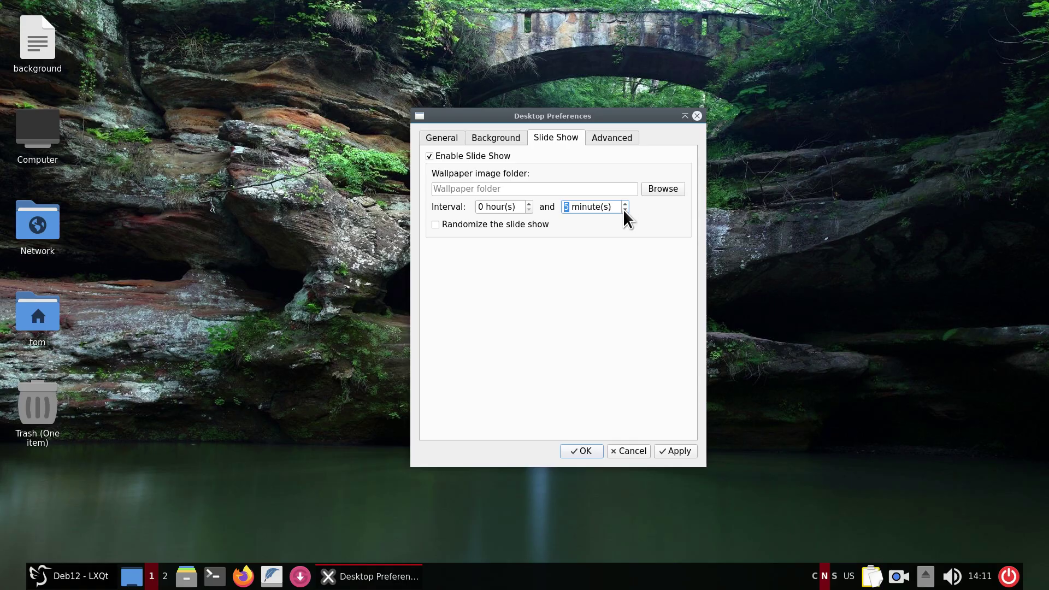
{"action": "left_click", "coordinate": [529, 204]}
{"action": "left_click", "coordinate": [430, 155]}
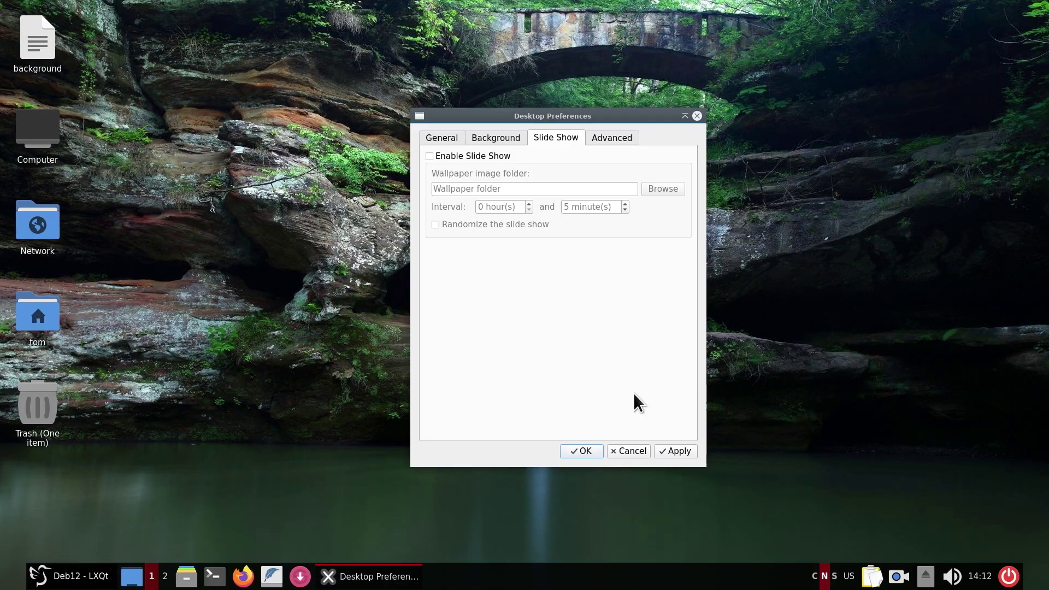
View the Advanced tab's shortcuts, then browse Computer and the root file system in the file manager.
{"action": "left_click", "coordinate": [621, 137]}
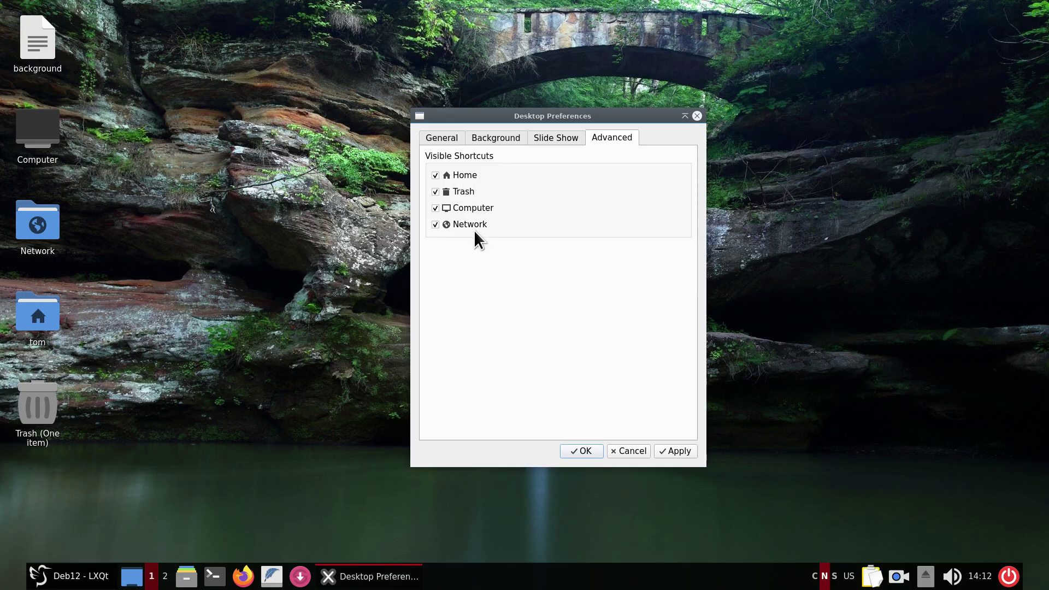
{"action": "left_click", "coordinate": [186, 576]}
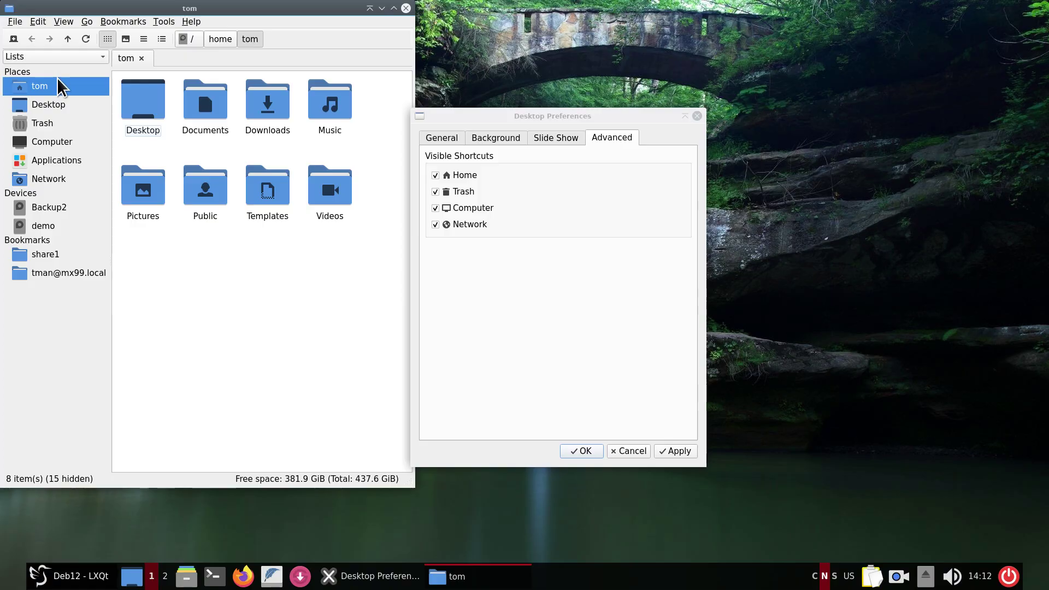
{"action": "left_click", "coordinate": [47, 137]}
{"action": "double_click", "coordinate": [141, 94]}
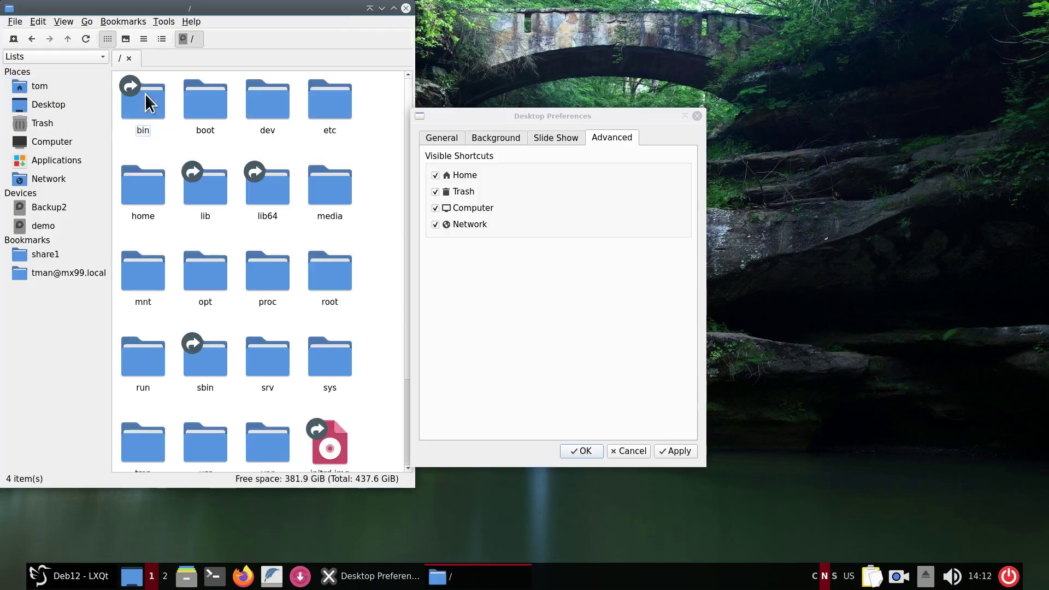
{"action": "left_click", "coordinate": [406, 9]}
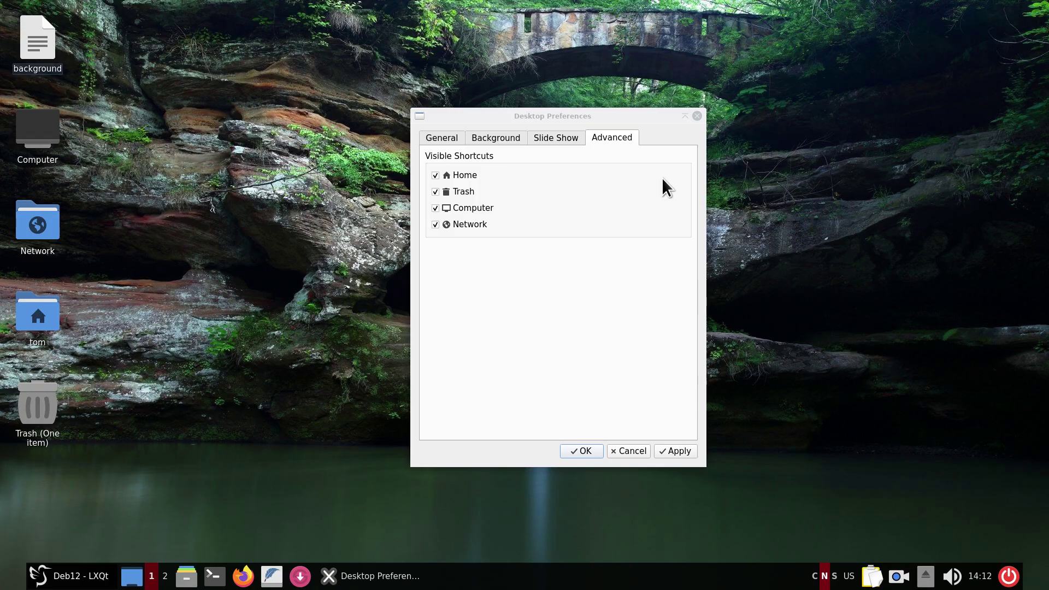
Untick the Network shortcut, keep Trash ticked, and apply so only Trash remains.
{"action": "left_click", "coordinate": [433, 223]}
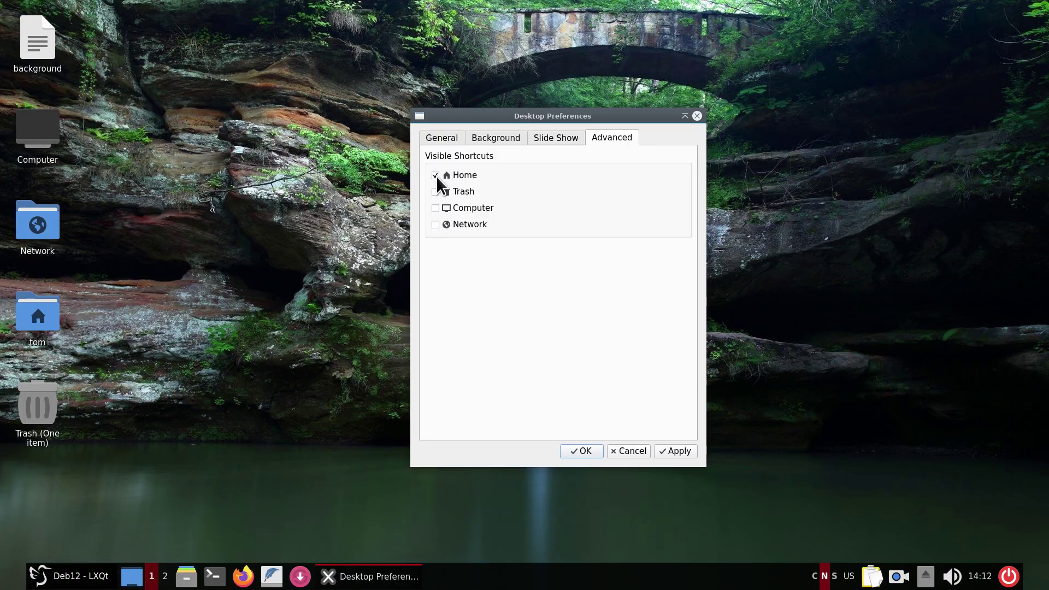
{"action": "left_click", "coordinate": [687, 449]}
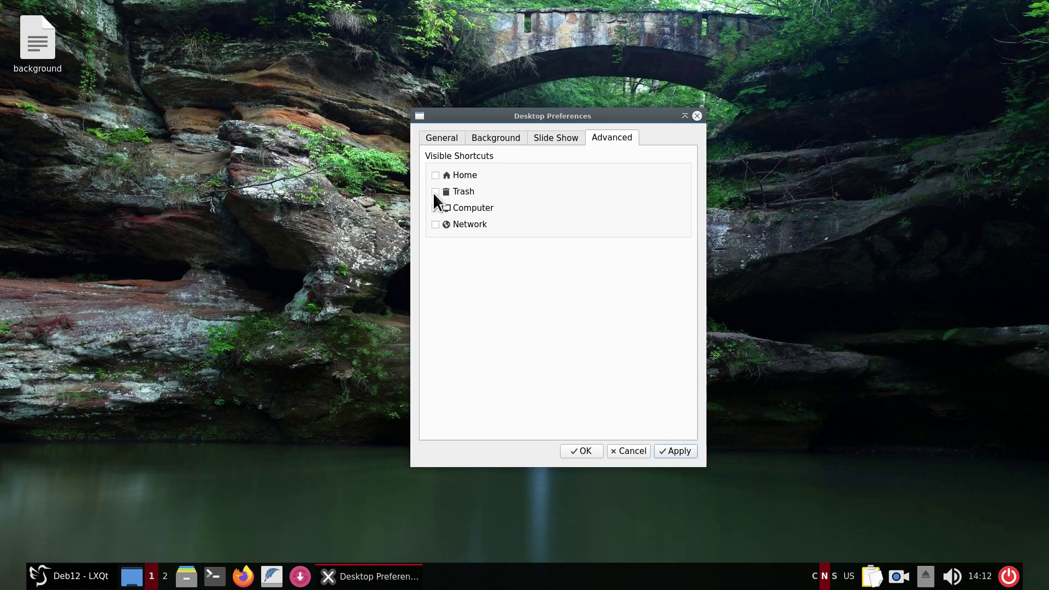
{"action": "left_click", "coordinate": [435, 191]}
{"action": "left_click", "coordinate": [668, 453]}
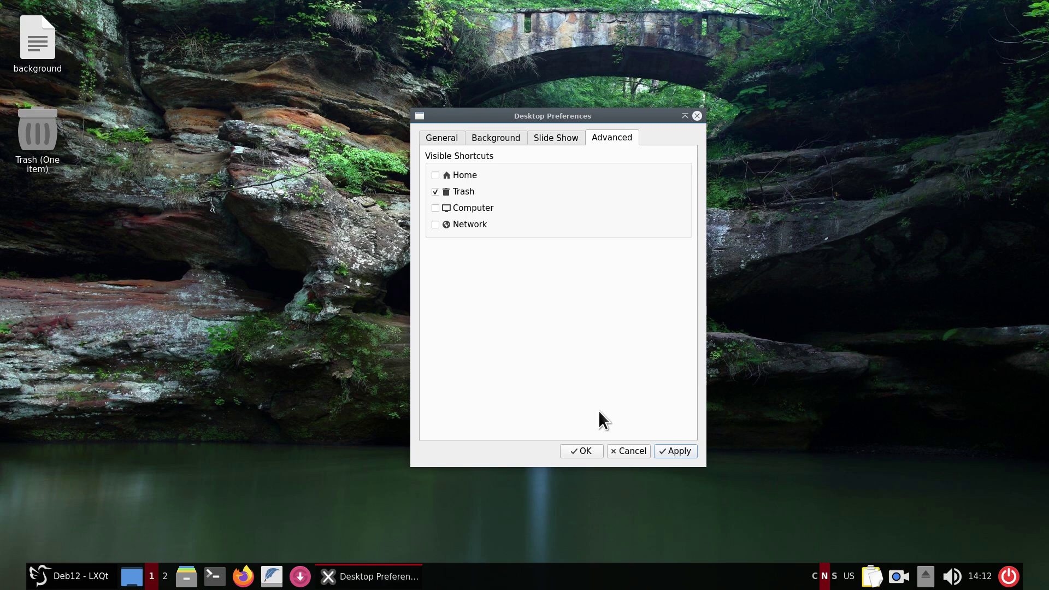
Save the desktop preferences and look inside the Trash, which holds lxqt.mp4.
{"action": "left_click", "coordinate": [577, 451]}
{"action": "right_click", "coordinate": [39, 132]}
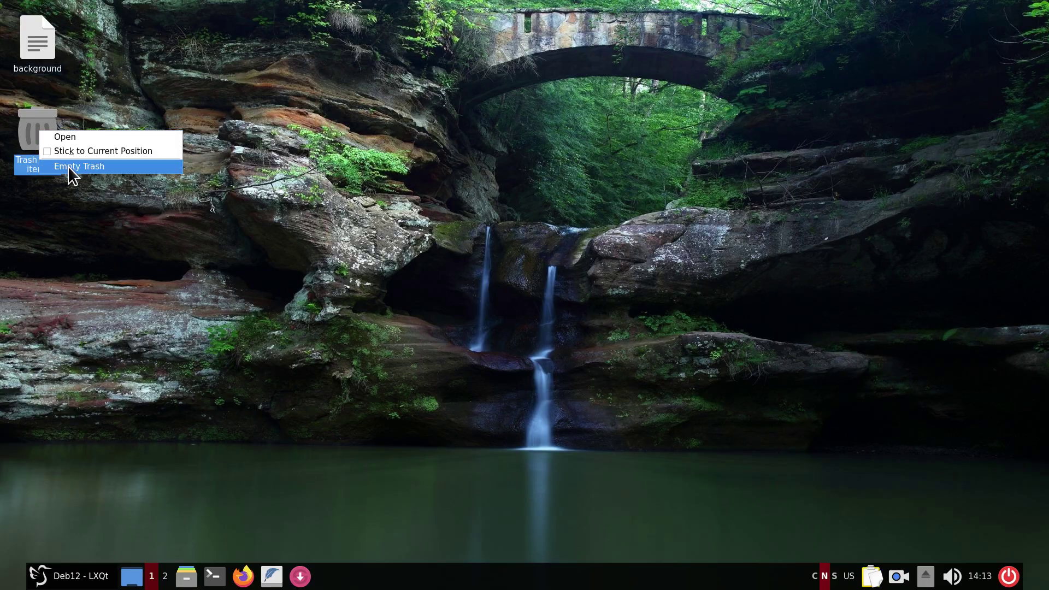
{"action": "left_click", "coordinate": [188, 254]}
{"action": "double_click", "coordinate": [32, 126]}
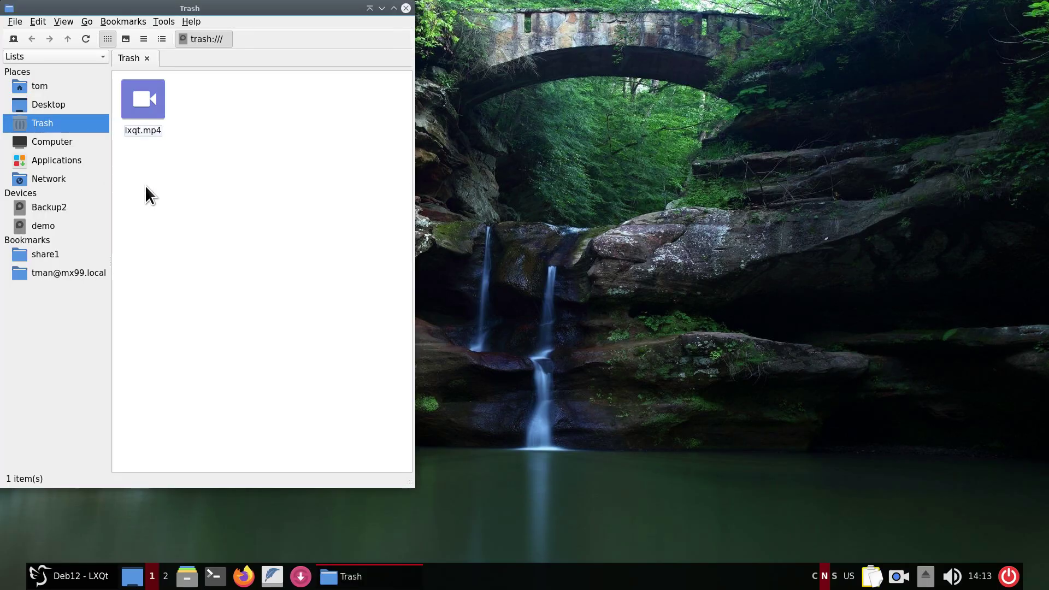
{"action": "left_click", "coordinate": [408, 10]}
Empty the Trash and confirm deleting lxqt.mp4, leaving Trash (Empty).
{"action": "right_click", "coordinate": [33, 133]}
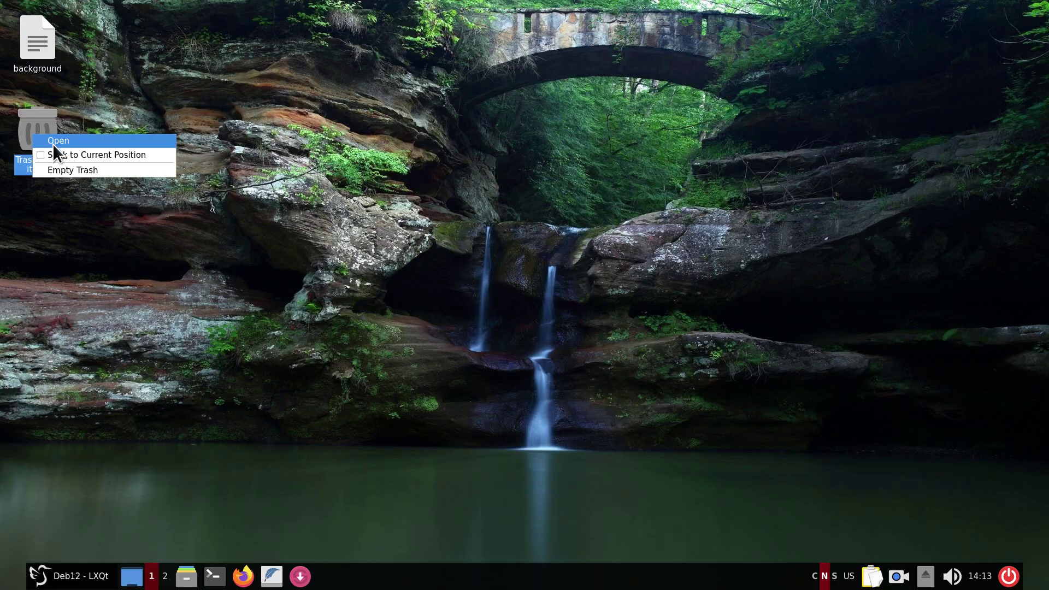
{"action": "left_click", "coordinate": [96, 171]}
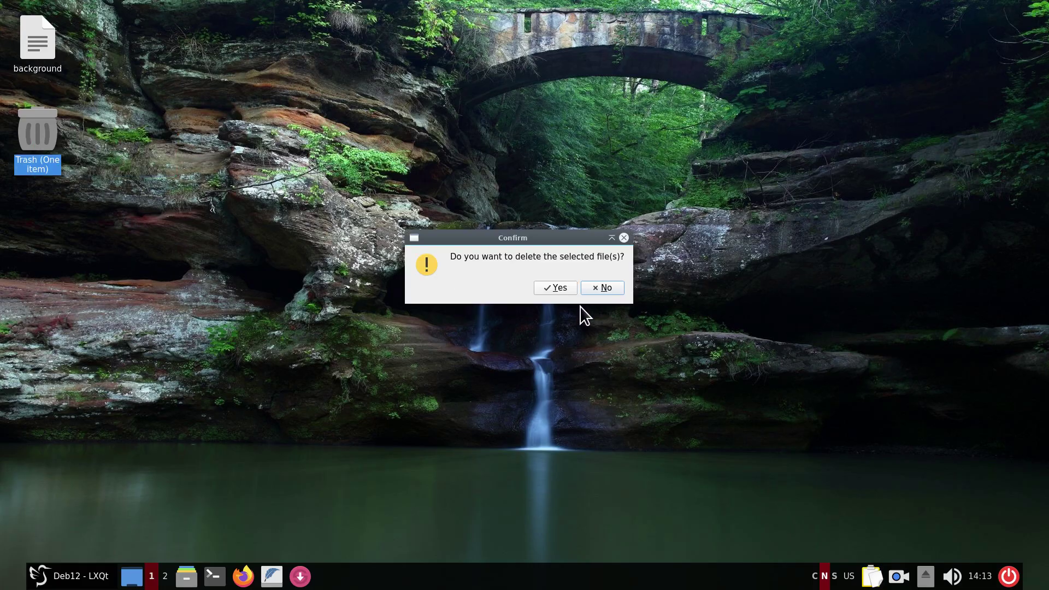
{"action": "left_click", "coordinate": [554, 287]}
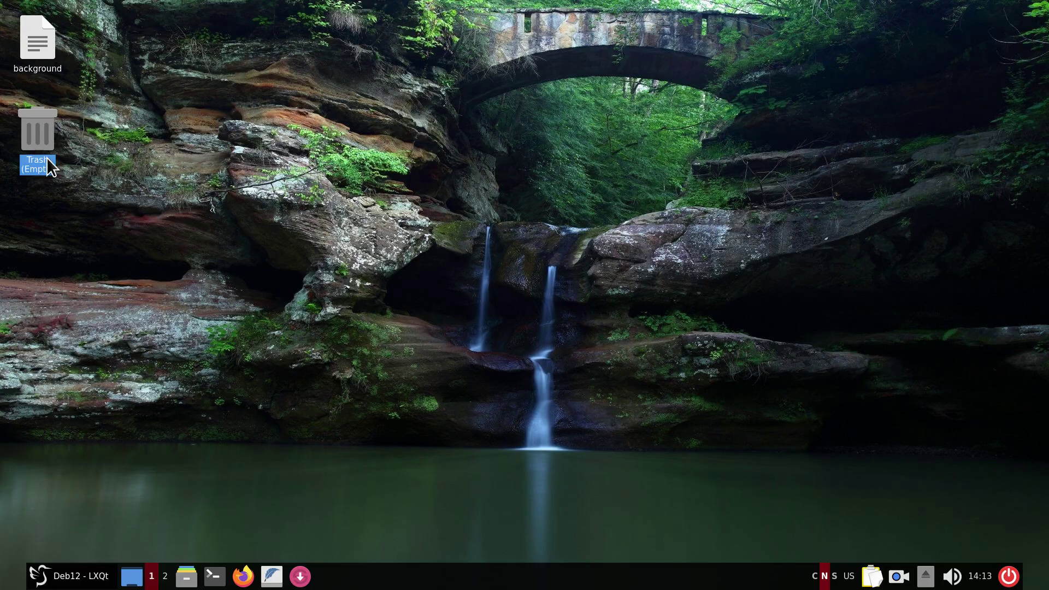
{"action": "left_click", "coordinate": [183, 267]}
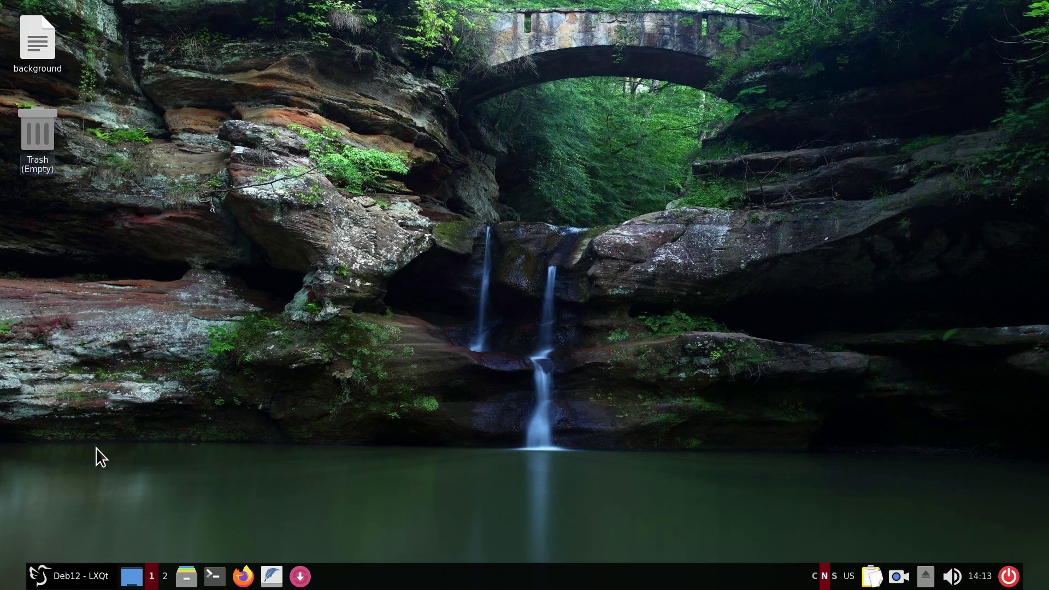
Add LibreOffice Writer from the Office menu to the panel's quick launch.
{"action": "left_click", "coordinate": [44, 580]}
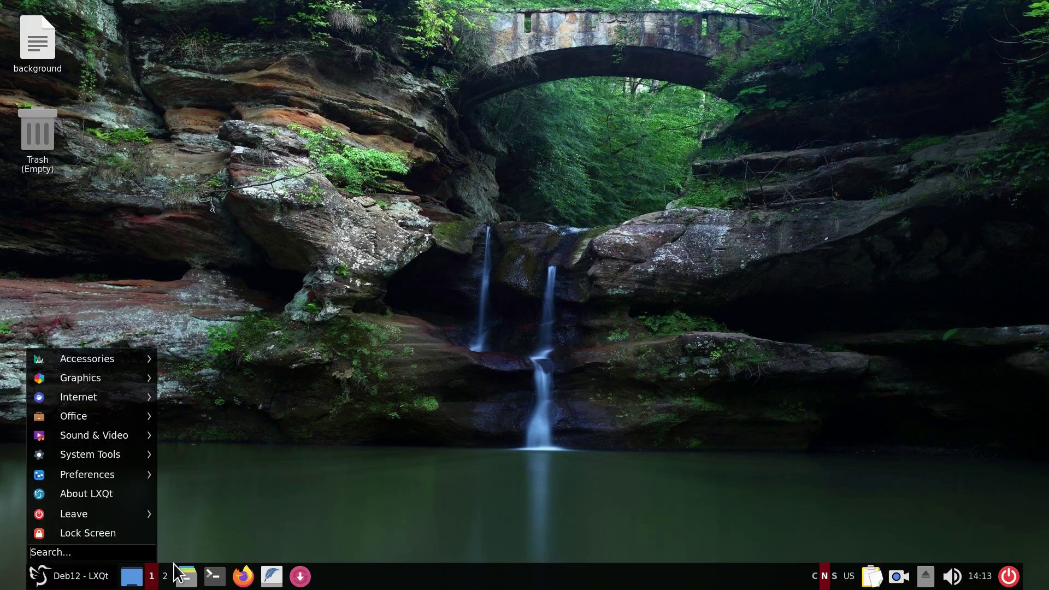
{"action": "mouse_move", "coordinate": [87, 418]}
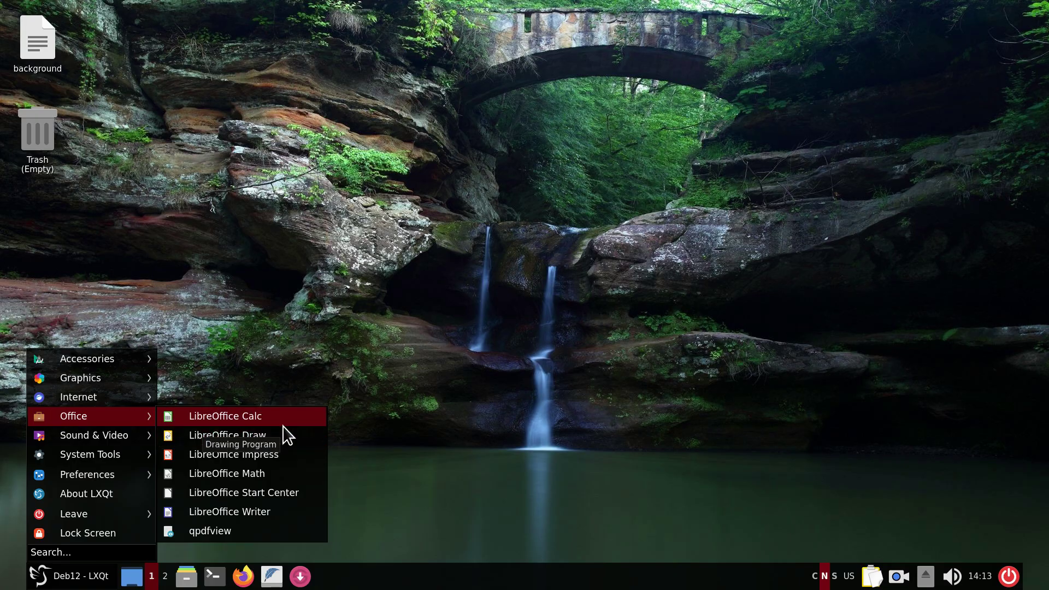
{"action": "right_click", "coordinate": [265, 514]}
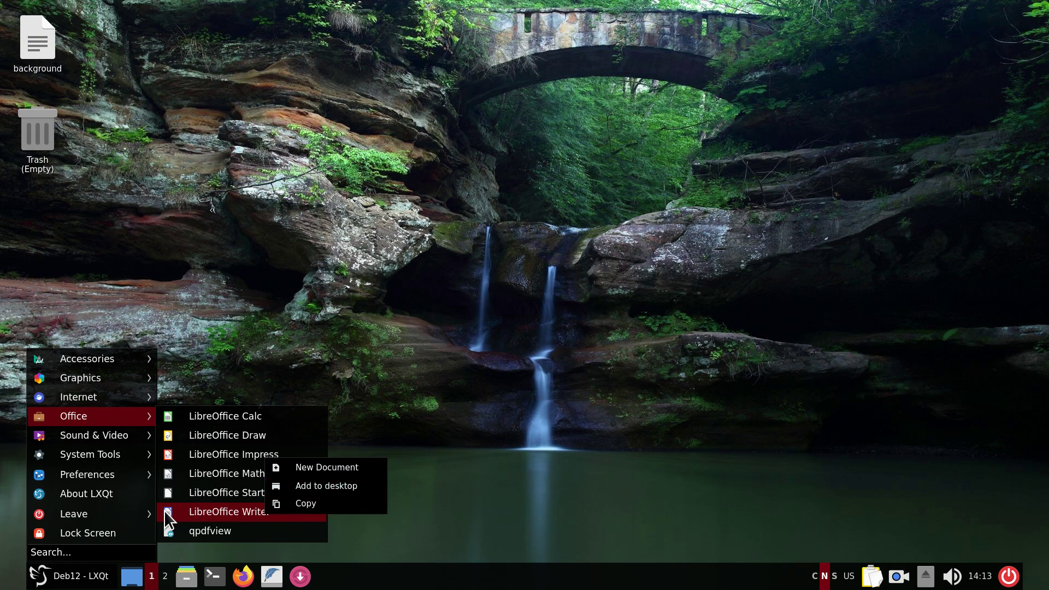
{"action": "key", "text": "Escape"}
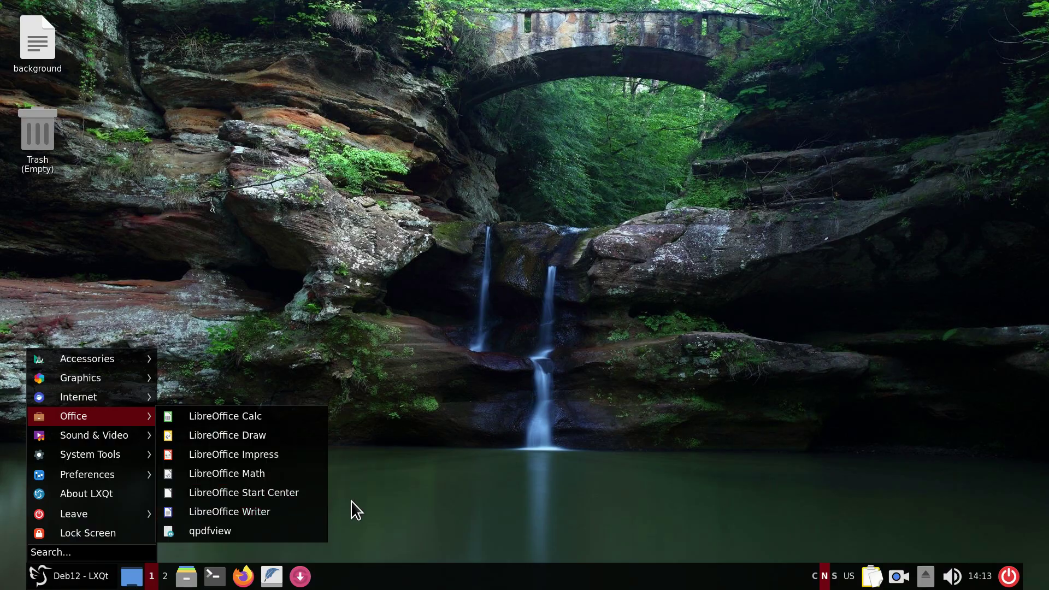
{"action": "key", "text": "Escape"}
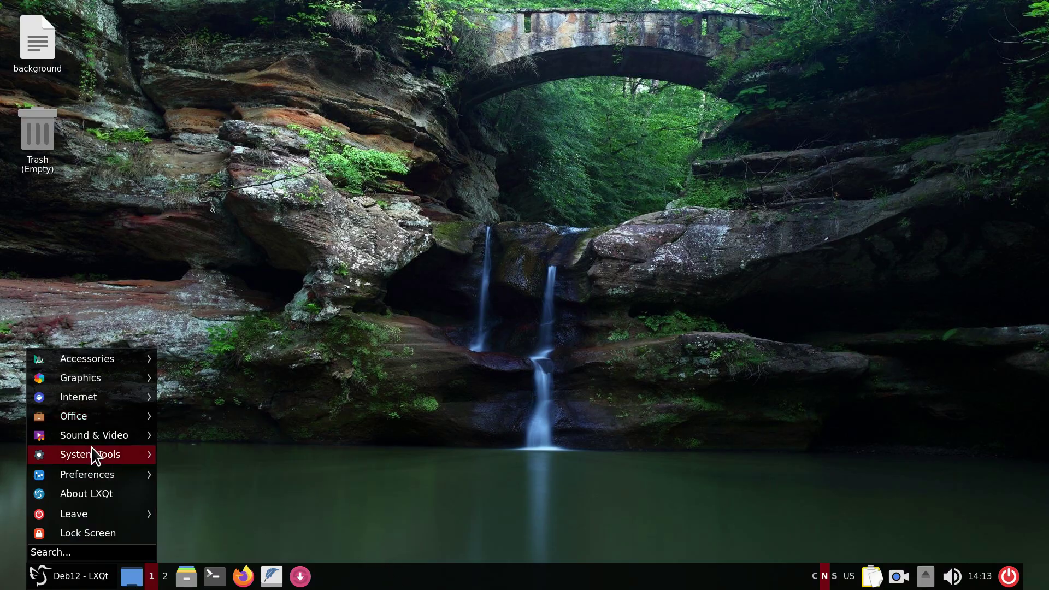
{"action": "mouse_move", "coordinate": [112, 420]}
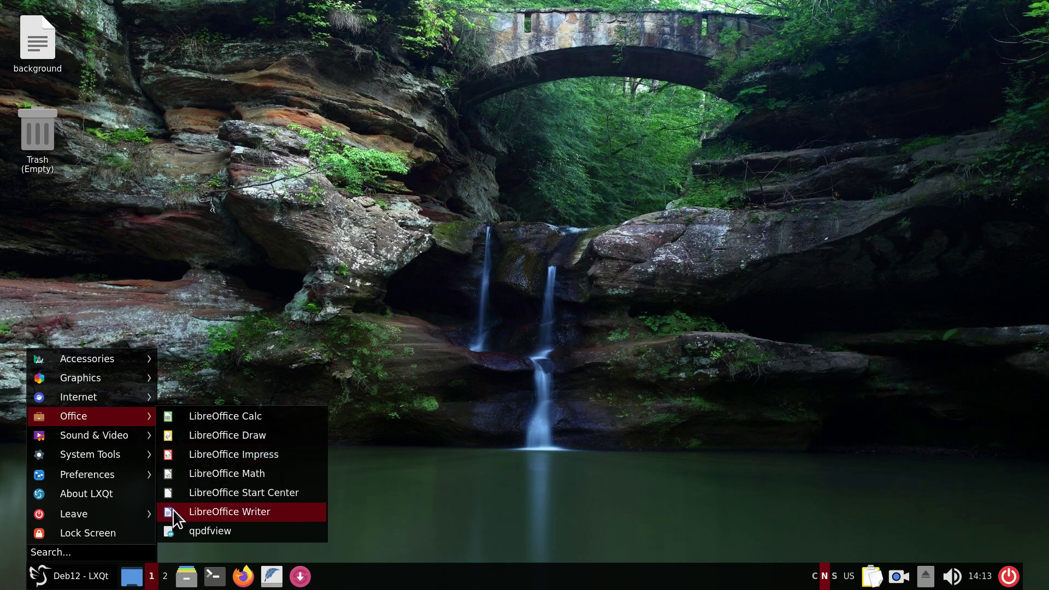
{"action": "left_click_drag", "start_coordinate": [169, 512], "coordinate": [289, 577]}
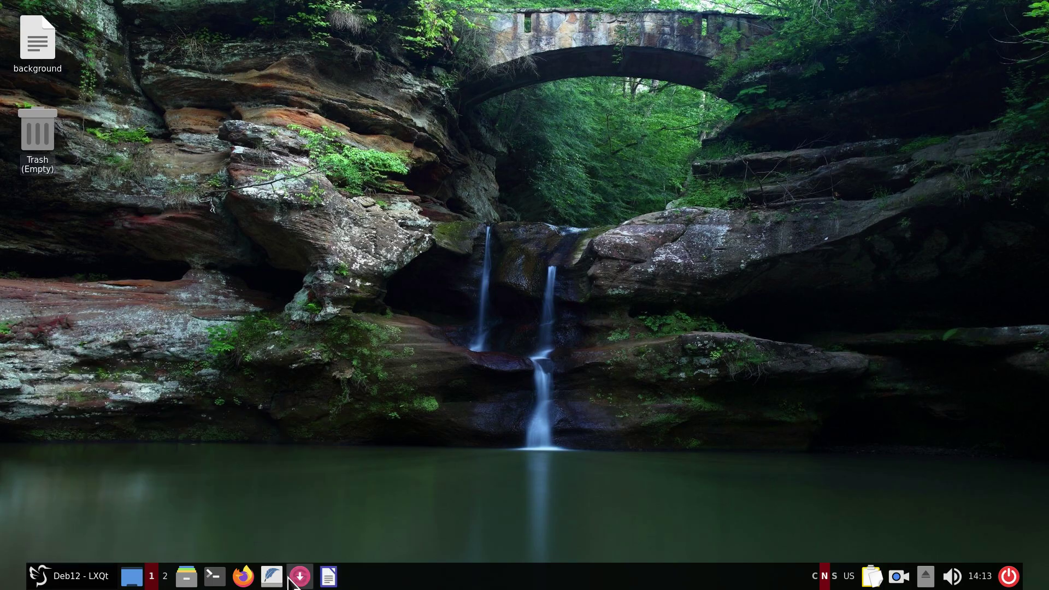
Move the Writer launcher left twice so it sits right after Firefox.
{"action": "right_click", "coordinate": [333, 578]}
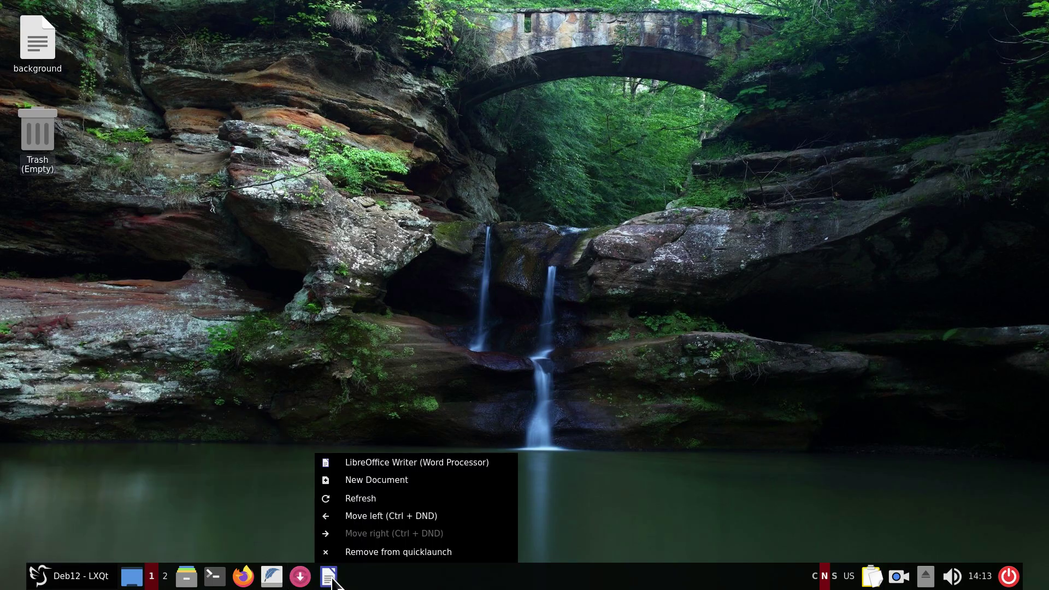
{"action": "left_click", "coordinate": [381, 519]}
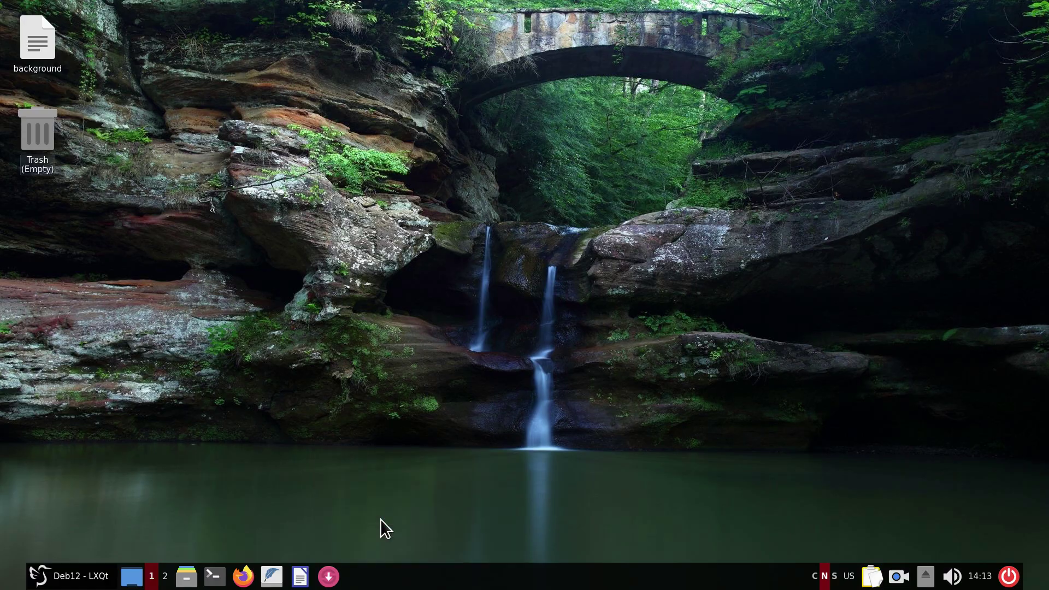
{"action": "right_click", "coordinate": [301, 571]}
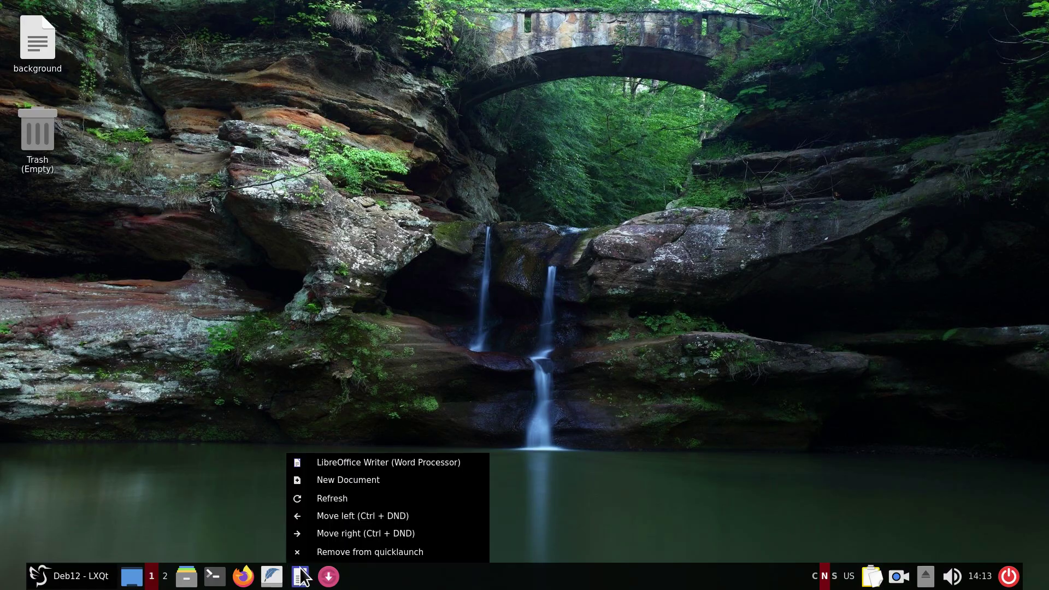
{"action": "left_click", "coordinate": [321, 518]}
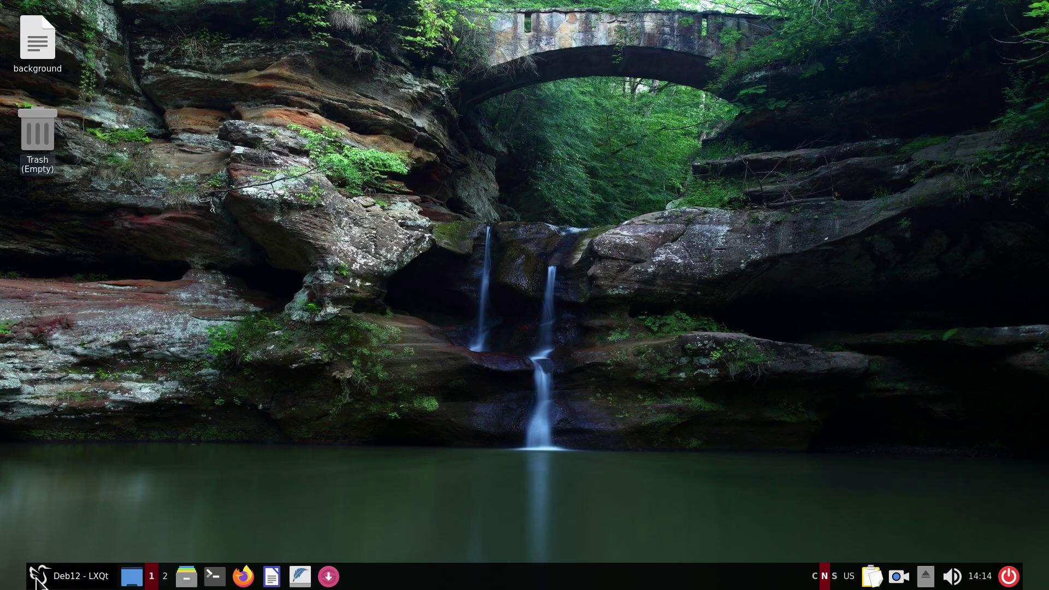
{"action": "left_click", "coordinate": [36, 578]}
{"action": "mouse_move", "coordinate": [80, 401]}
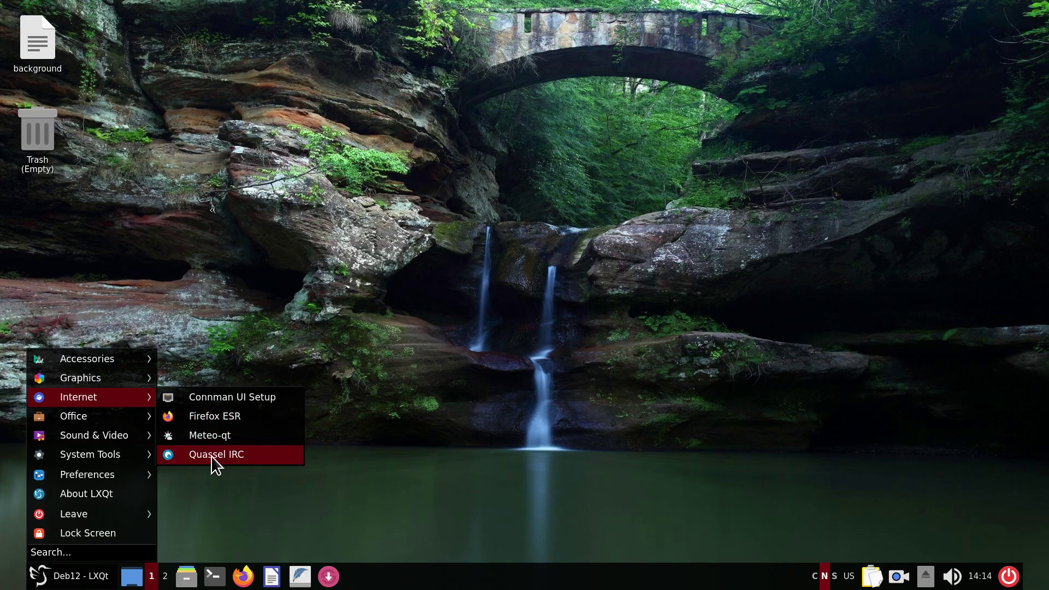
{"action": "right_click", "coordinate": [231, 460]}
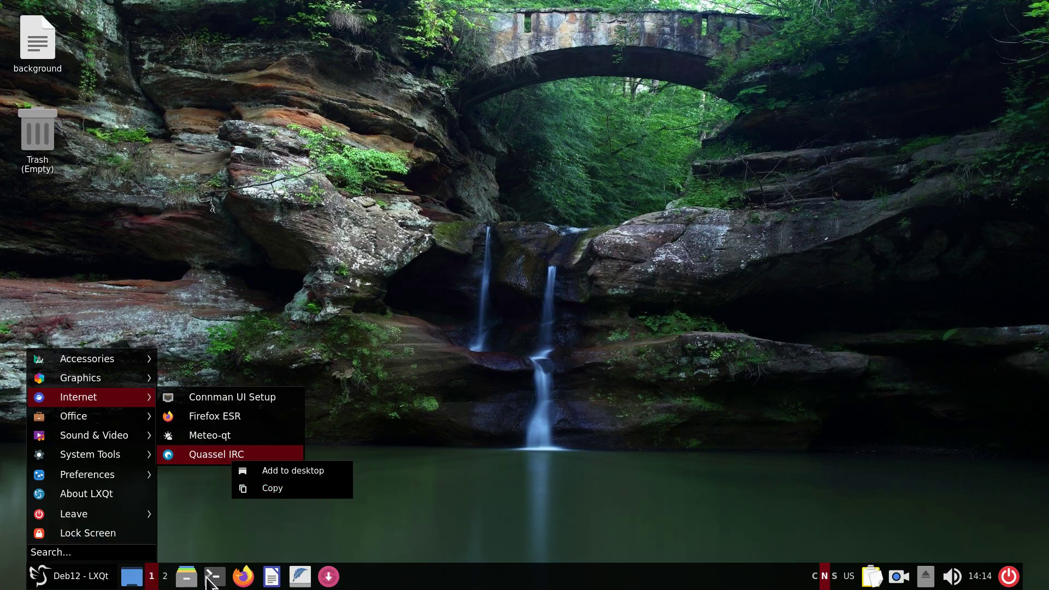
{"action": "left_click", "coordinate": [448, 413]}
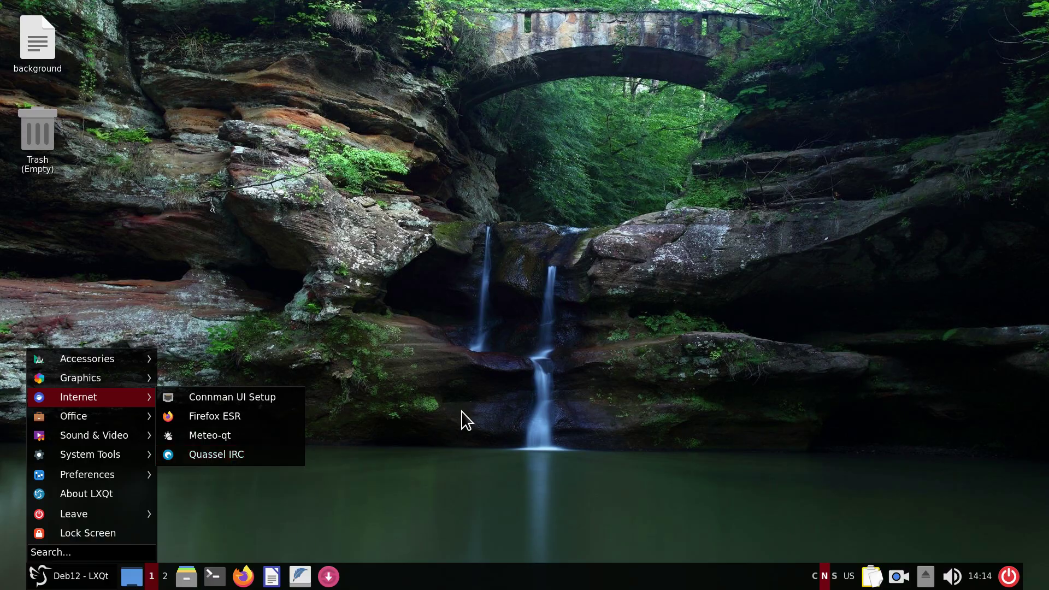
Open PCManFM-Qt on the home folder, centre its window, and view Help > About (version 1.2.1).
{"action": "left_click", "coordinate": [458, 413]}
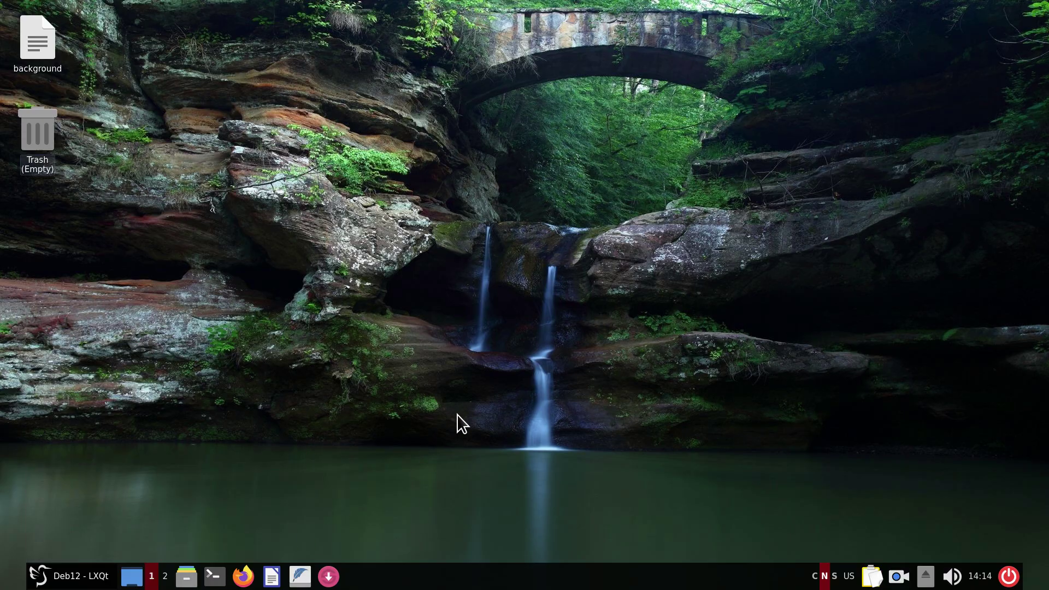
{"action": "left_click", "coordinate": [187, 576]}
{"action": "left_click_drag", "start_coordinate": [229, 15], "coordinate": [547, 45]}
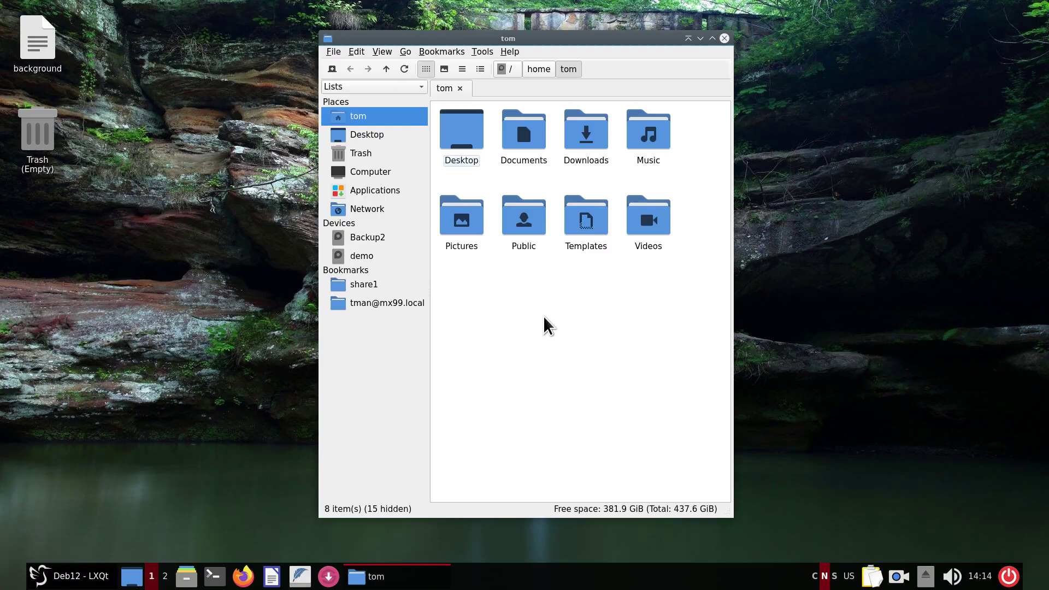
{"action": "left_click", "coordinate": [510, 49]}
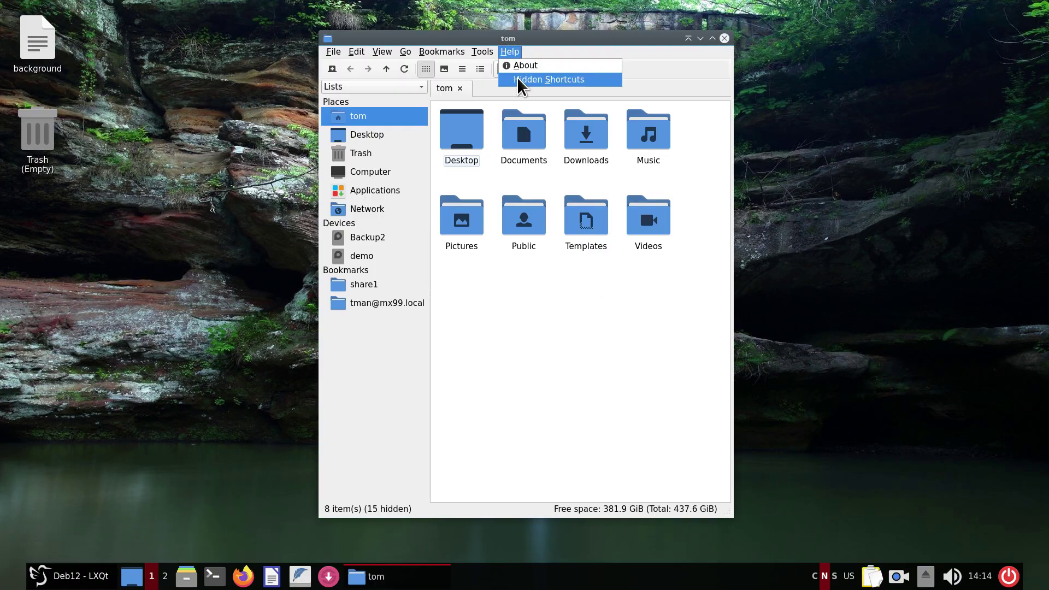
{"action": "left_click", "coordinate": [520, 65]}
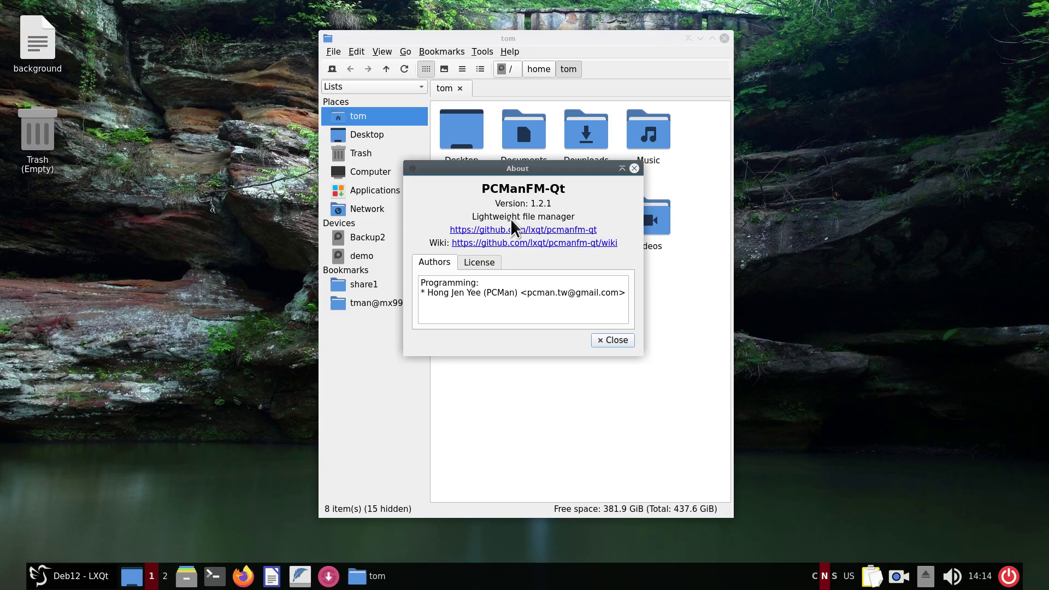
Close the About dialog and open the share1 network share, connecting anonymously.
{"action": "left_click", "coordinate": [604, 341]}
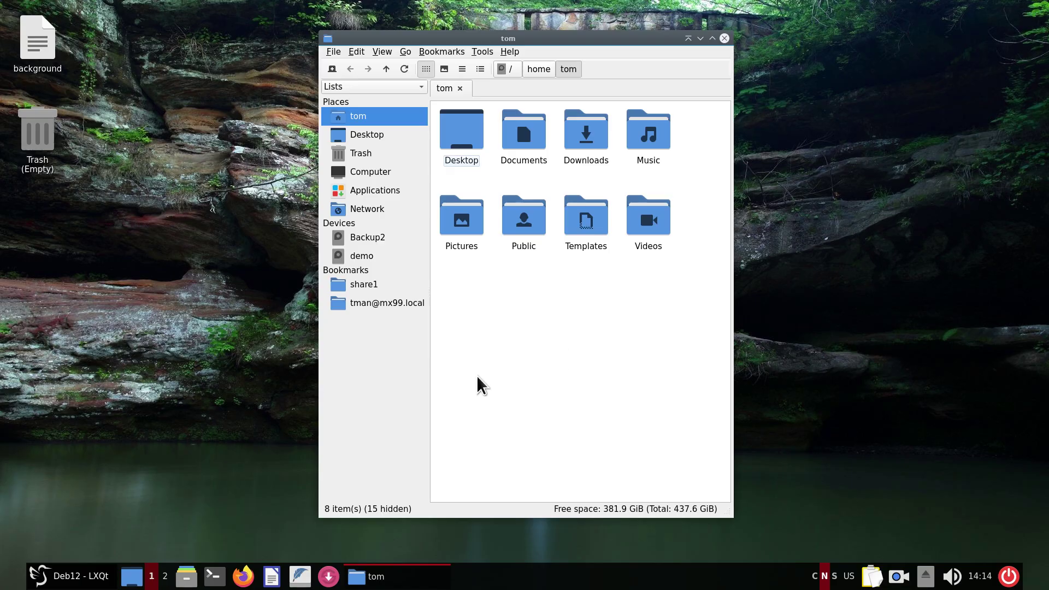
{"action": "left_click", "coordinate": [363, 284]}
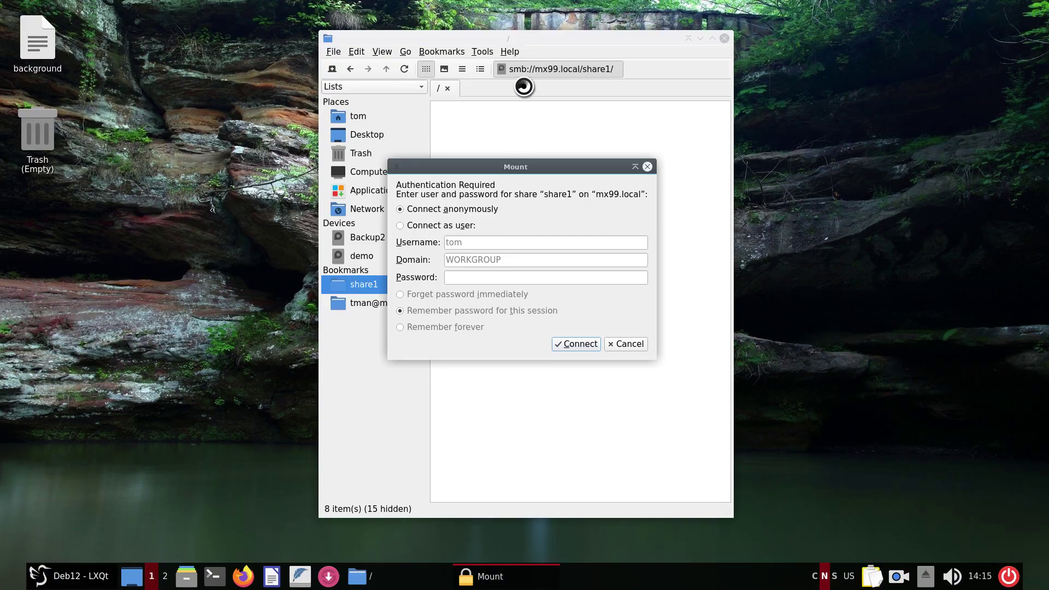
{"action": "left_click", "coordinate": [581, 343]}
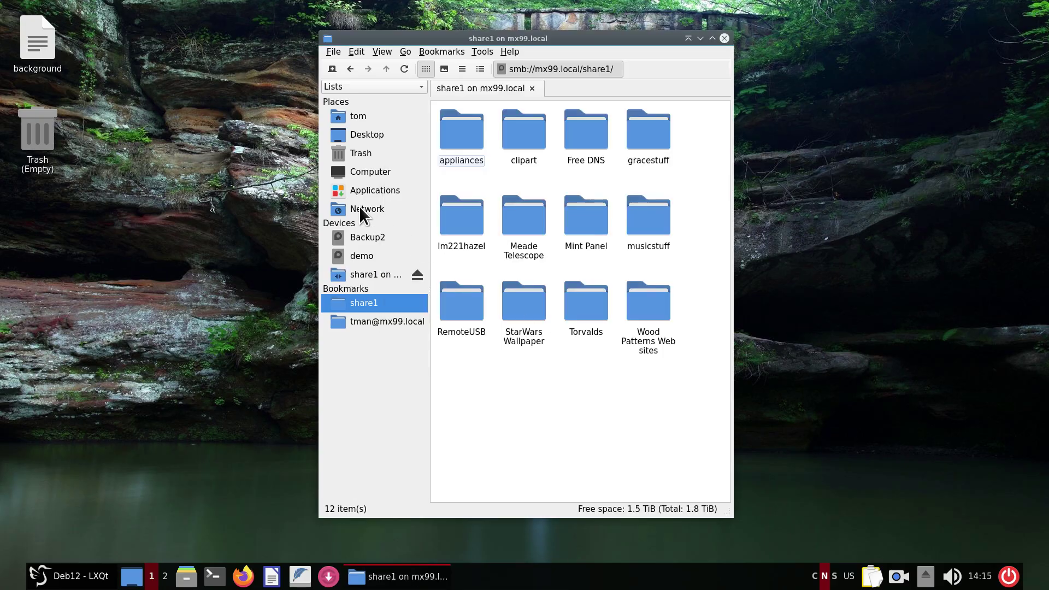
Try the SFTP bookmark, then cancel the login and dismiss the not-mounted error.
{"action": "left_click", "coordinate": [373, 321]}
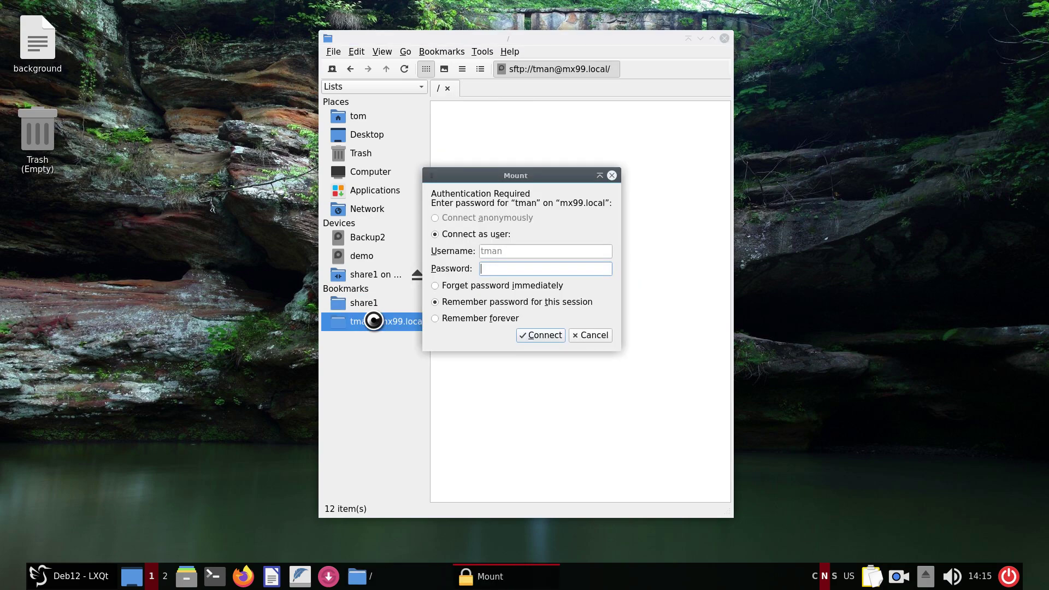
{"action": "left_click", "coordinate": [588, 334]}
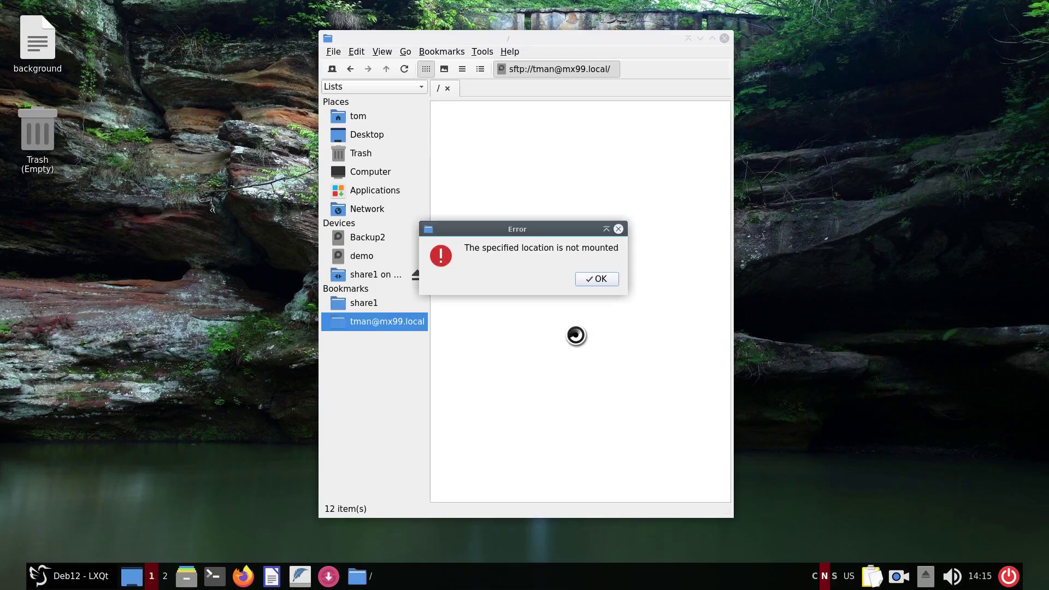
{"action": "left_click", "coordinate": [592, 280]}
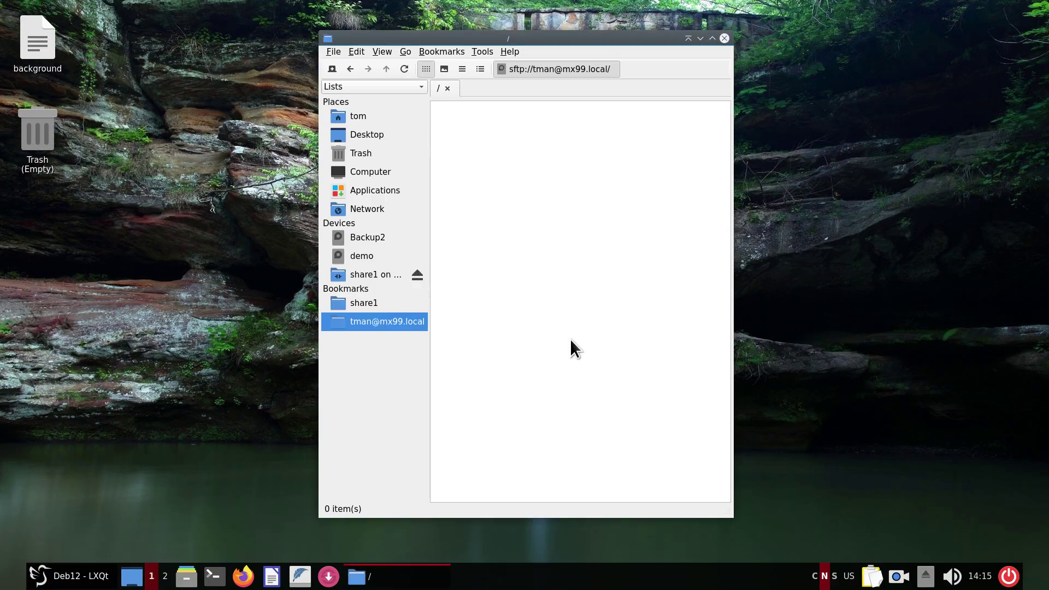
Eject share1, shift the window left, and return to the home folder.
{"action": "left_click", "coordinate": [418, 274]}
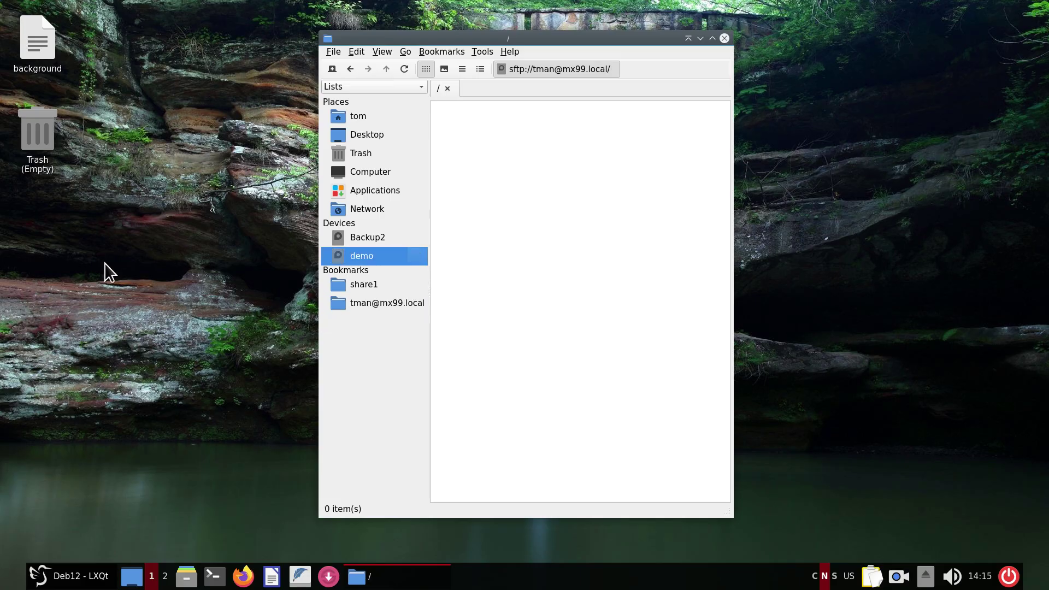
{"action": "left_click_drag", "start_coordinate": [549, 42], "coordinate": [433, 37]}
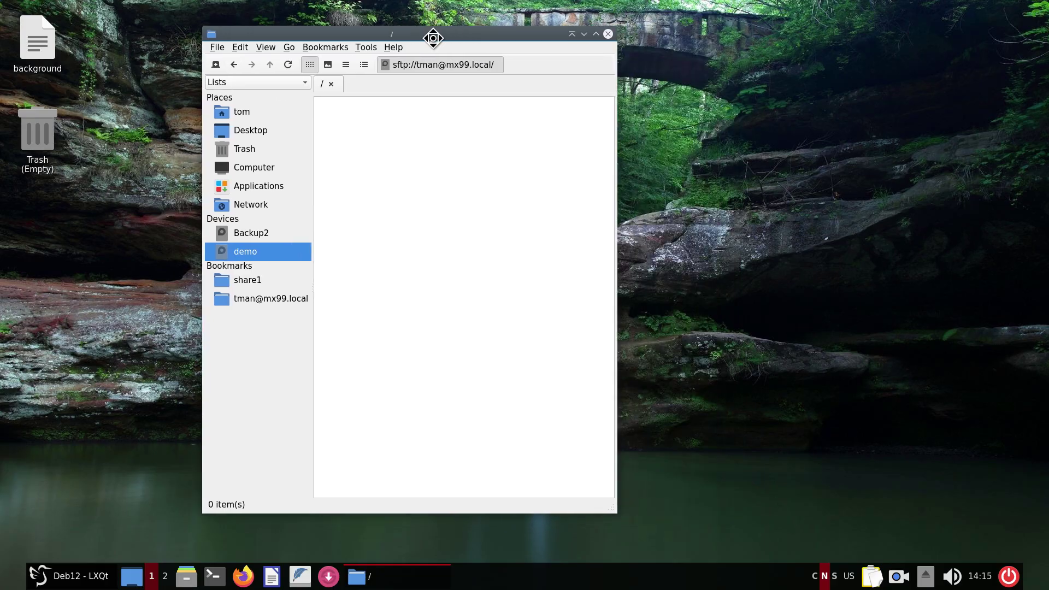
{"action": "left_click", "coordinate": [264, 110]}
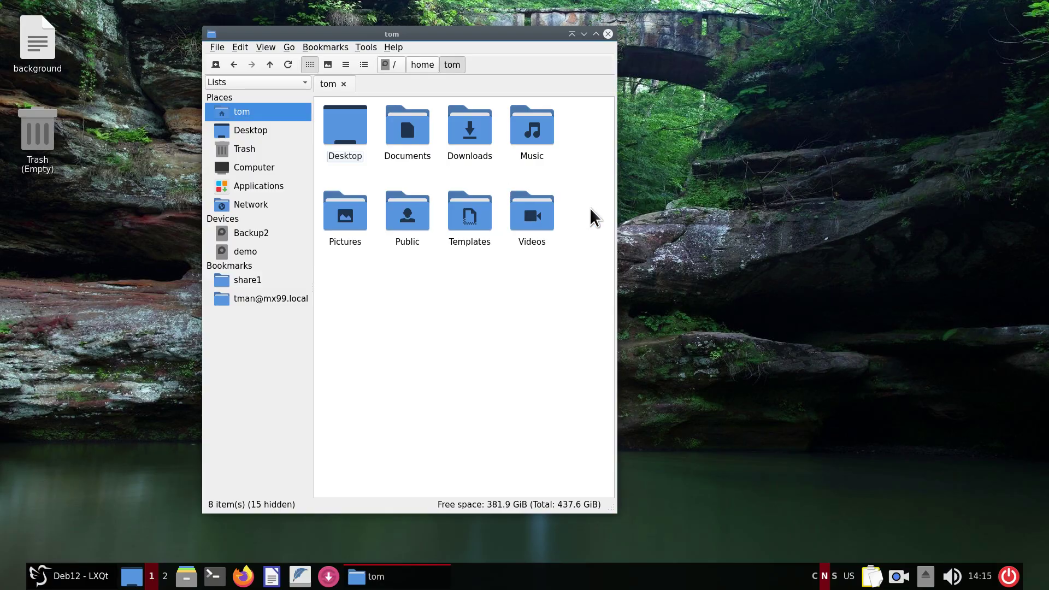
Stretch the window to the right until Desktop through Videos fit in one row.
{"action": "right_click", "coordinate": [510, 31]}
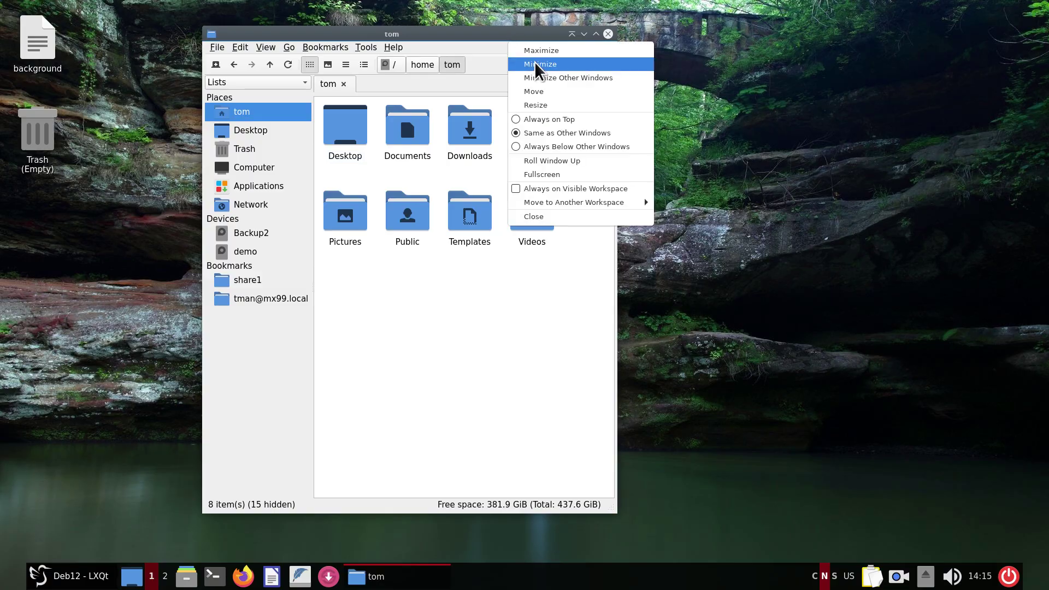
{"action": "left_click", "coordinate": [535, 105]}
{"action": "left_click", "coordinate": [874, 518]}
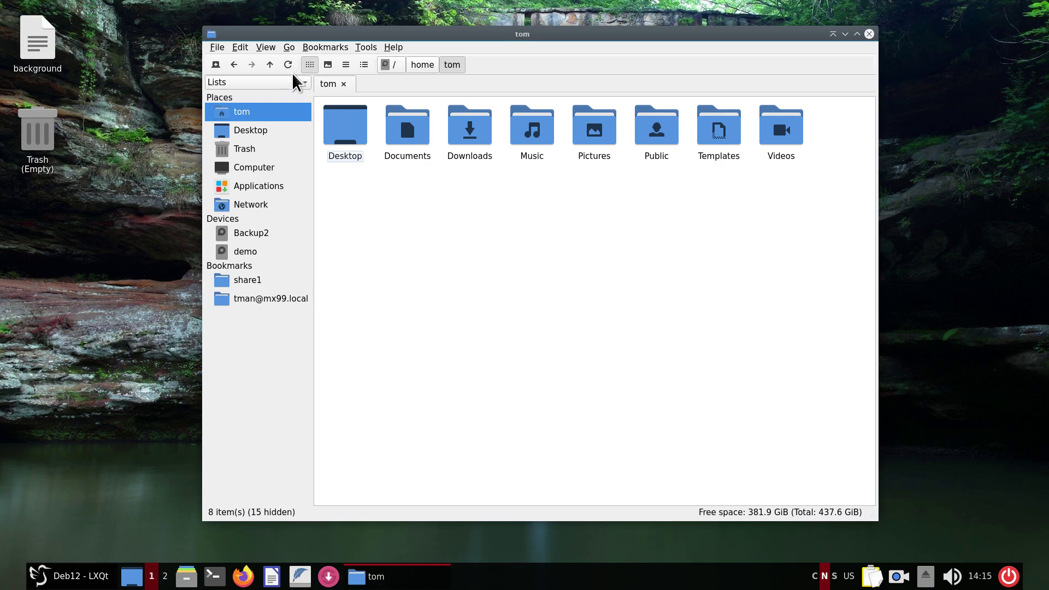
In Preferences > Display, set the big icon size to 32 x 32 and apply.
{"action": "left_click", "coordinate": [240, 48]}
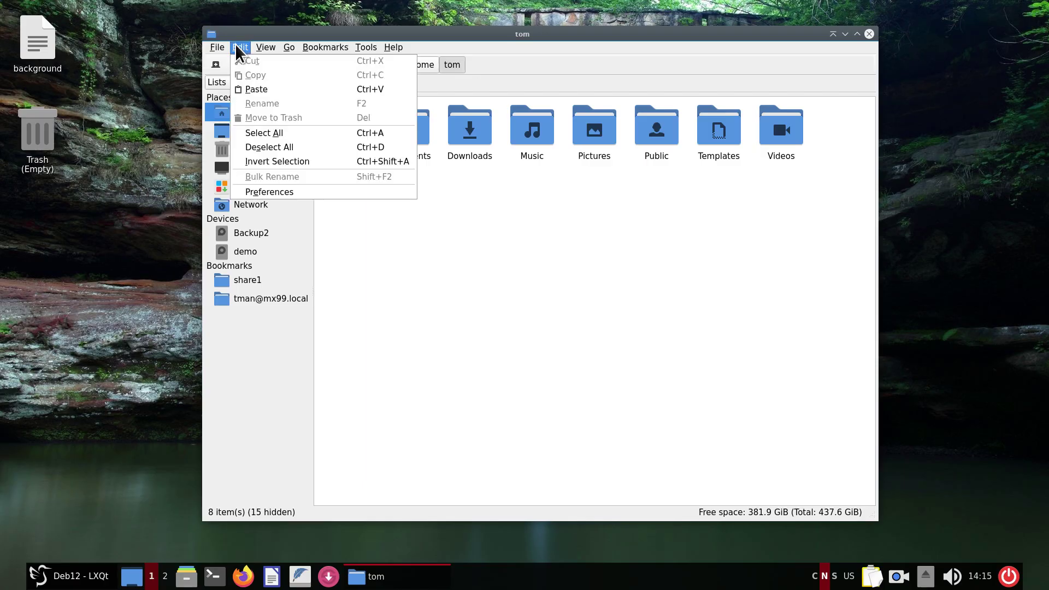
{"action": "left_click", "coordinate": [295, 194]}
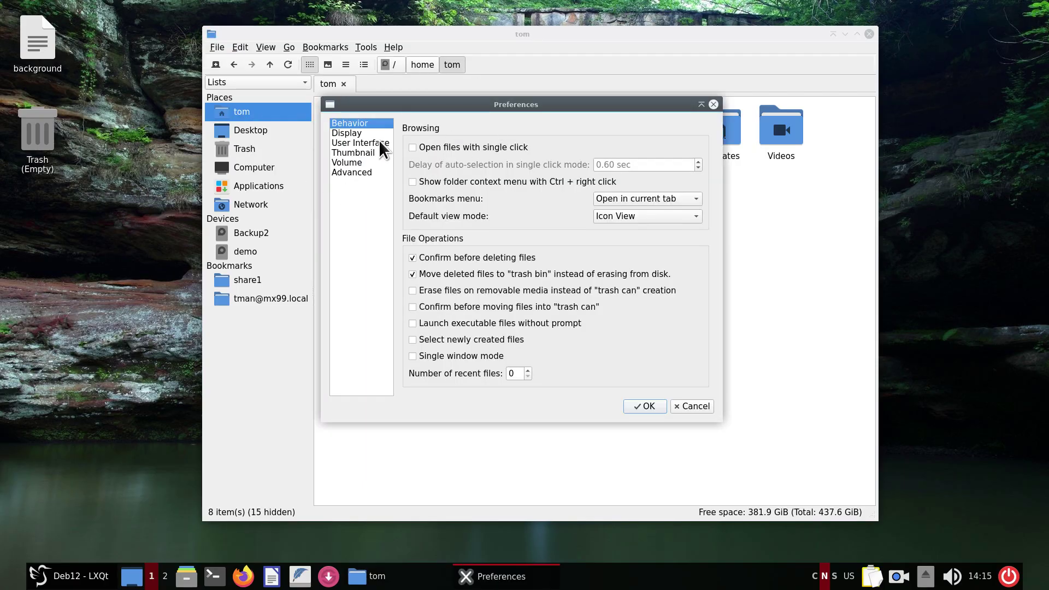
{"action": "left_click", "coordinate": [347, 133]}
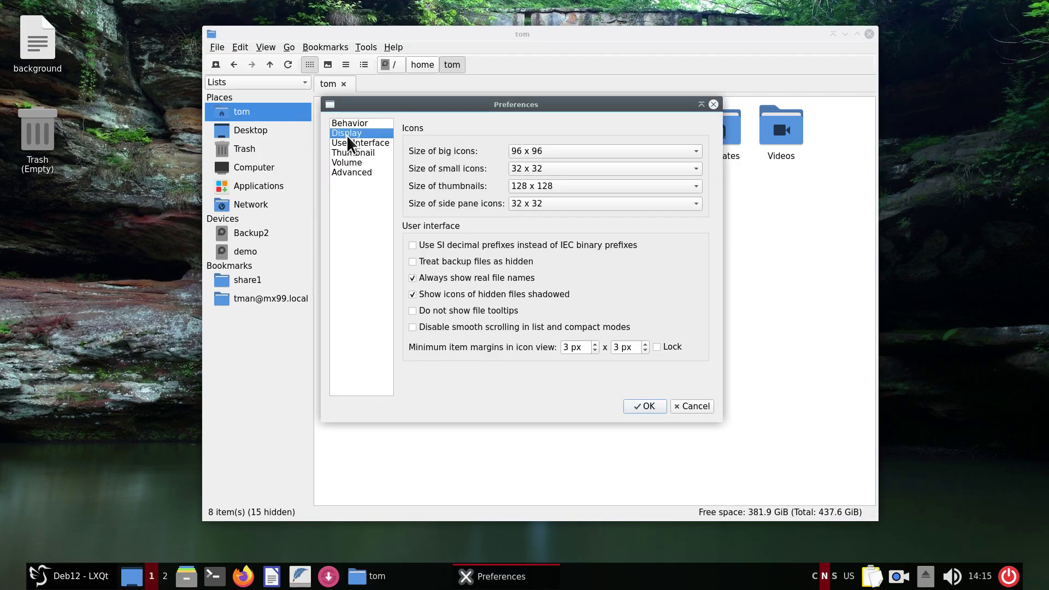
{"action": "left_click", "coordinate": [520, 152]}
{"action": "left_click", "coordinate": [543, 208]}
{"action": "left_click", "coordinate": [647, 407]}
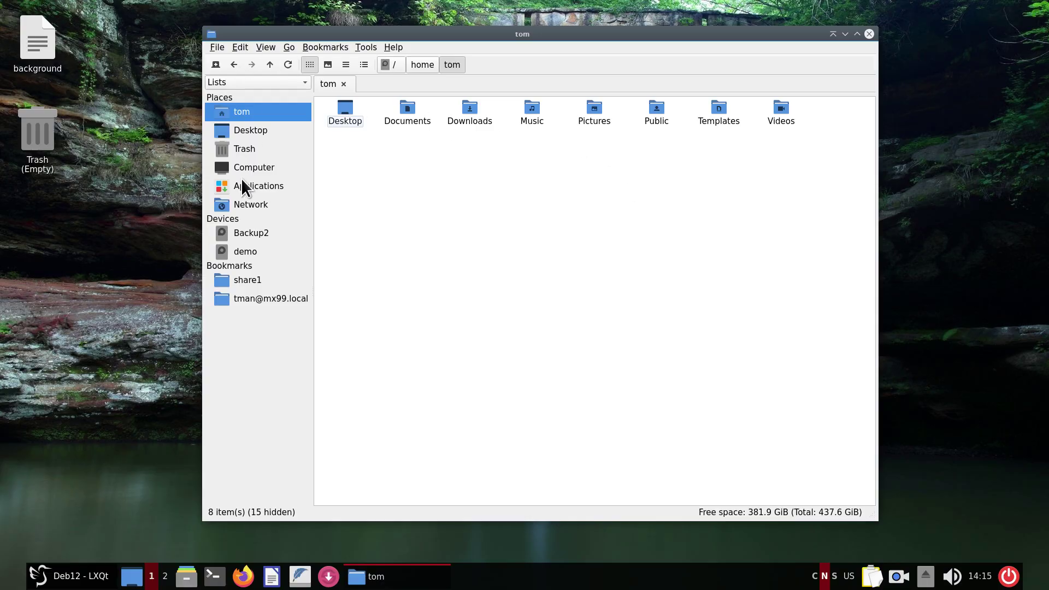
In Preferences > Display, set the side pane icon size to 22 x 22 and apply.
{"action": "left_click", "coordinate": [238, 48]}
{"action": "left_click", "coordinate": [297, 189]}
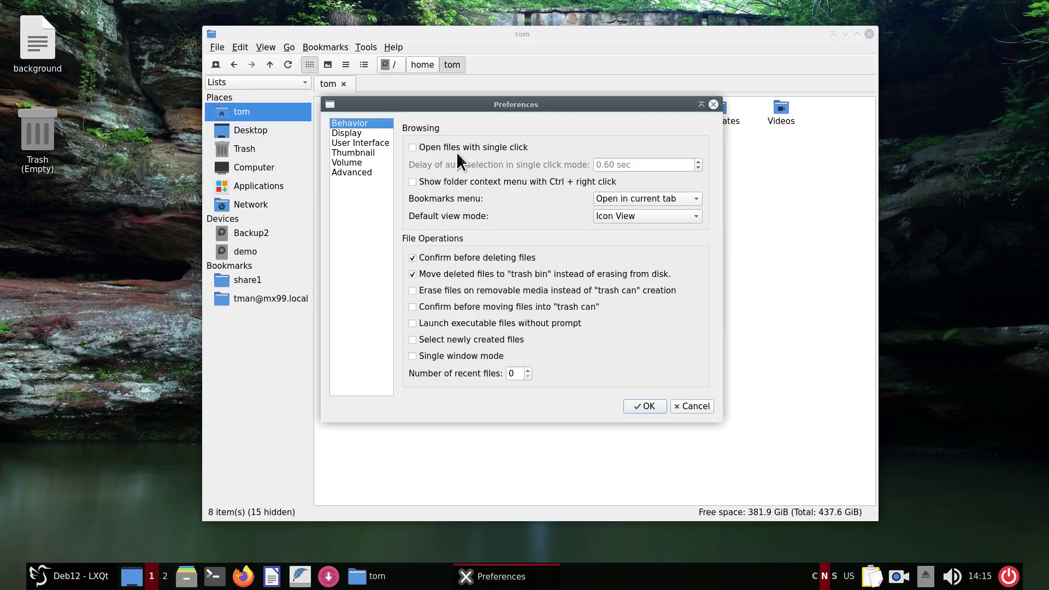
{"action": "left_click", "coordinate": [344, 134]}
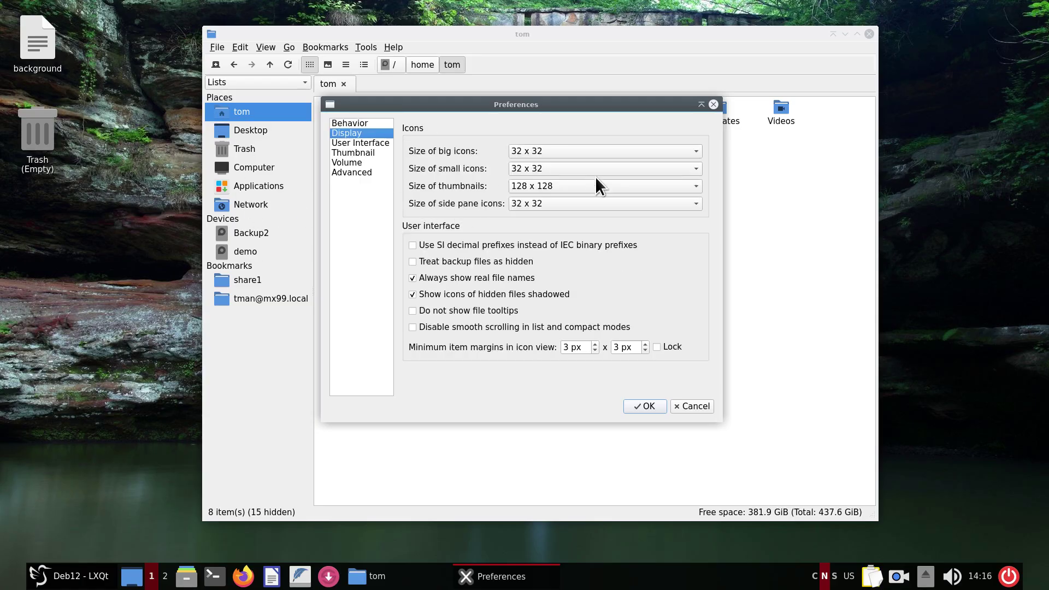
{"action": "left_click", "coordinate": [585, 201]}
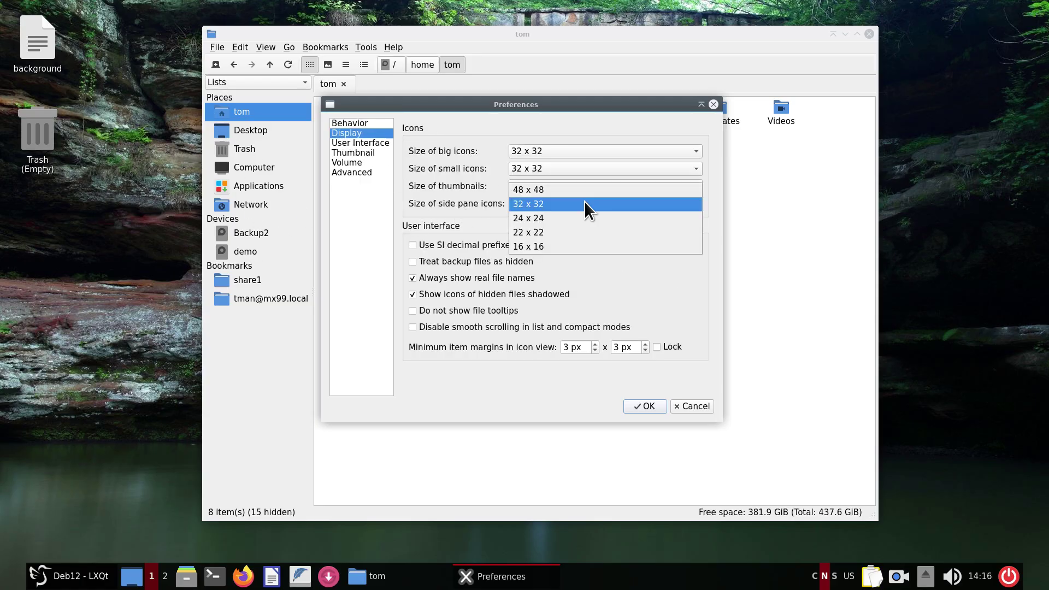
{"action": "left_click", "coordinate": [570, 231]}
{"action": "left_click", "coordinate": [648, 406]}
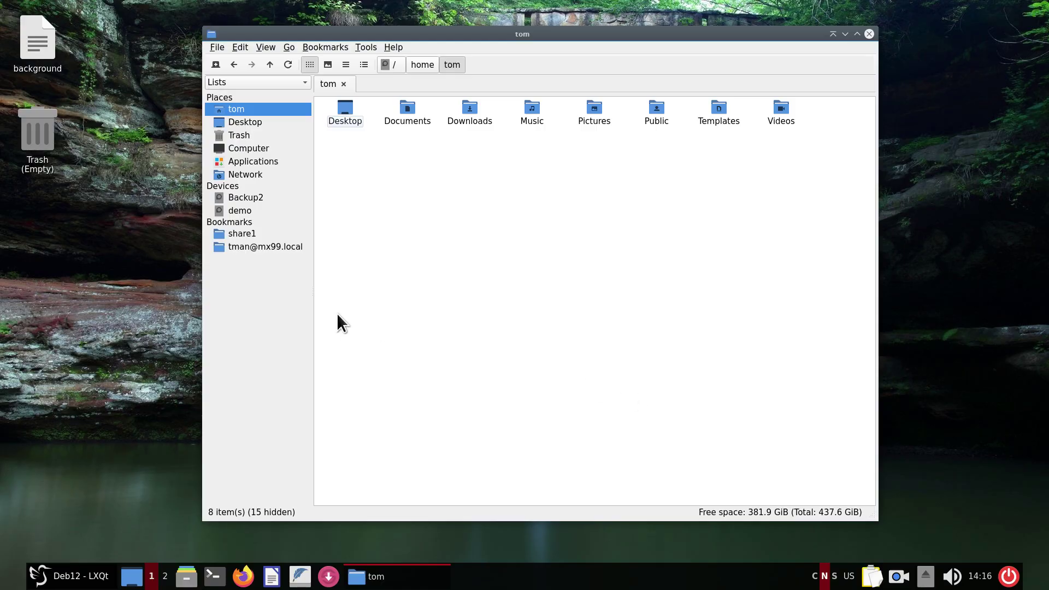
Set big icons to 96 x 96 and side pane icons to 48 x 48, then apply.
{"action": "left_click", "coordinate": [238, 47]}
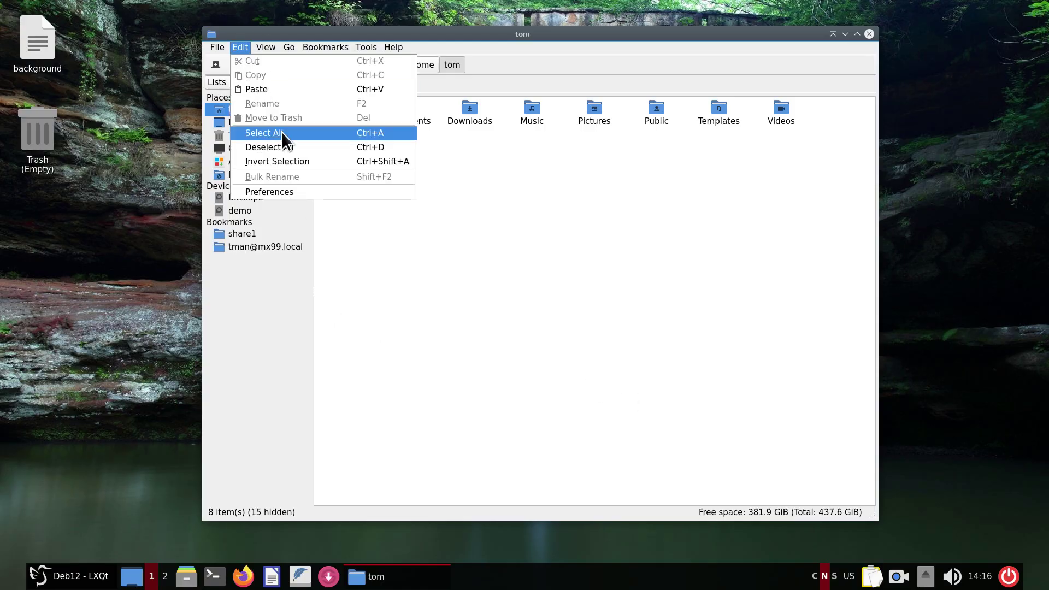
{"action": "left_click", "coordinate": [294, 193]}
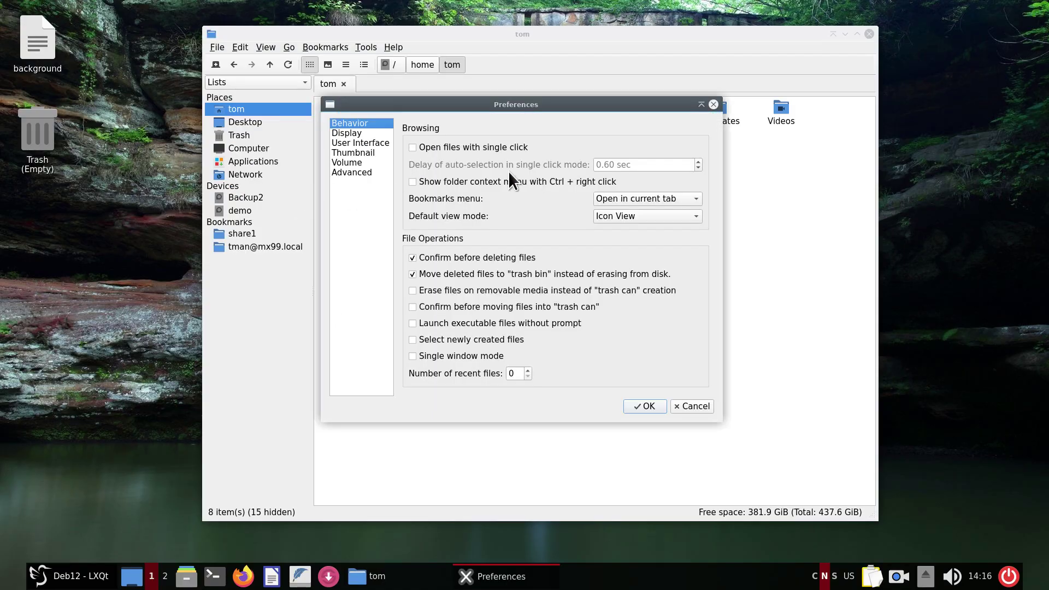
{"action": "left_click", "coordinate": [355, 134]}
{"action": "left_click", "coordinate": [546, 149]}
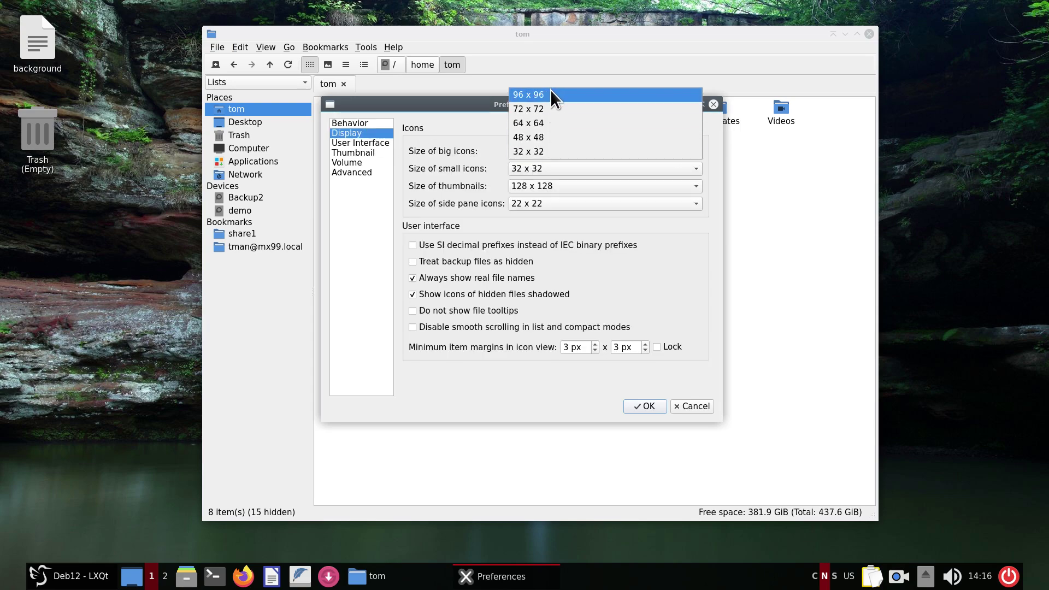
{"action": "left_click", "coordinate": [550, 90]}
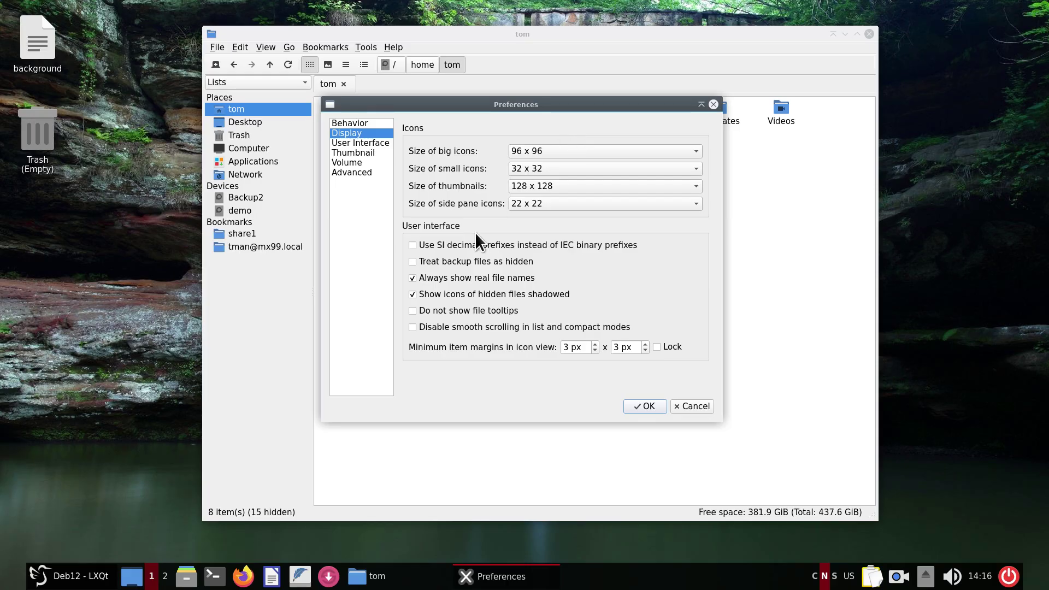
{"action": "left_click", "coordinate": [544, 203]}
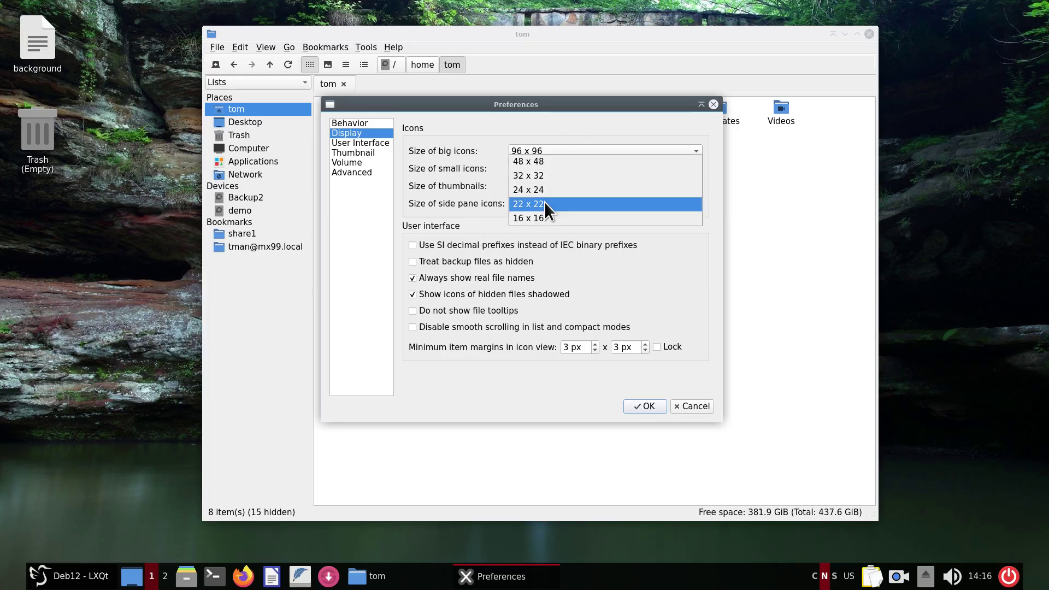
{"action": "left_click", "coordinate": [559, 162]}
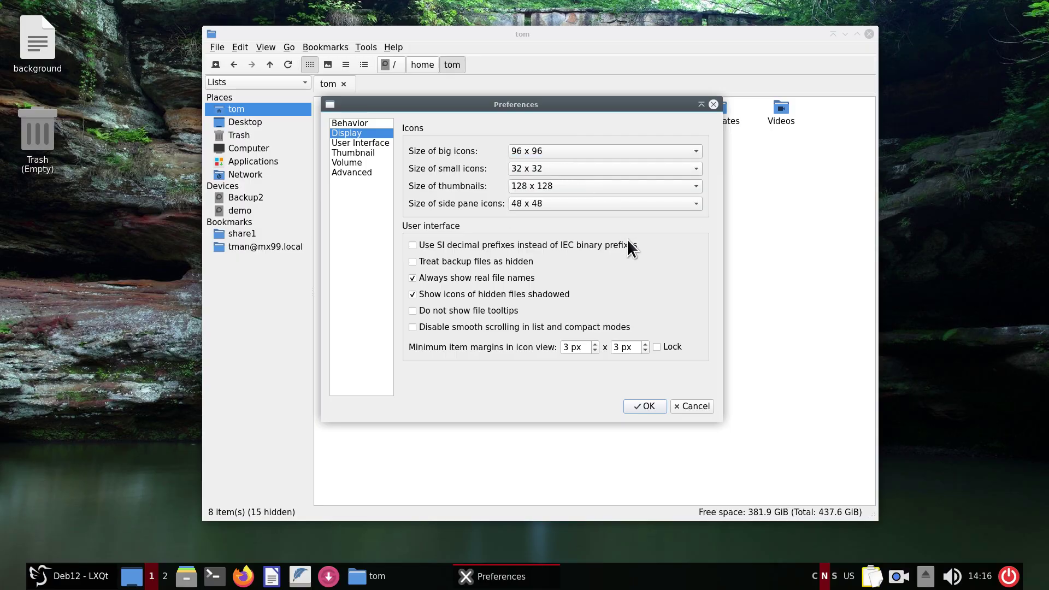
{"action": "left_click", "coordinate": [648, 406]}
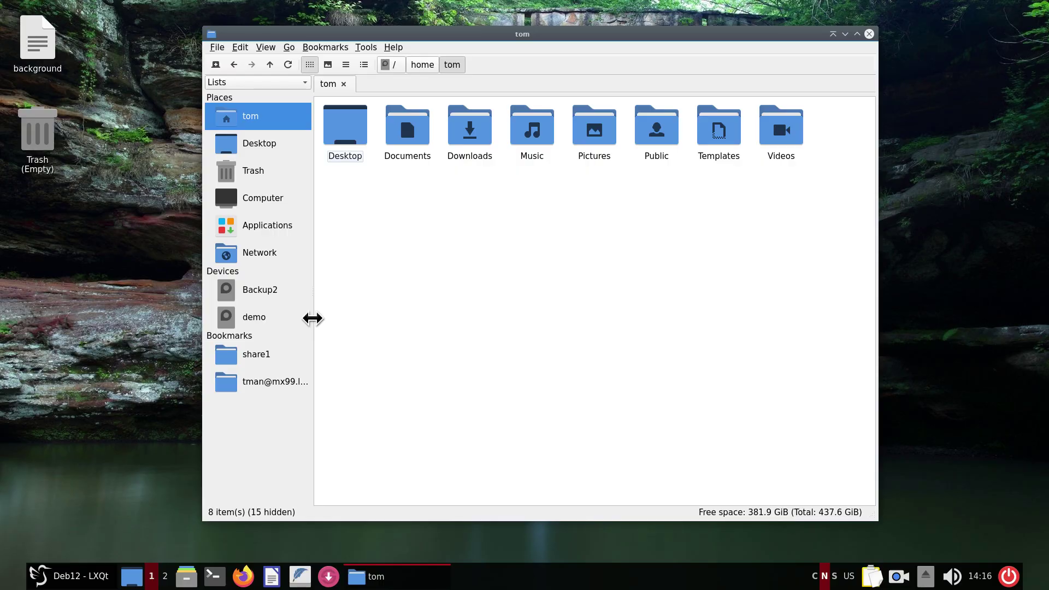
Widen the side pane and turn on the two-pane split view with F6.
{"action": "mouse_move", "coordinate": [312, 318]}
{"action": "left_mouse_down"}
{"action": "mouse_move", "coordinate": [352, 325]}
{"action": "mouse_move", "coordinate": [330, 320]}
{"action": "left_mouse_up"}
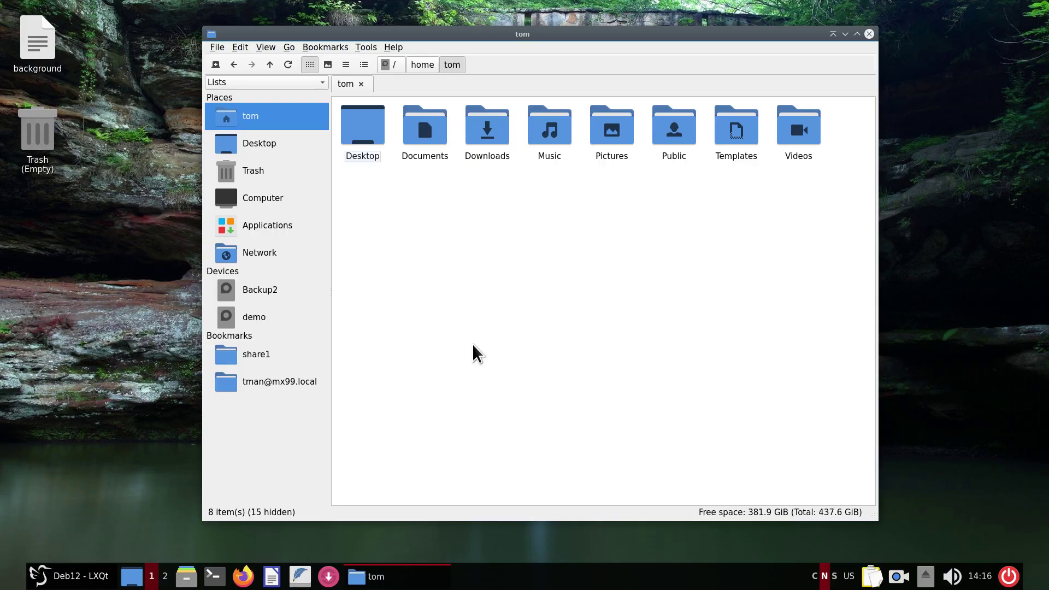
{"action": "key", "text": "F6"}
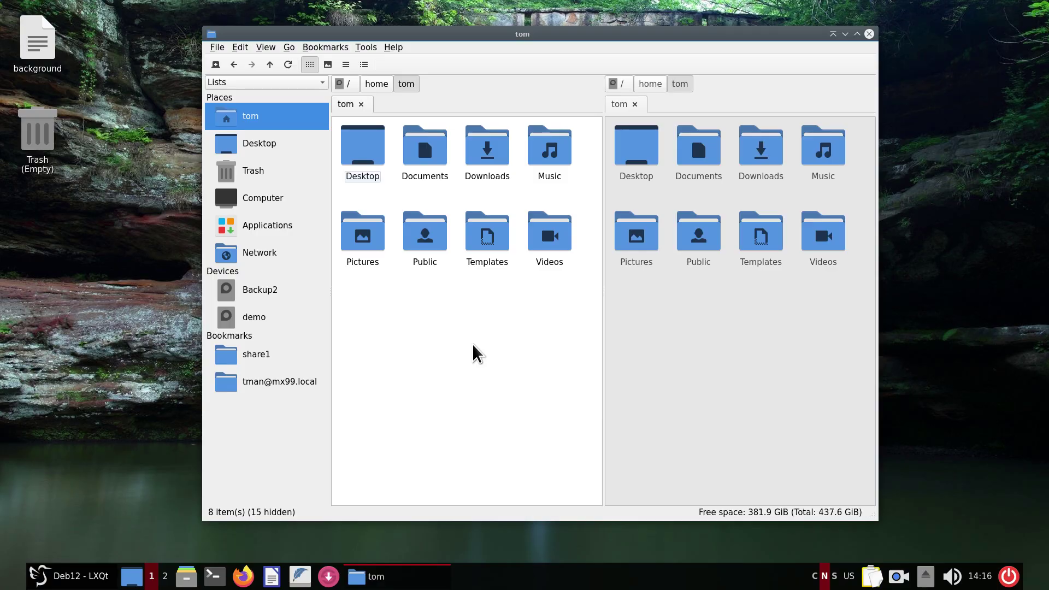
{"action": "left_click", "coordinate": [695, 345]}
Mount share1 anonymously in the right pane and open Documents in the left pane.
{"action": "left_click", "coordinate": [256, 353]}
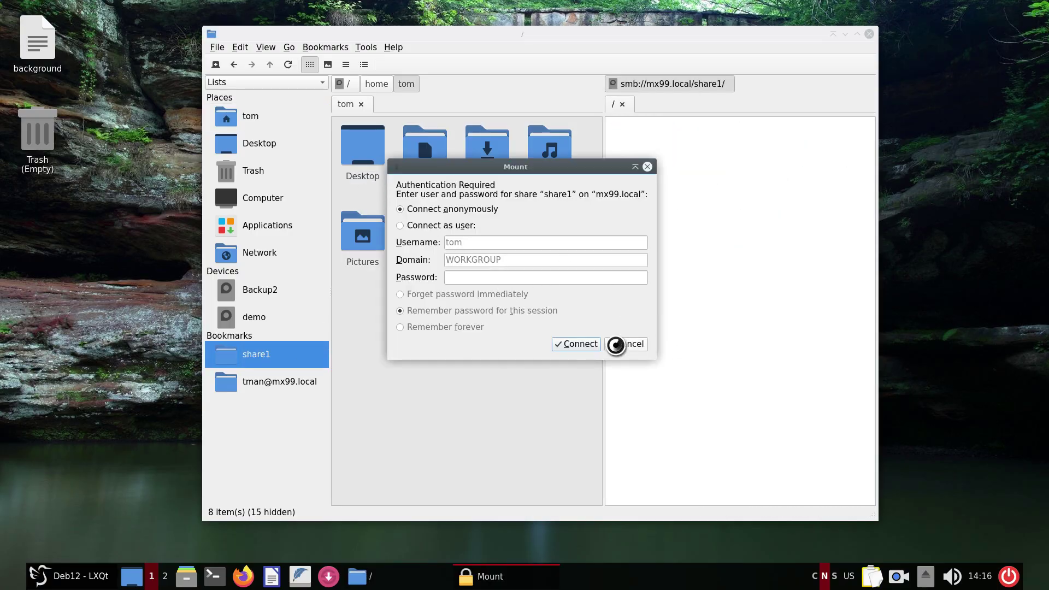
{"action": "left_click", "coordinate": [593, 343]}
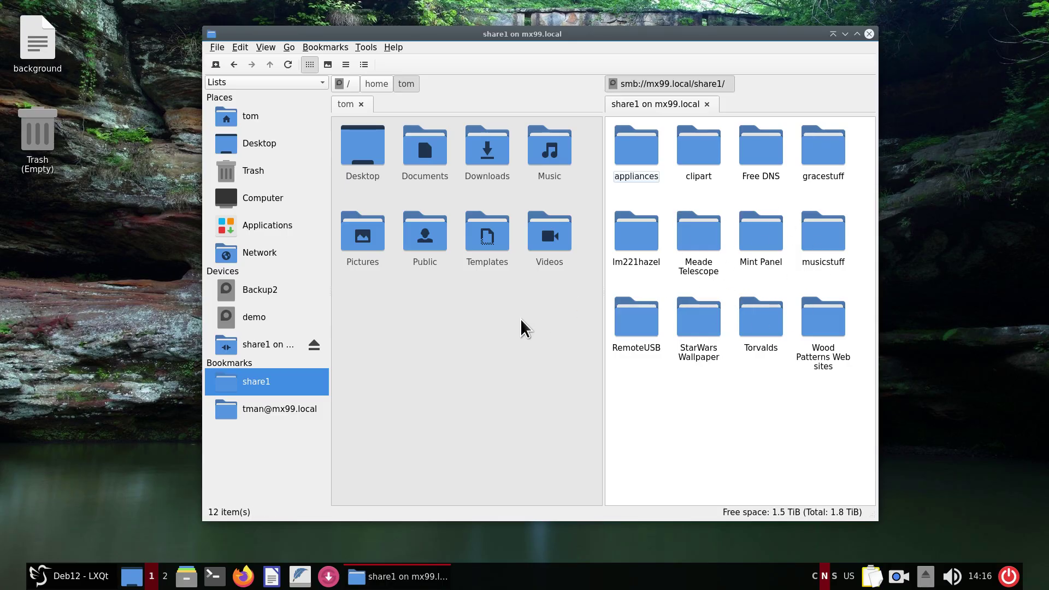
{"action": "left_click", "coordinate": [513, 331]}
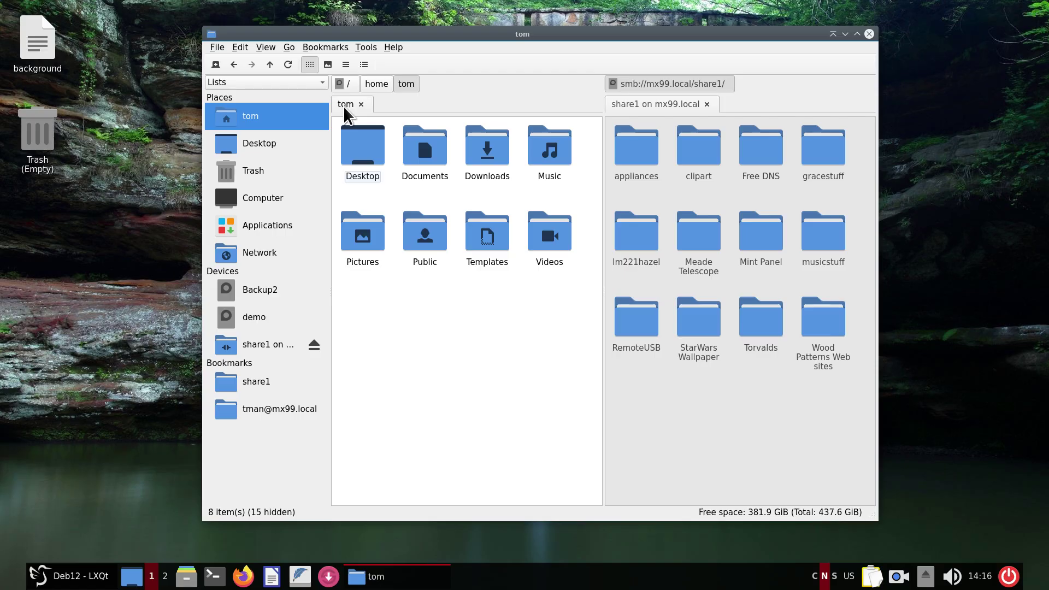
{"action": "double_click", "coordinate": [428, 153]}
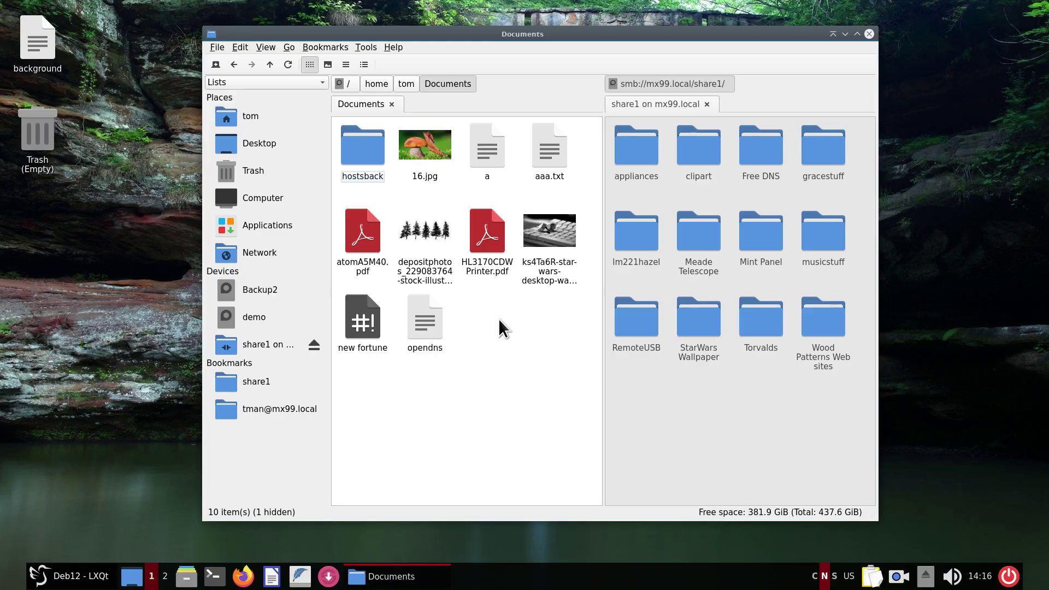
Review Connect to Server's types and cancel, then close the share1 pane and view the bookmarks.
{"action": "left_click", "coordinate": [290, 49]}
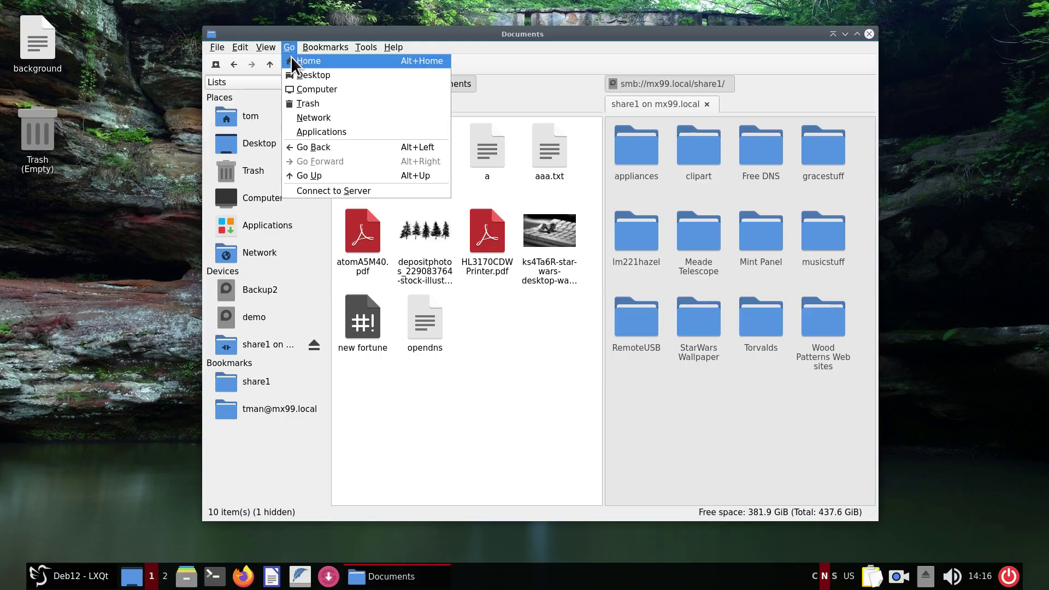
{"action": "left_click", "coordinate": [343, 199]}
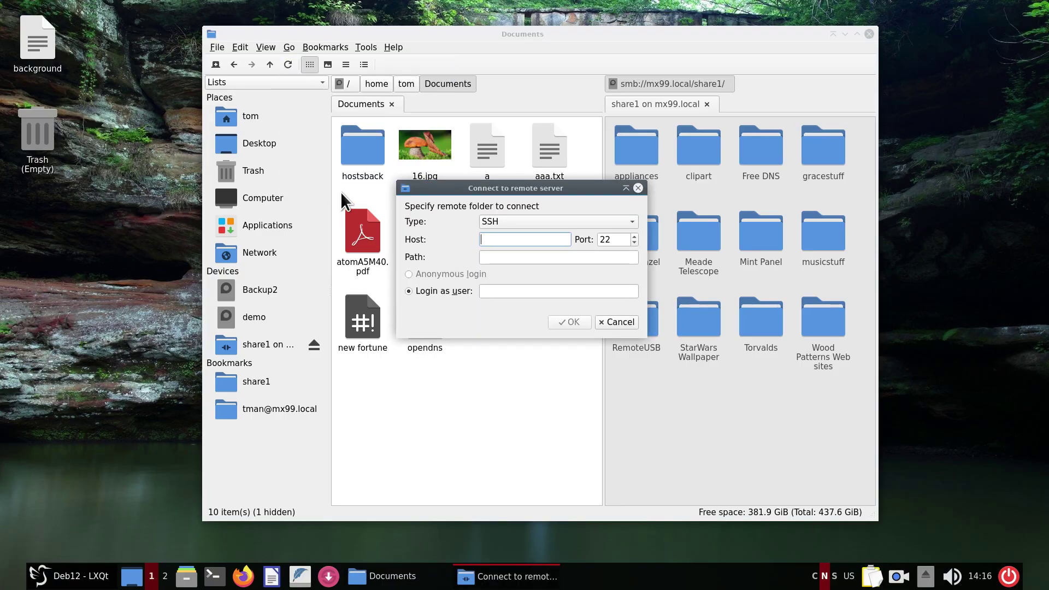
{"action": "left_click", "coordinate": [516, 223]}
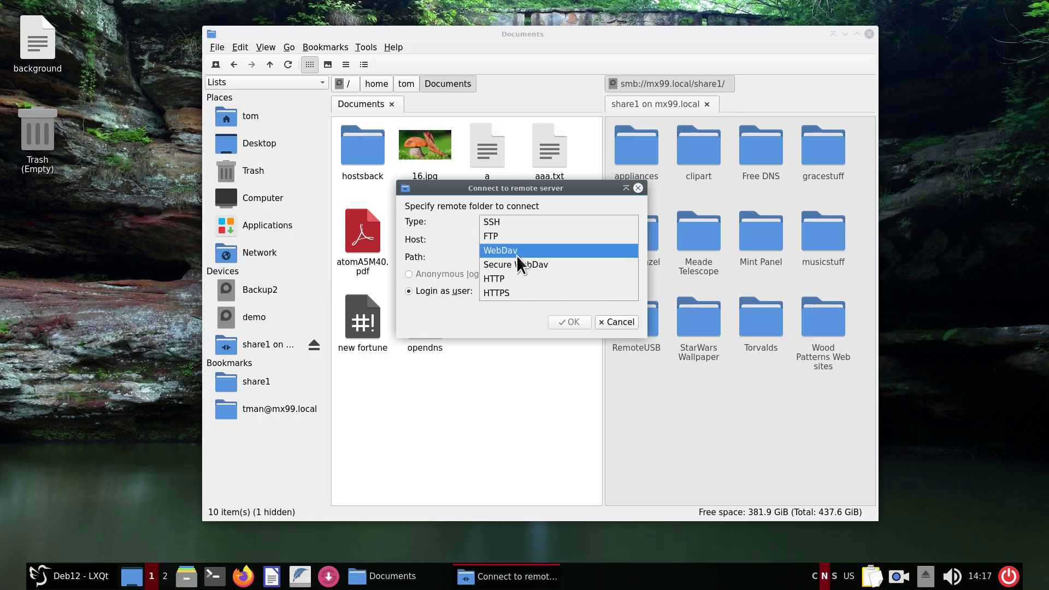
{"action": "left_click", "coordinate": [511, 382]}
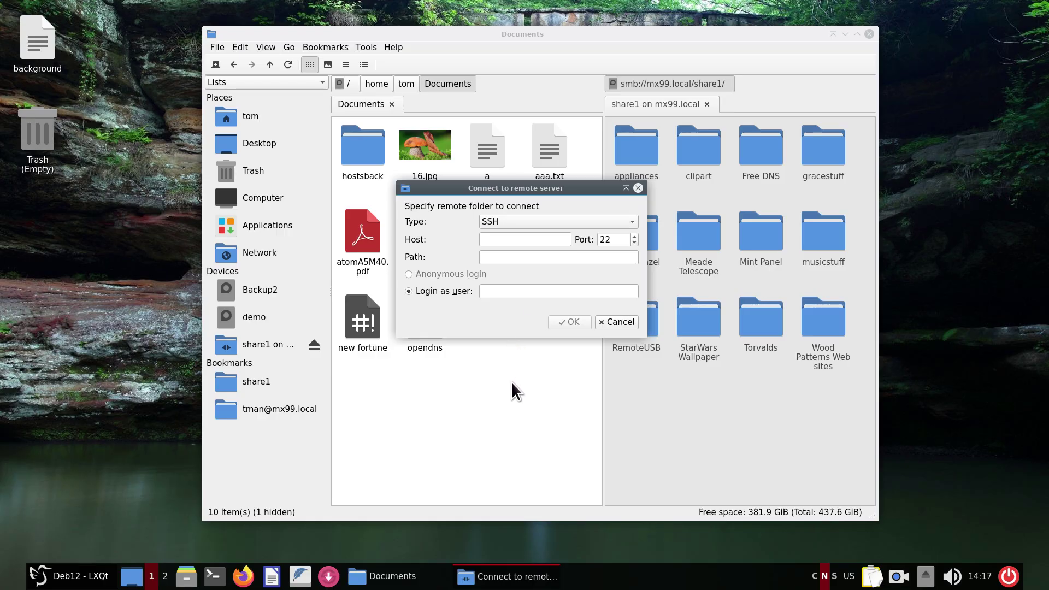
{"action": "left_click", "coordinate": [618, 322]}
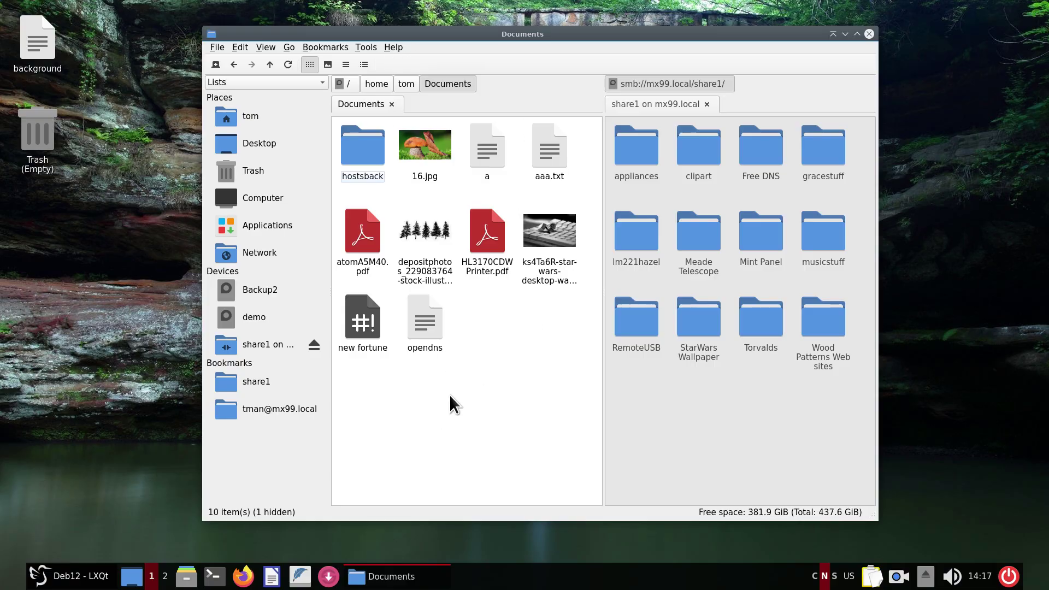
{"action": "left_click", "coordinate": [707, 104]}
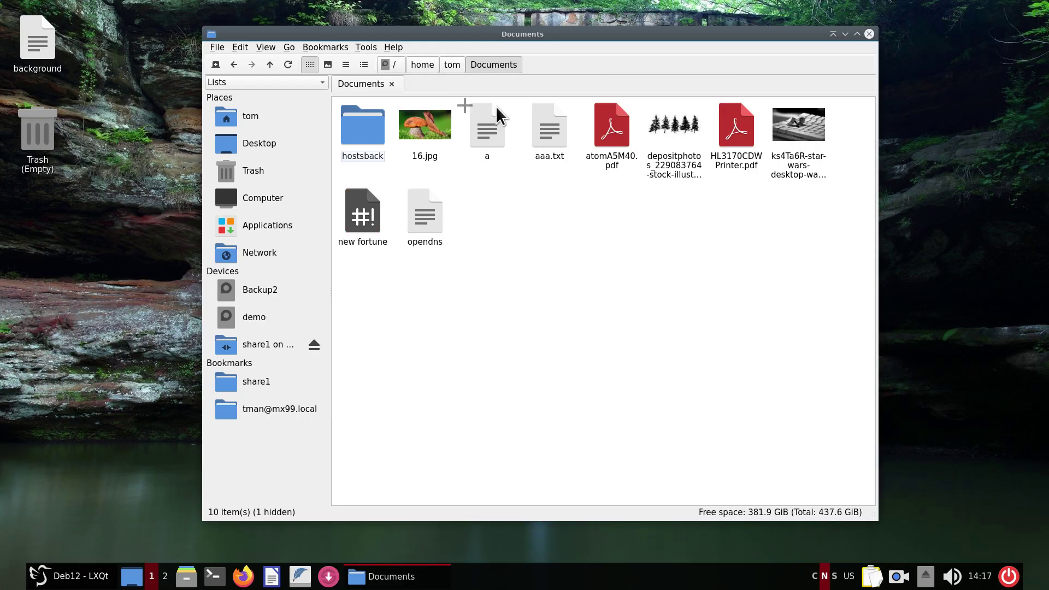
{"action": "left_click", "coordinate": [322, 49]}
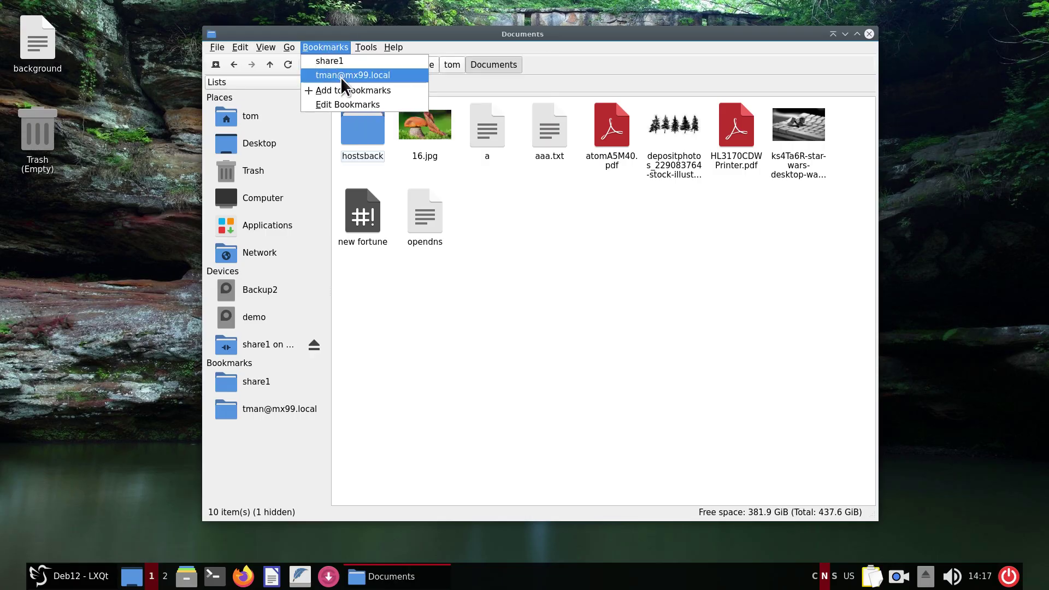
Dismiss the Bookmarks menu and make the location bar show /home/tom/Documents as editable text.
{"action": "left_click", "coordinate": [557, 247]}
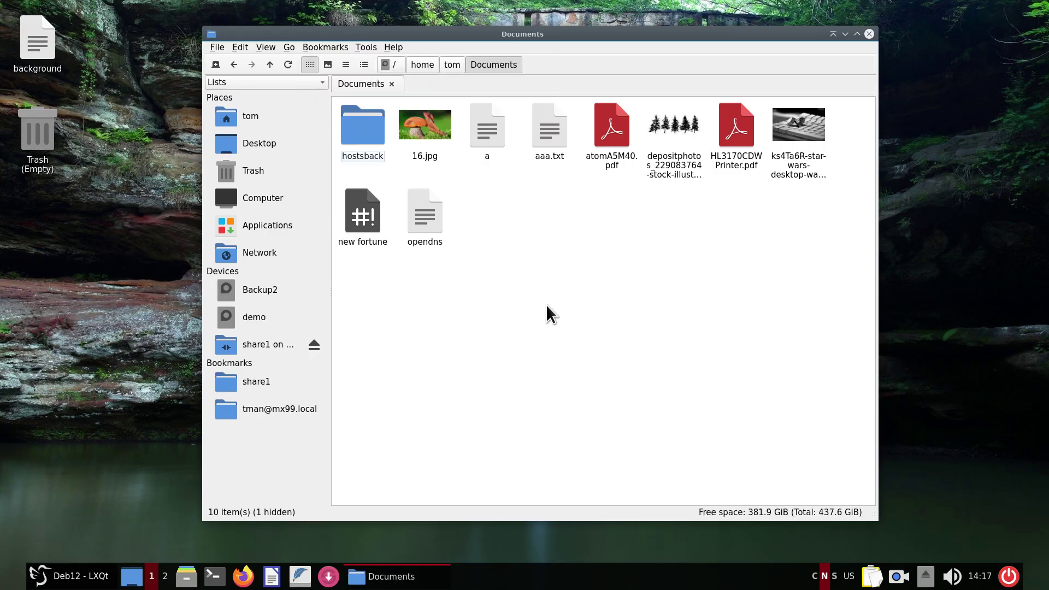
{"action": "key", "text": "ctrl+l"}
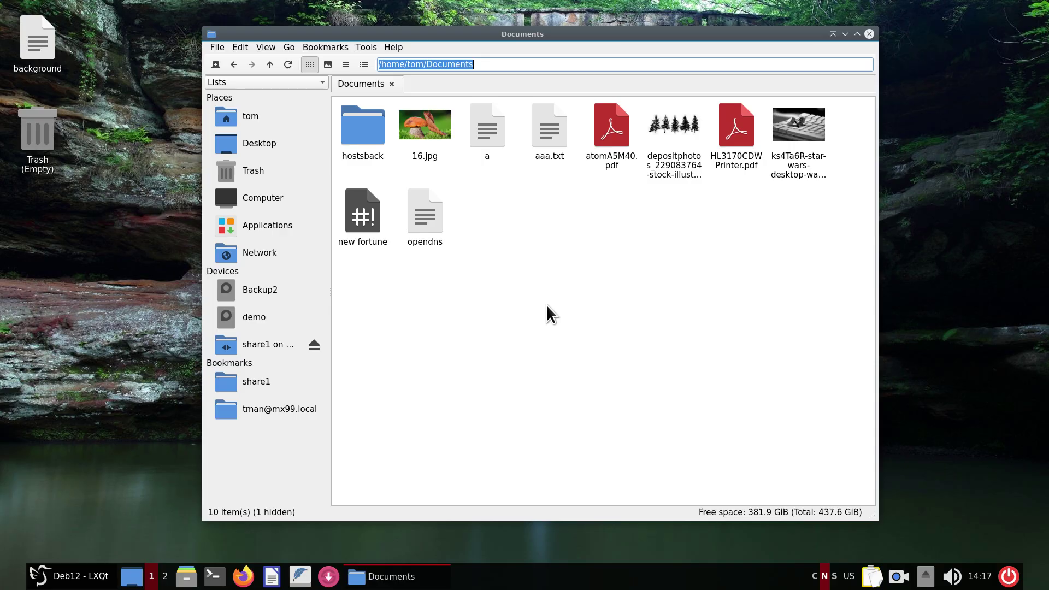
Enter an ssh:// address for the remote user at mx99.local in the location bar.
{"action": "type", "text": "ssh"}
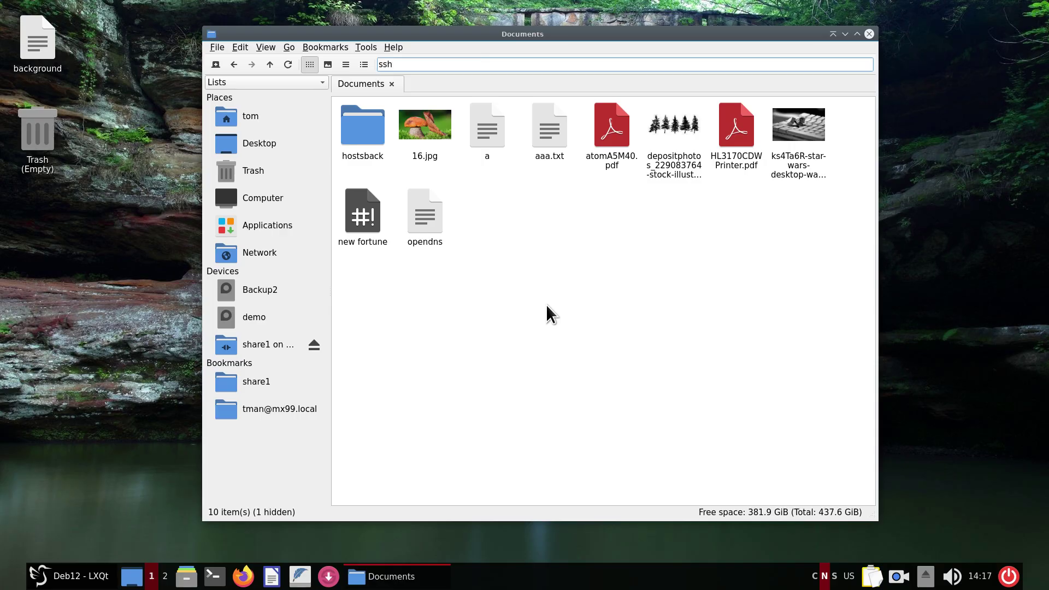
{"action": "type", "text": "://"}
{"action": "type", "text": "tman"}
{"action": "type", "text": "@"}
{"action": "type", "text": "192"}
{"action": "key", "text": "BackSpace"}
{"action": "key", "text": "BackSpace"}
{"action": "key", "text": "BackSpace"}
{"action": "type", "text": "mx99.local"}
{"action": "key", "text": "Return"}
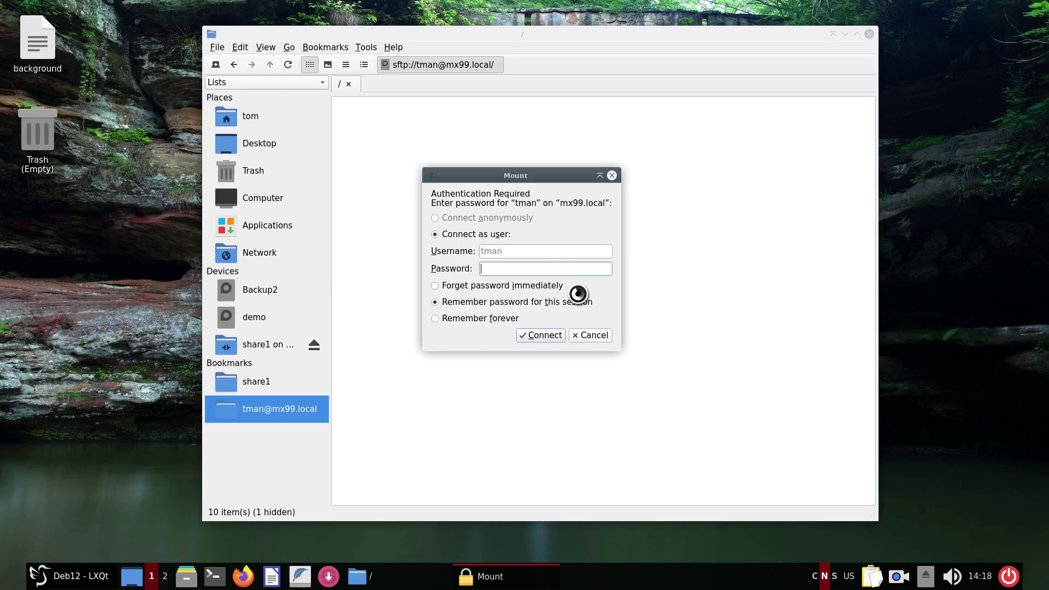
Type the account password in the Mount dialog and connect.
{"action": "type", "text": "•••••"}
{"action": "left_click", "coordinate": [552, 335]}
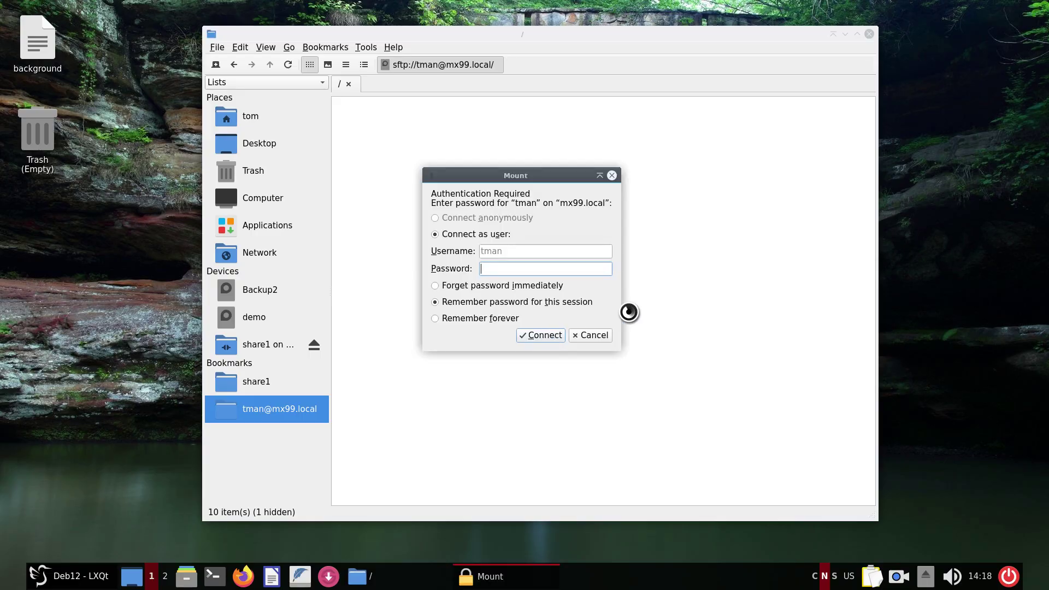
{"action": "type", "text": "**********"}
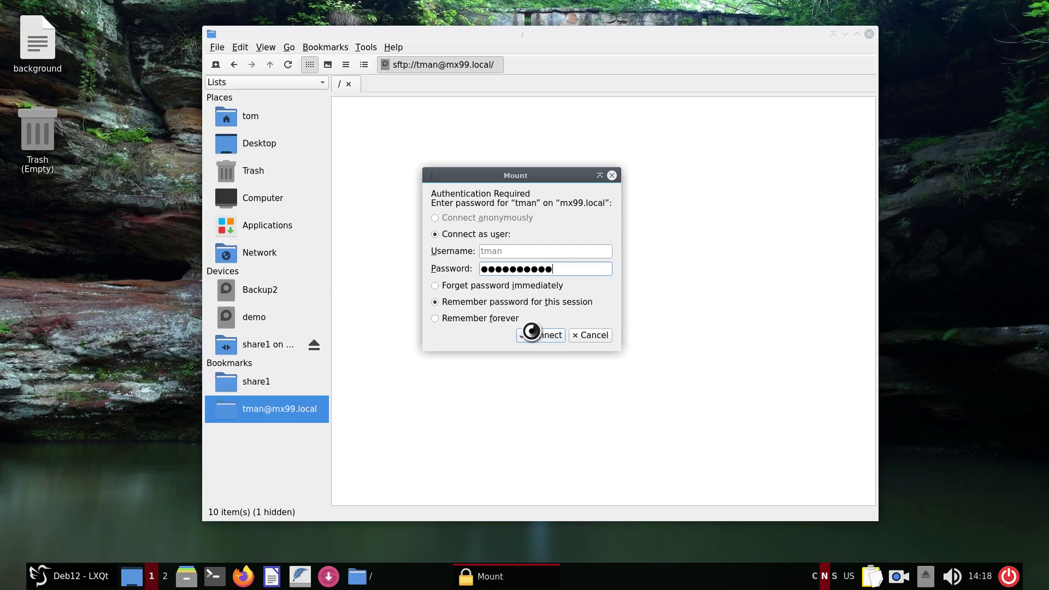
Connect to the SFTP server with the password and open the remote user's home folder.
{"action": "left_click", "coordinate": [531, 334]}
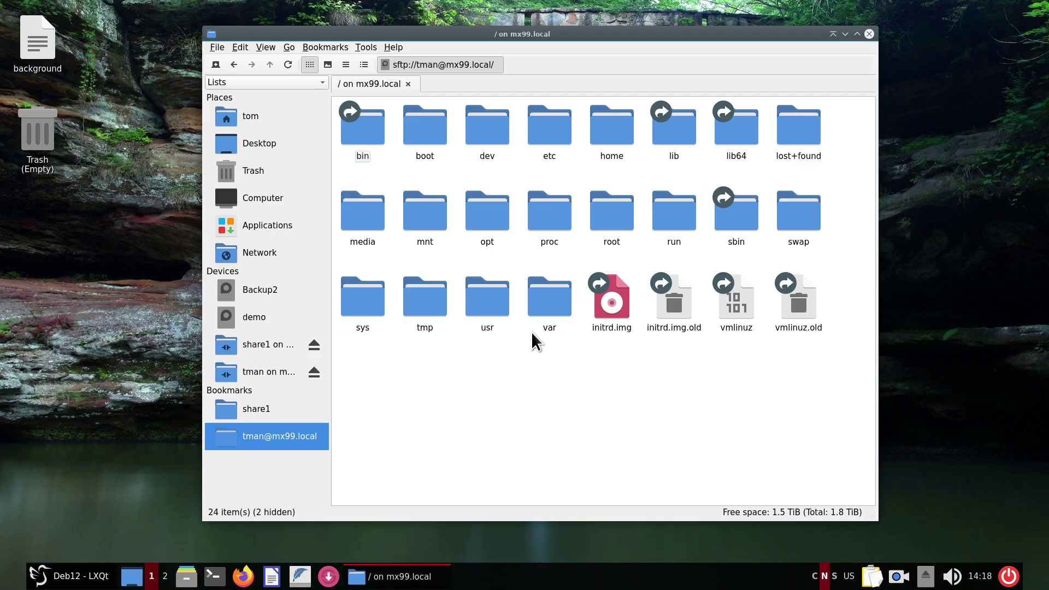
{"action": "double_click", "coordinate": [598, 126]}
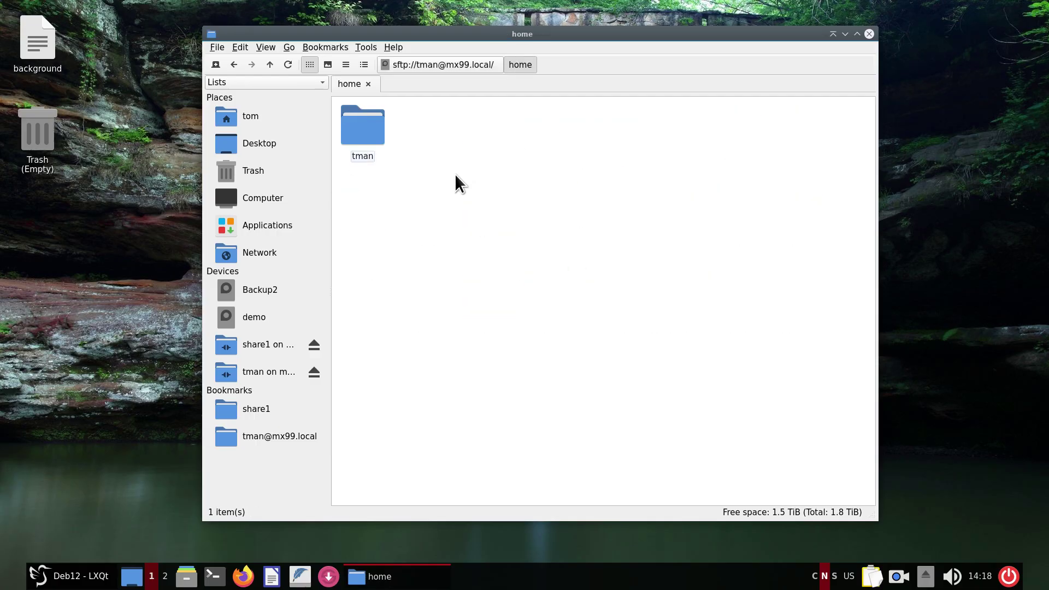
{"action": "double_click", "coordinate": [362, 131]}
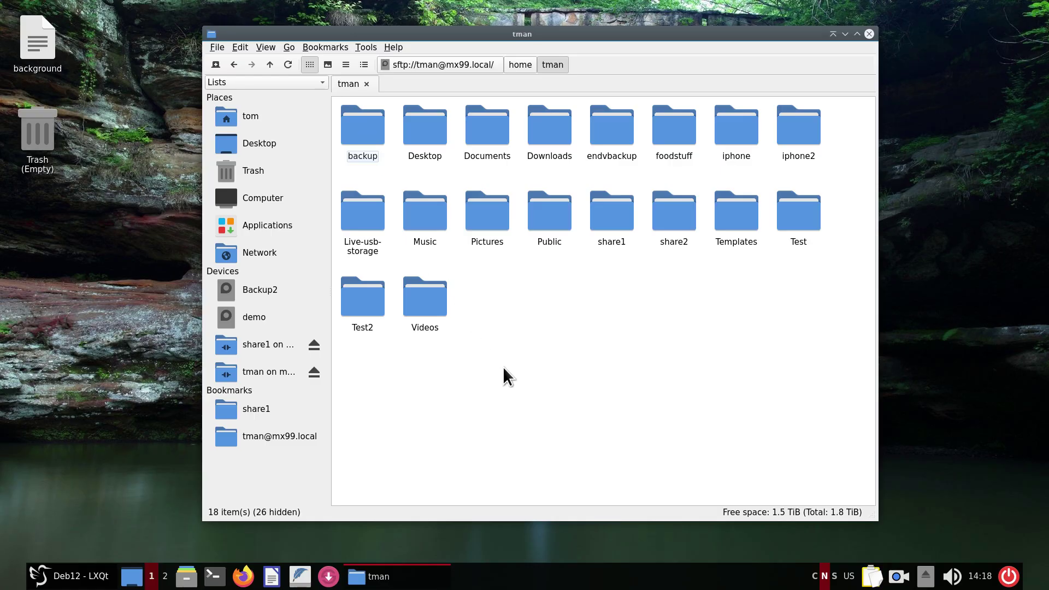
Split into two panes, show the local home folder on the left, and activate the remote pane.
{"action": "key", "text": "F6"}
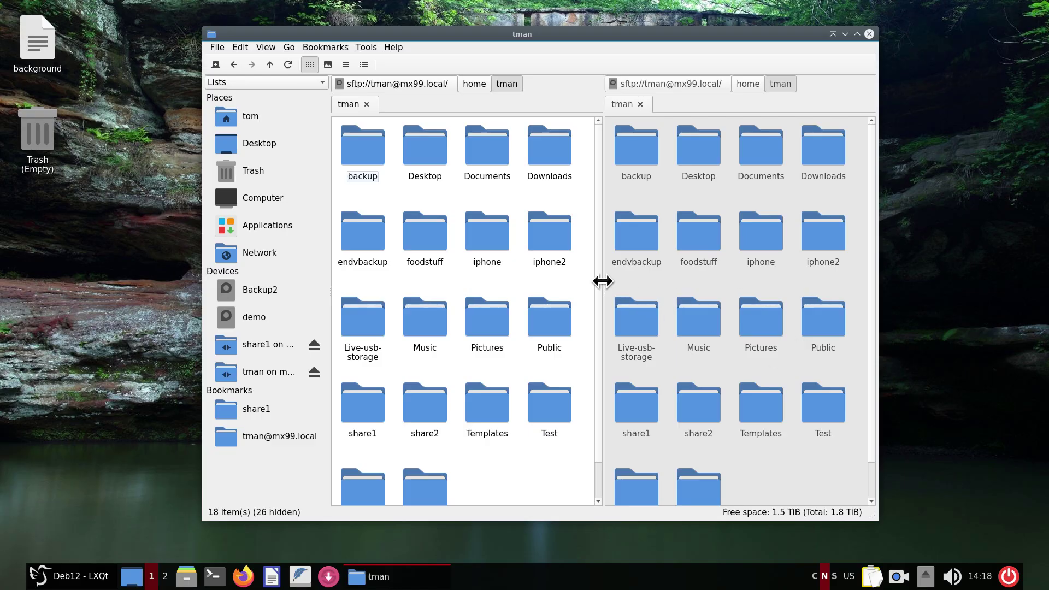
{"action": "left_click_drag", "start_coordinate": [604, 278], "coordinate": [619, 299]}
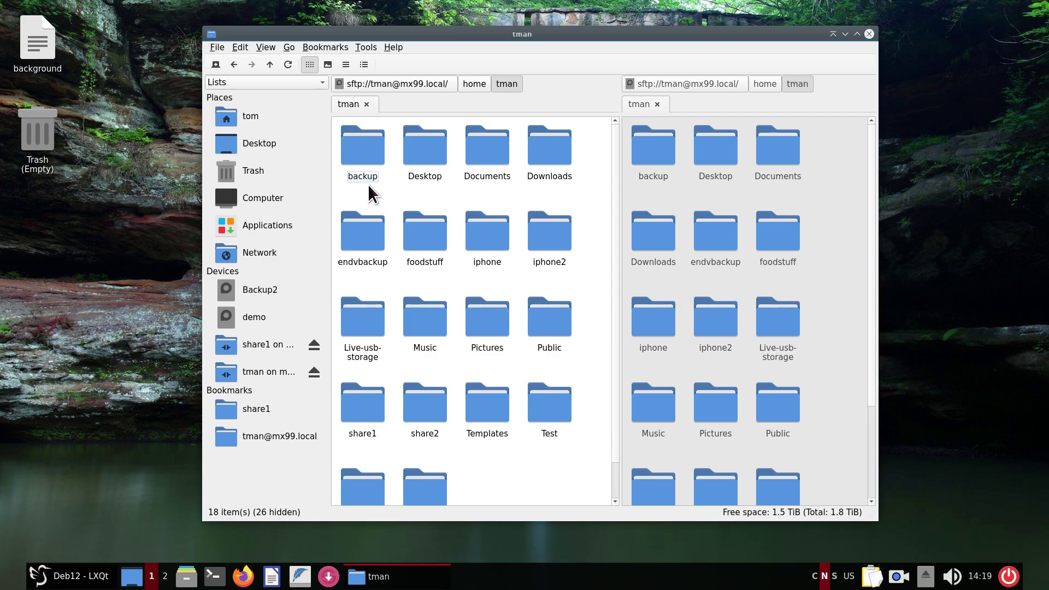
{"action": "left_click", "coordinate": [258, 119]}
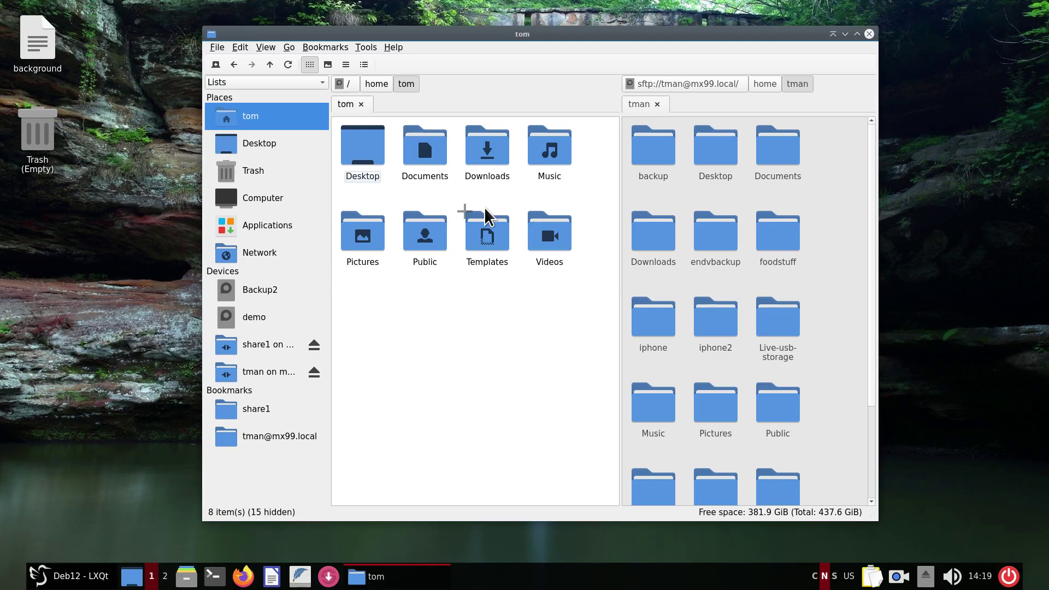
{"action": "left_click", "coordinate": [818, 231]}
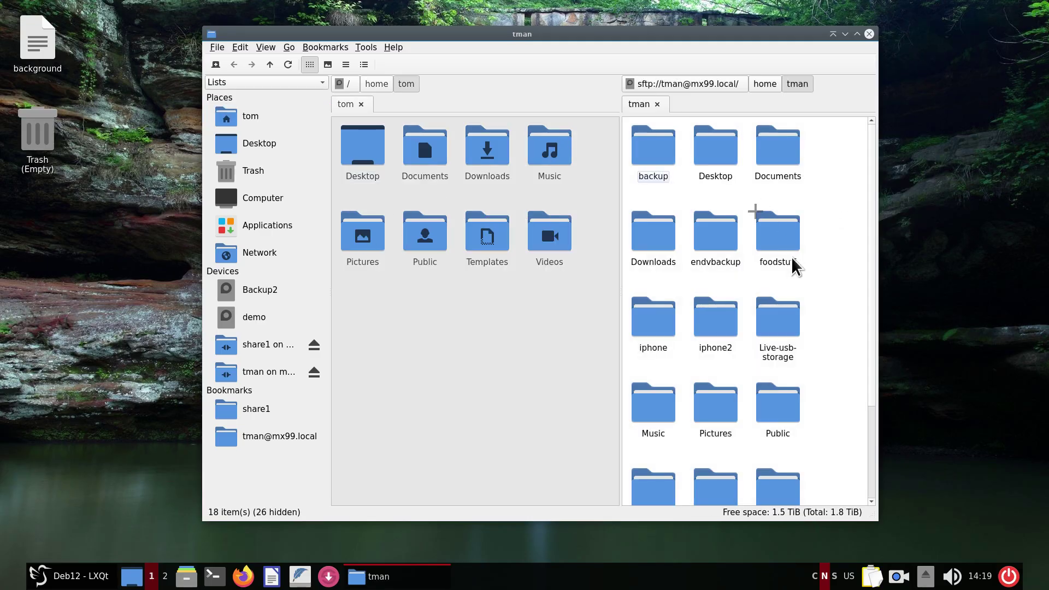
{"action": "mouse_move", "coordinate": [796, 266]}
Close the file manager and move the LXQt panel to the top edge.
{"action": "left_click", "coordinate": [868, 34]}
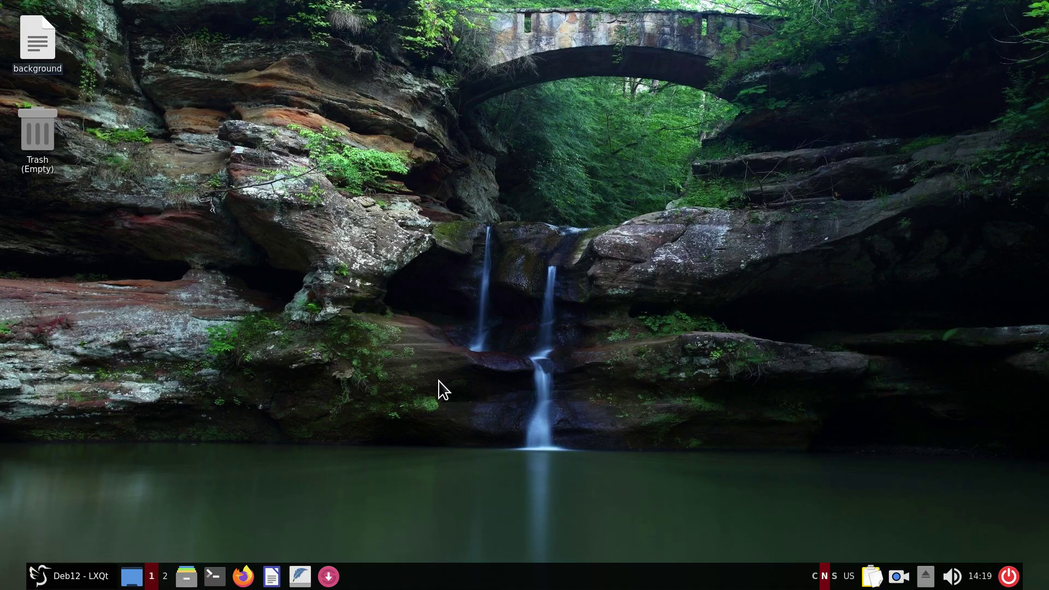
{"action": "right_click", "coordinate": [497, 568]}
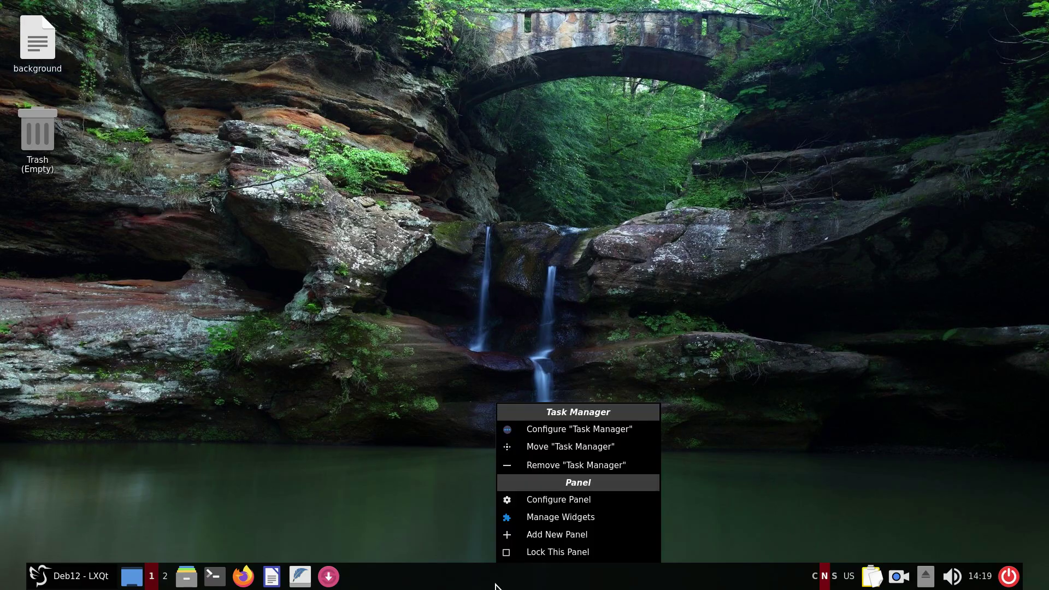
{"action": "left_click", "coordinate": [571, 501]}
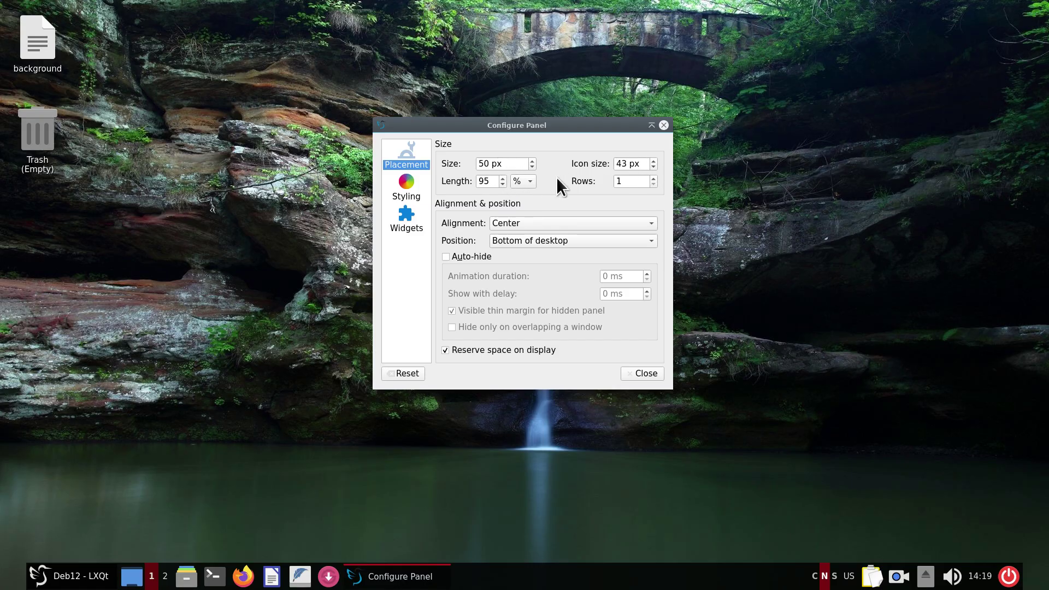
{"action": "mouse_move", "coordinate": [492, 186]}
{"action": "left_click", "coordinate": [542, 241]}
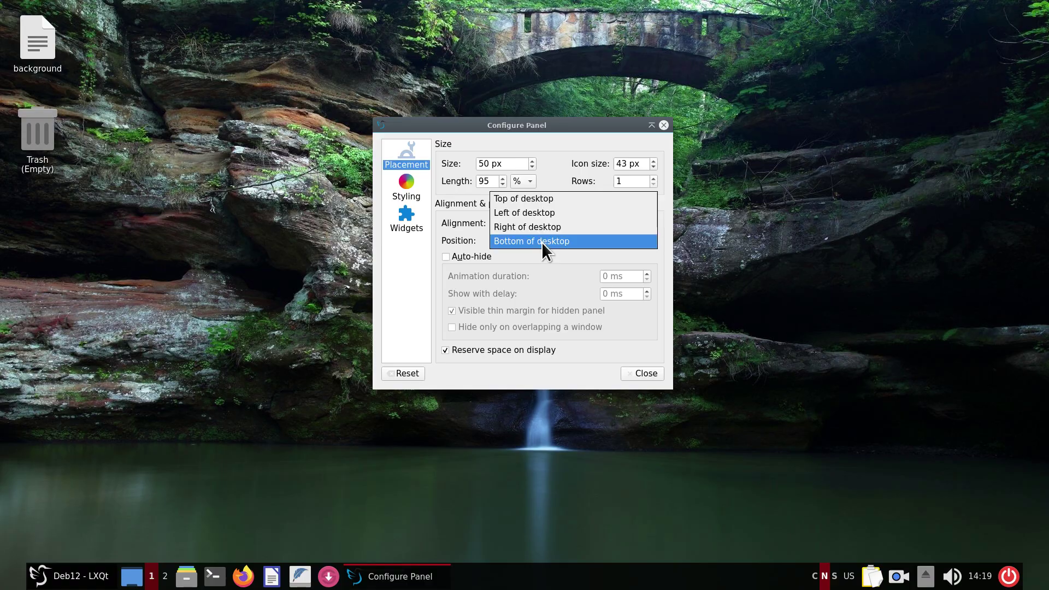
{"action": "left_click", "coordinate": [545, 200]}
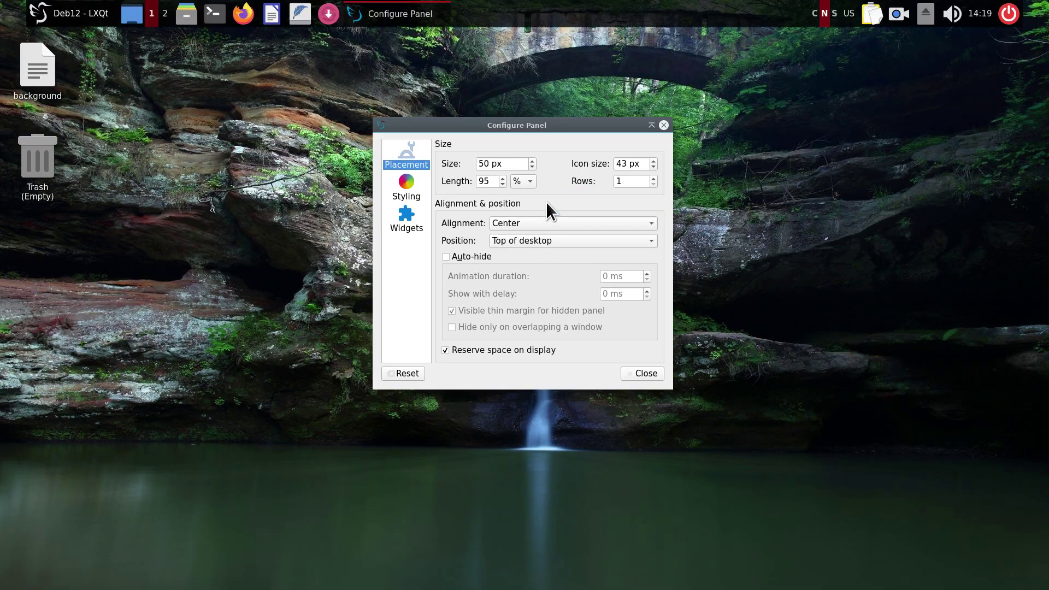
Move the panel to the left edge, then return it to the bottom.
{"action": "left_click", "coordinate": [539, 240]}
{"action": "left_click", "coordinate": [536, 254]}
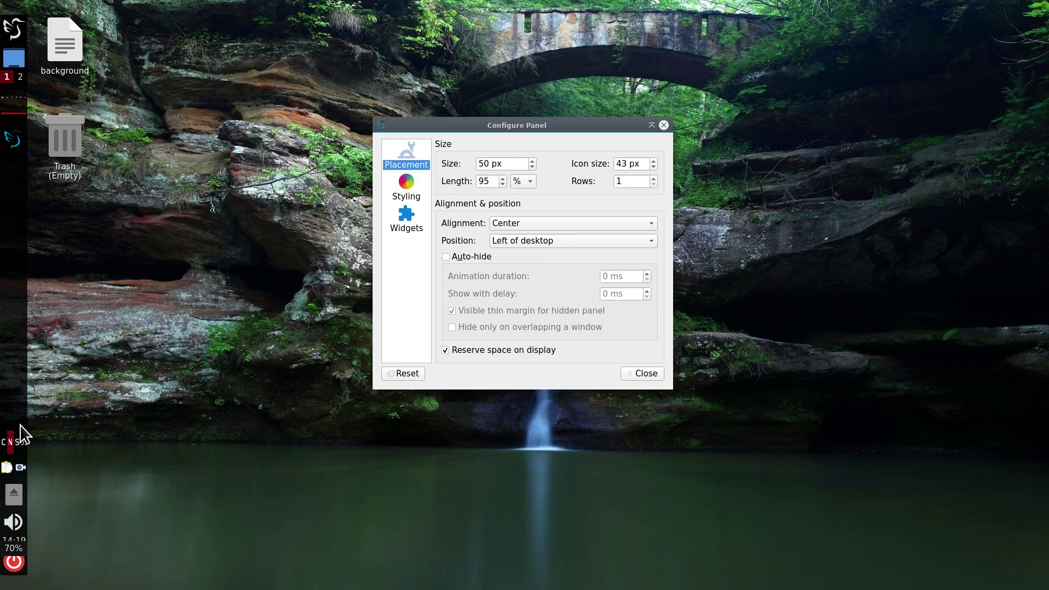
{"action": "left_click", "coordinate": [564, 237]}
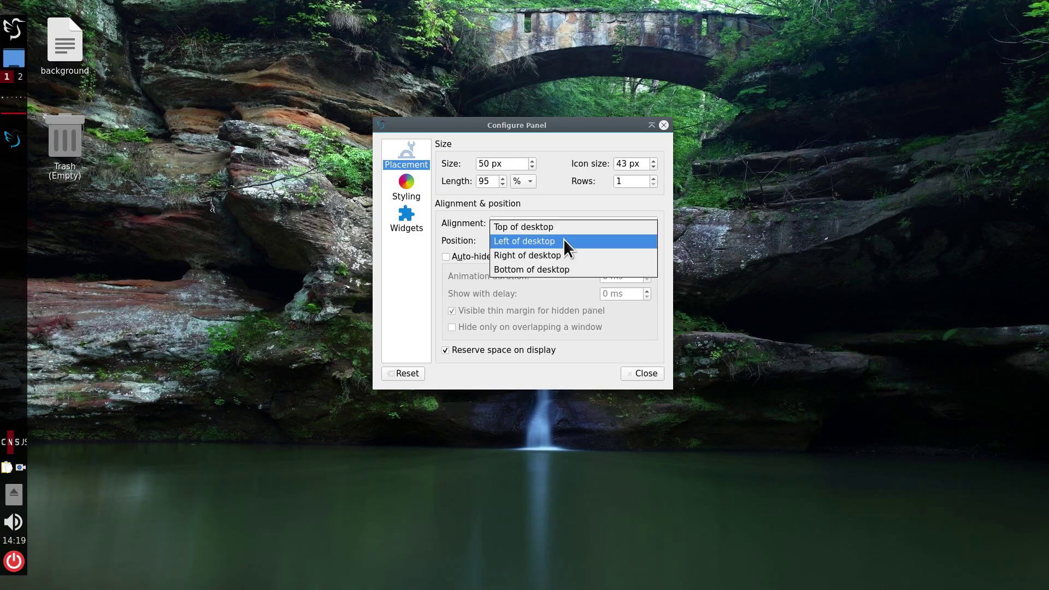
{"action": "left_click", "coordinate": [558, 267]}
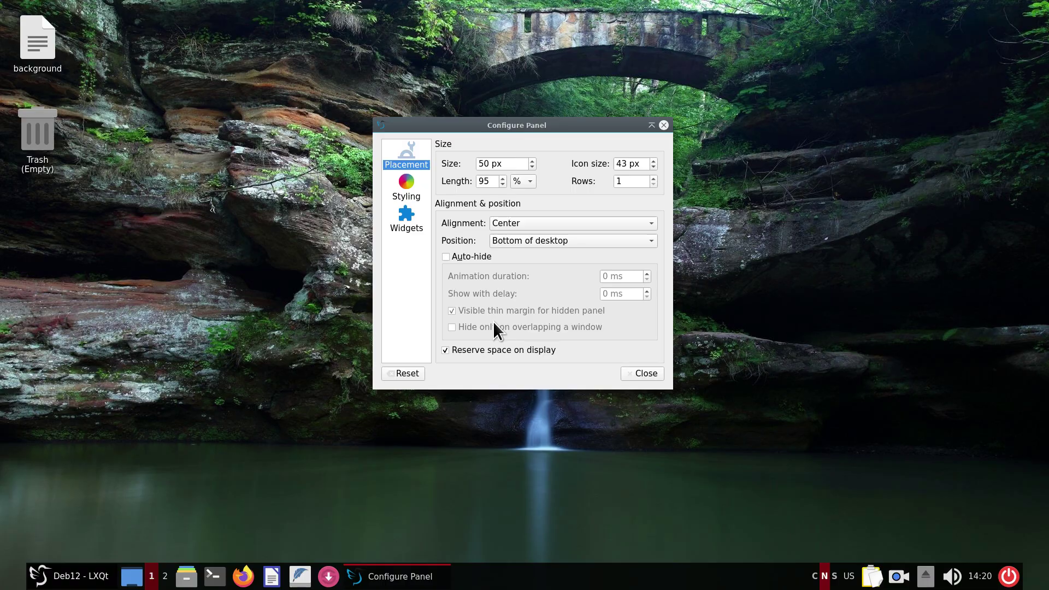
Browse the panel's widgets and Add Plugins list without adding anything, then close the settings.
{"action": "left_click", "coordinate": [410, 228]}
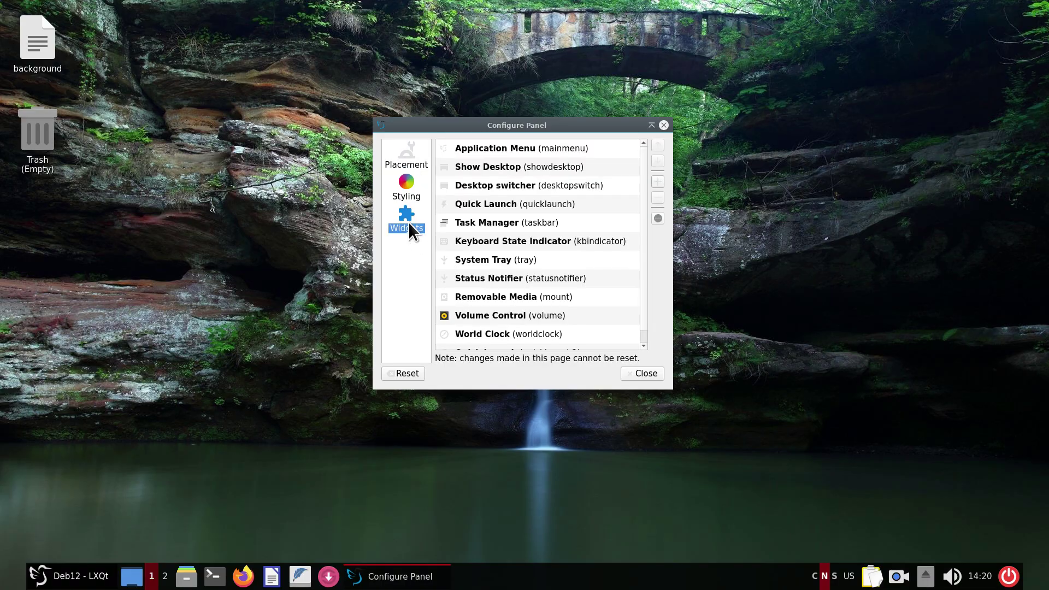
{"action": "left_click", "coordinate": [661, 181]}
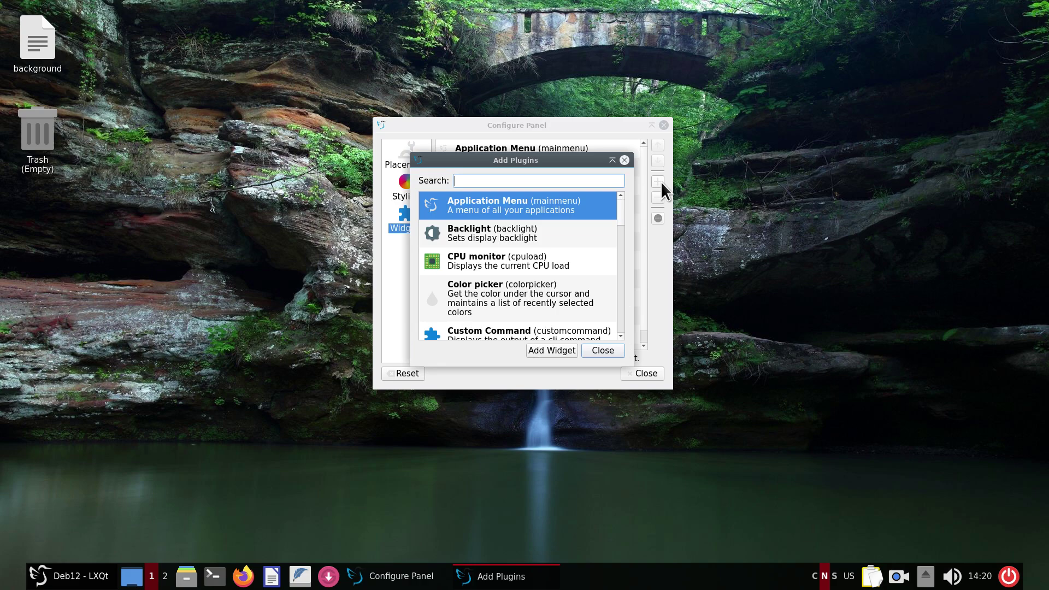
{"action": "left_click", "coordinate": [623, 159]}
{"action": "left_click", "coordinate": [664, 126]}
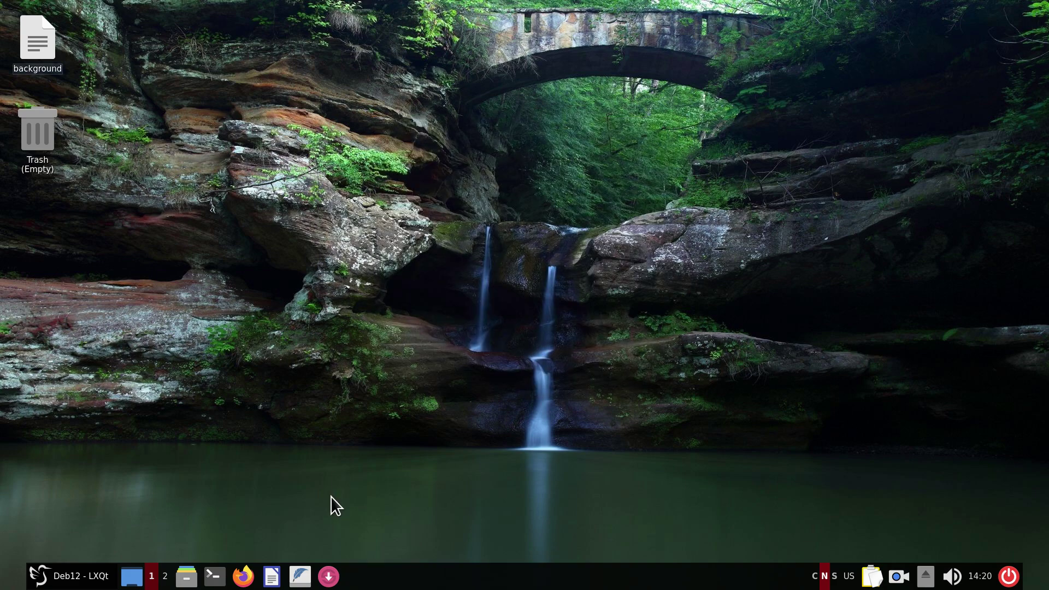
Raise the Application Menu's custom font size from 13 pt to 15 pt and preview the menu.
{"action": "right_click", "coordinate": [42, 576]}
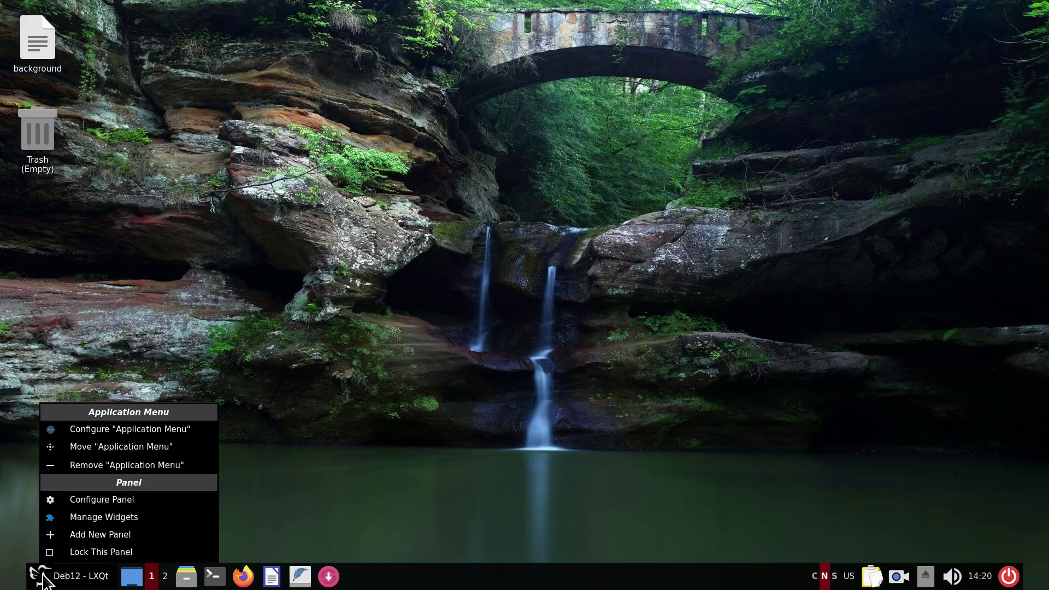
{"action": "left_click", "coordinate": [100, 432]}
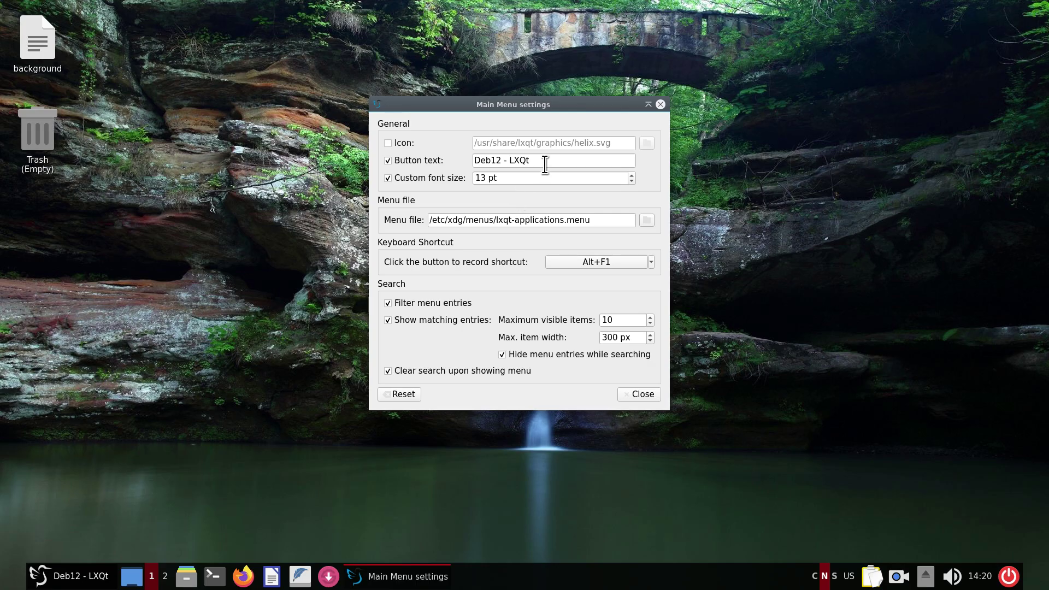
{"action": "left_click_drag", "start_coordinate": [545, 164], "coordinate": [469, 156]}
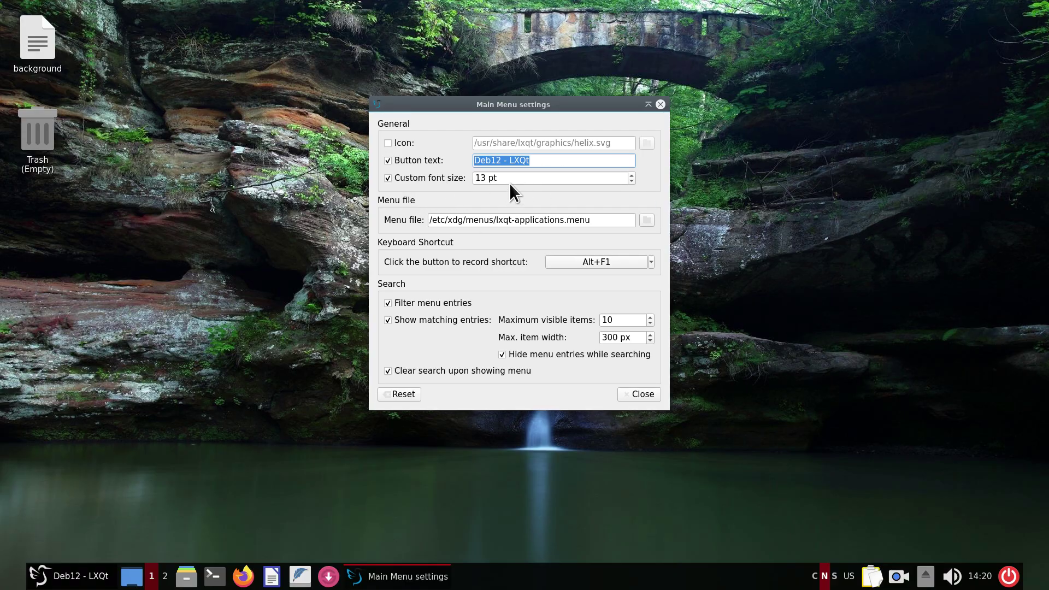
{"action": "left_click", "coordinate": [632, 175]}
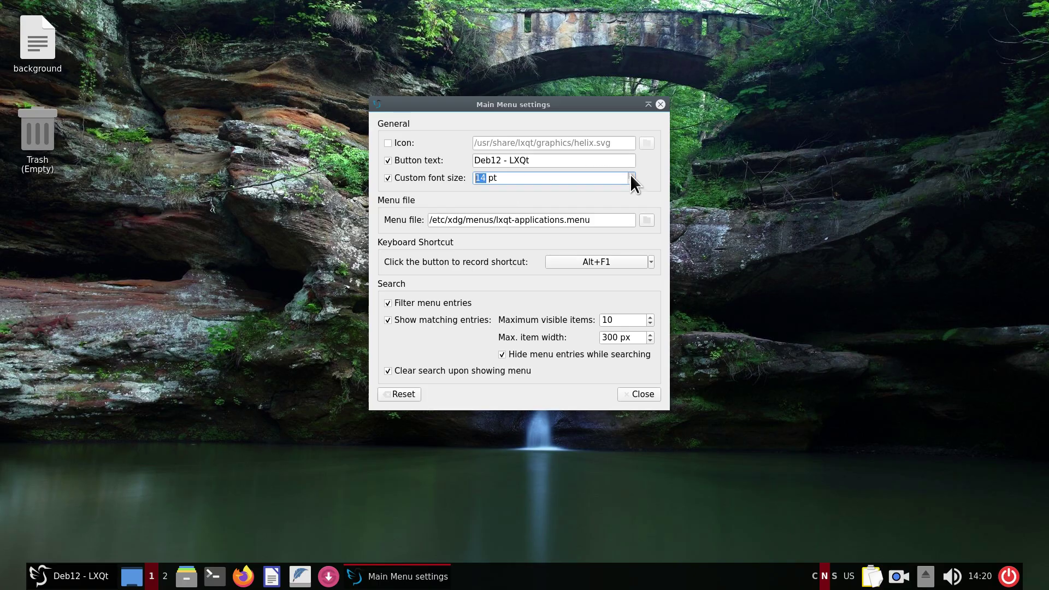
{"action": "left_click", "coordinate": [51, 581]}
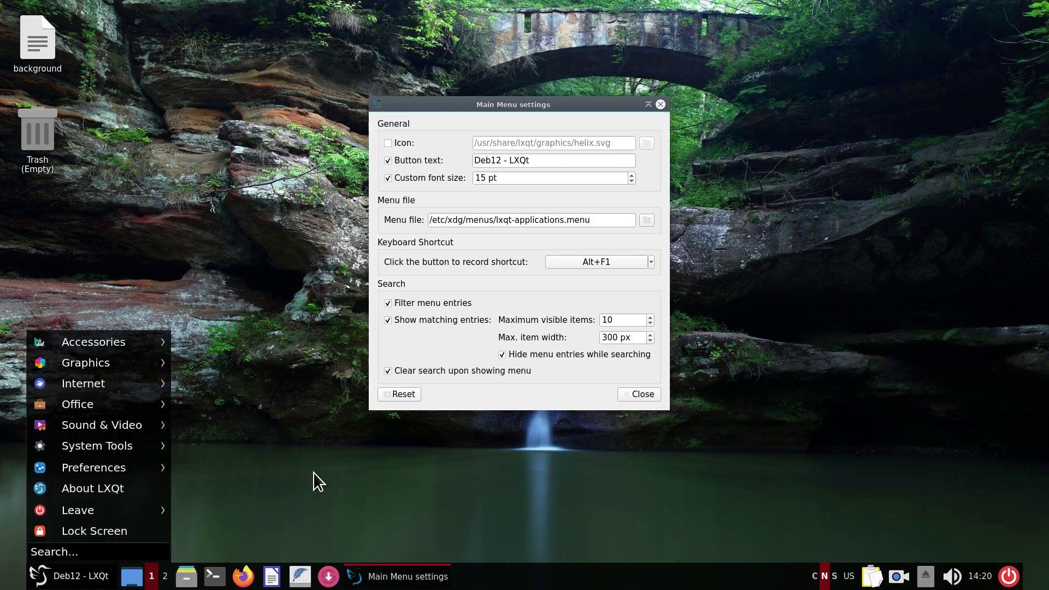
{"action": "left_click", "coordinate": [620, 193]}
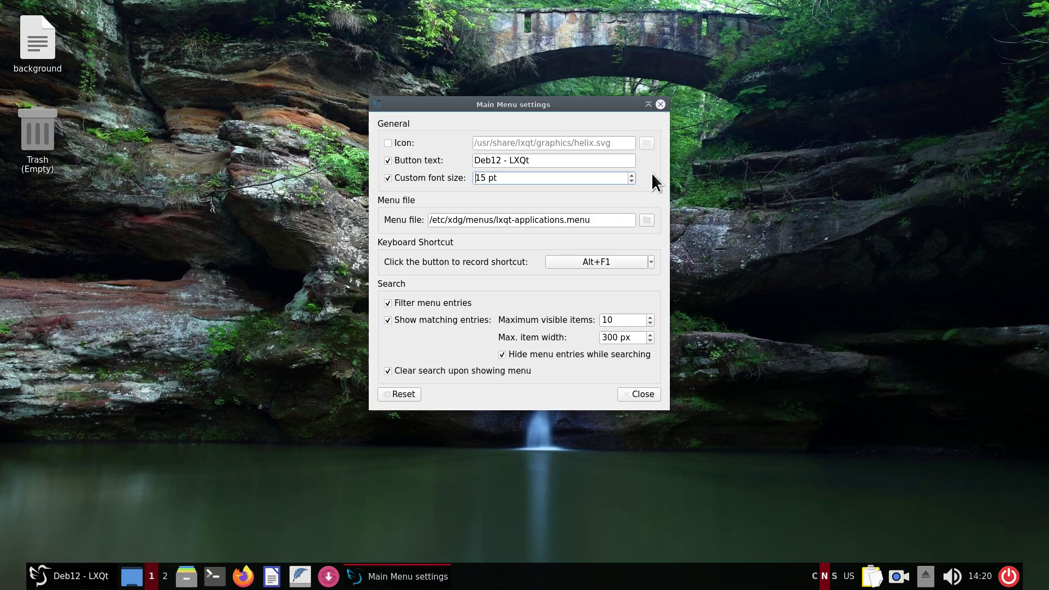
Close the menu settings, open Desktop Preferences, and inspect the background file in a text editor.
{"action": "left_click", "coordinate": [637, 391]}
{"action": "right_click", "coordinate": [349, 148]}
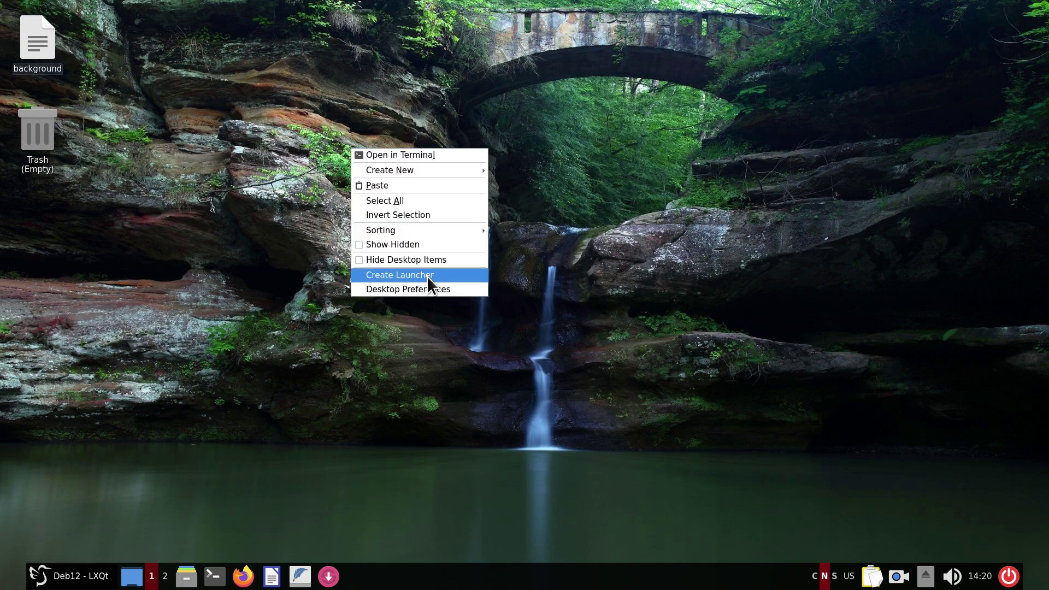
{"action": "left_click", "coordinate": [432, 295]}
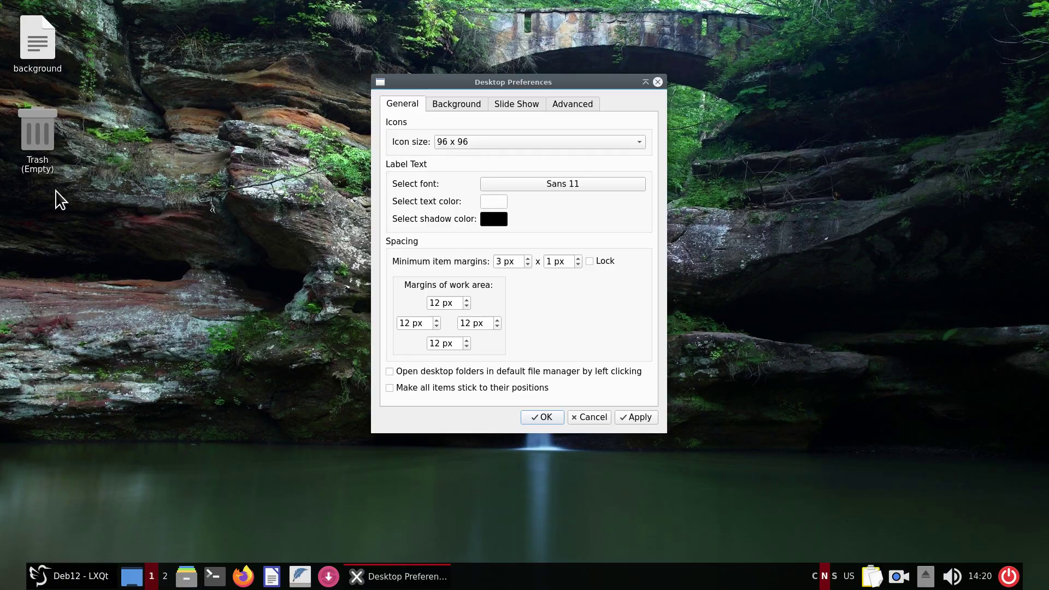
{"action": "left_click", "coordinate": [458, 104]}
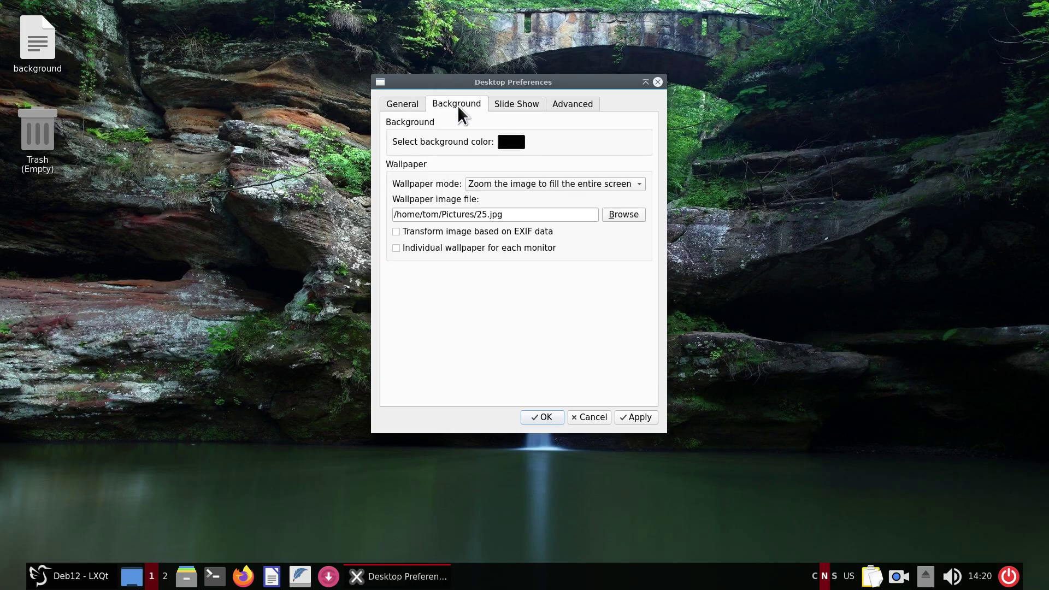
{"action": "double_click", "coordinate": [38, 39]}
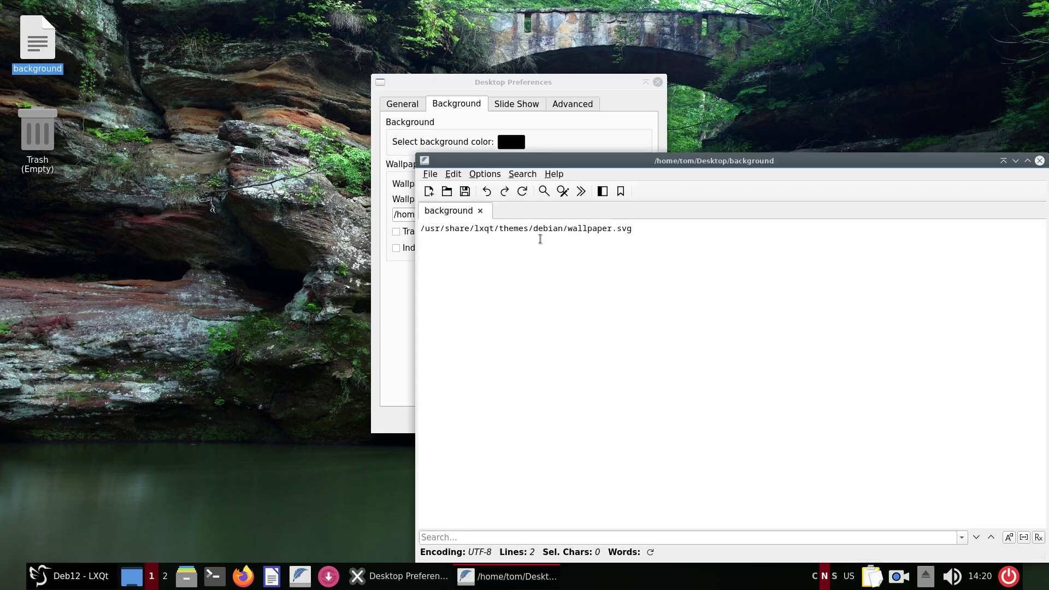
{"action": "scroll", "coordinate": [757, 381], "scroll_direction": "up", "scroll_amount": 3}
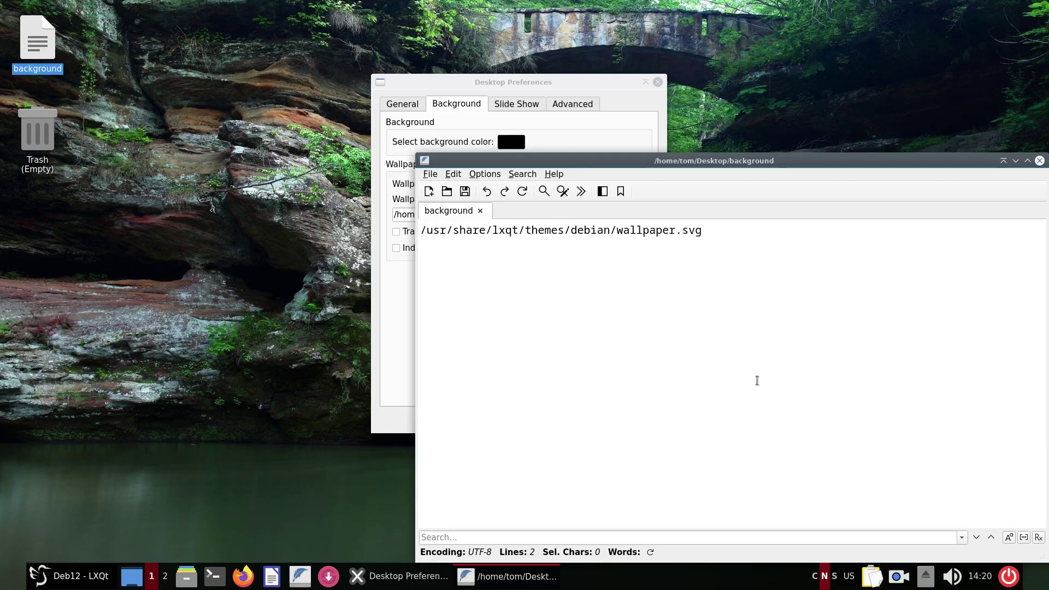
{"action": "left_click_drag", "start_coordinate": [889, 161], "coordinate": [529, 96]}
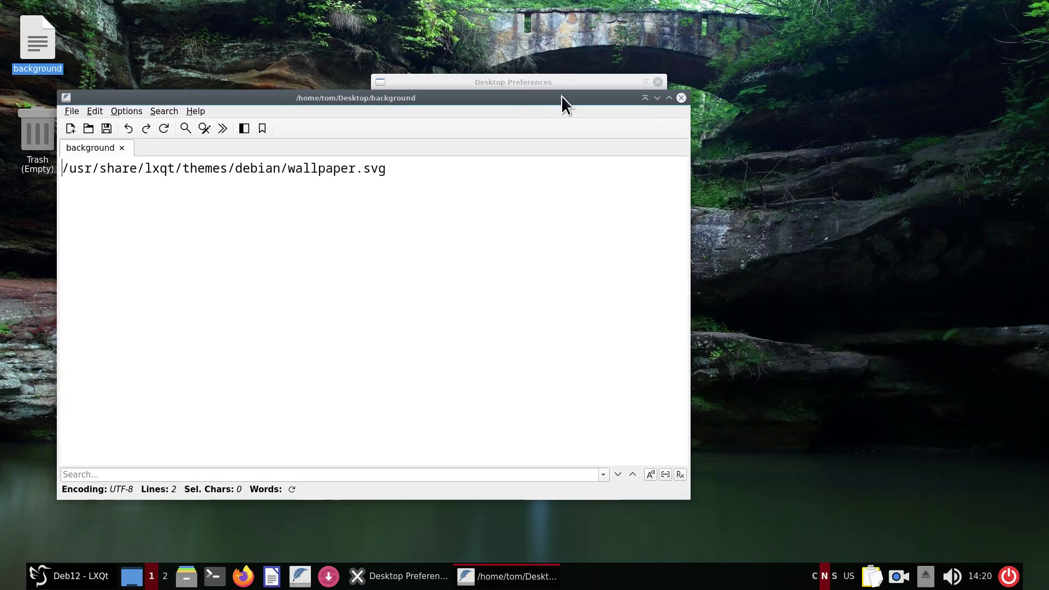
{"action": "left_click", "coordinate": [683, 97]}
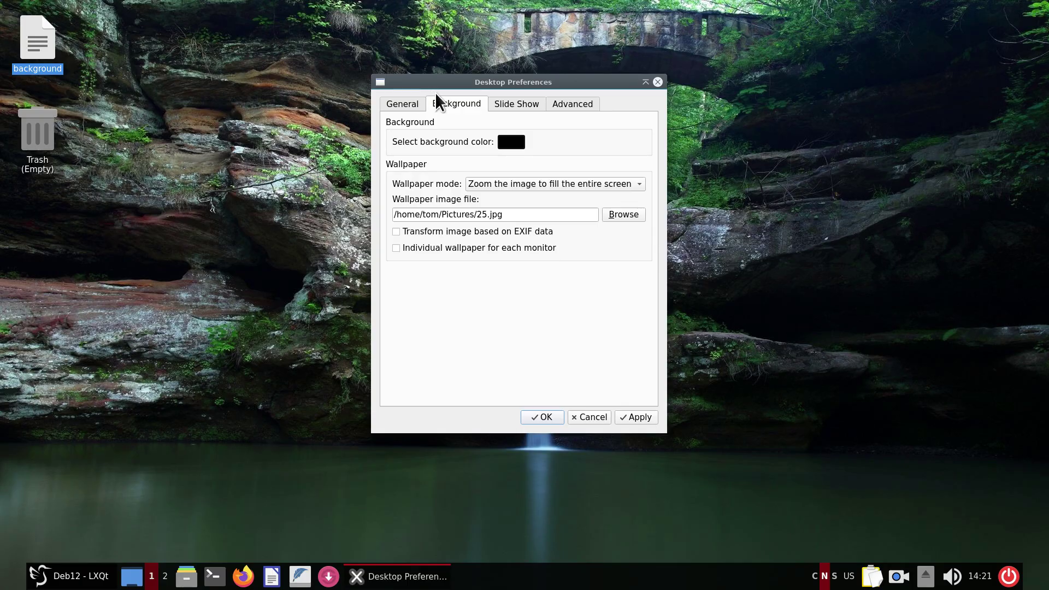
Enable the Home, Computer and Network desktop shortcuts and apply with OK.
{"action": "left_click", "coordinate": [504, 107]}
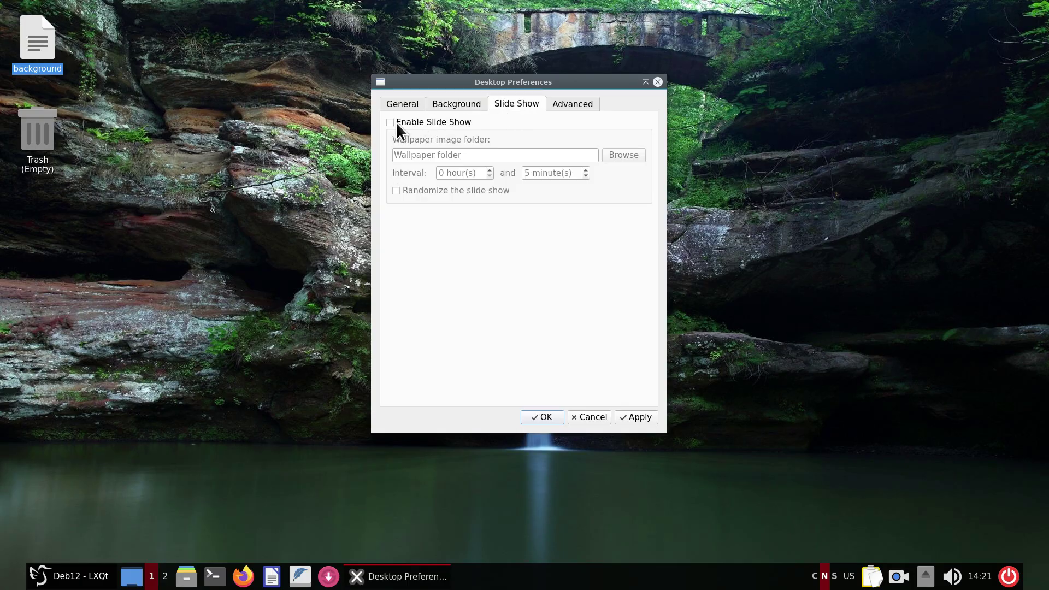
{"action": "left_click", "coordinate": [583, 105]}
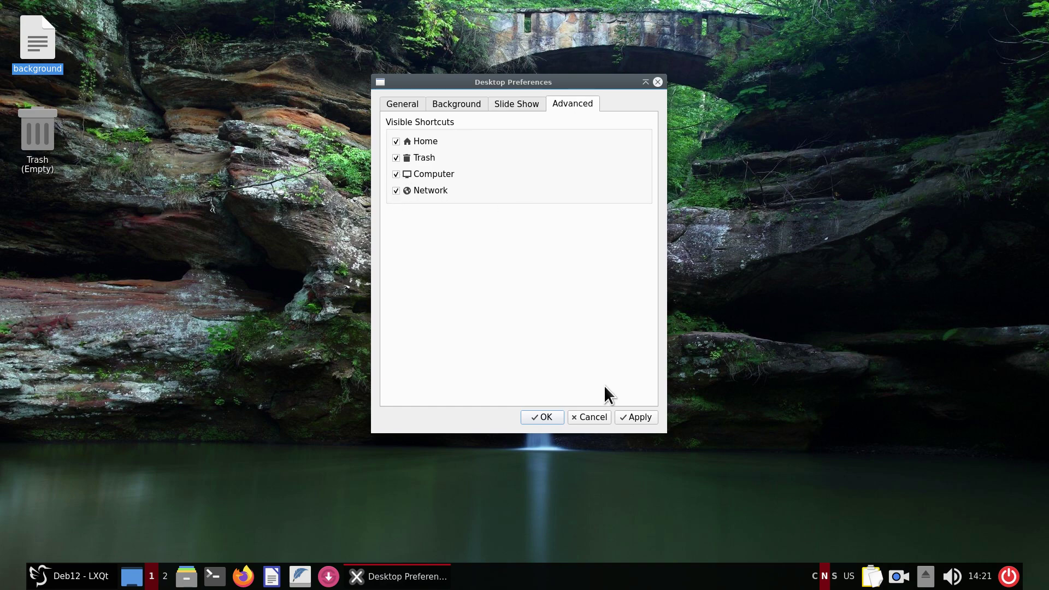
{"action": "left_click", "coordinate": [640, 417]}
{"action": "left_click", "coordinate": [547, 418]}
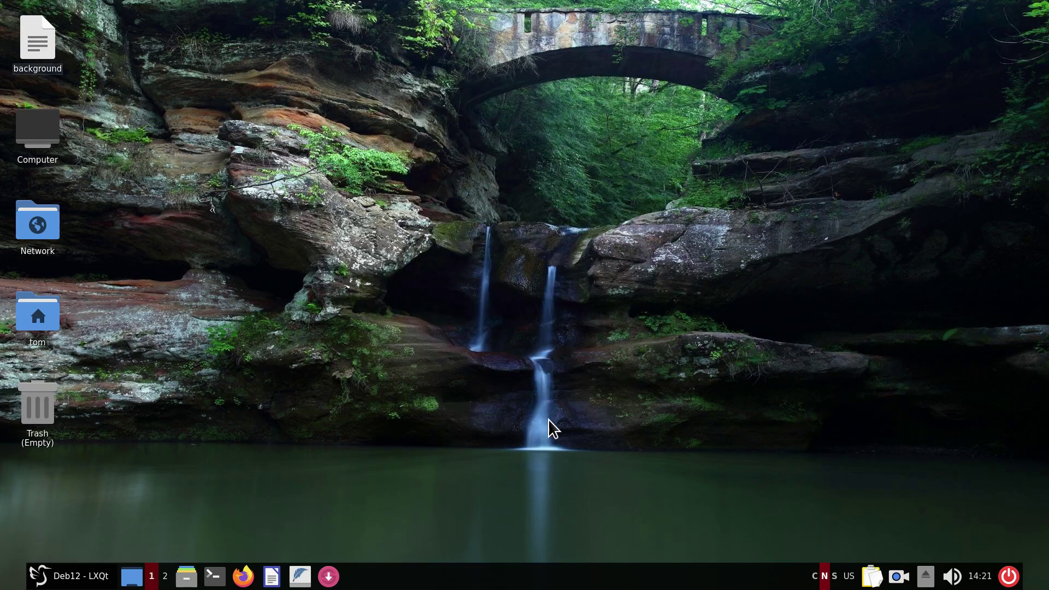